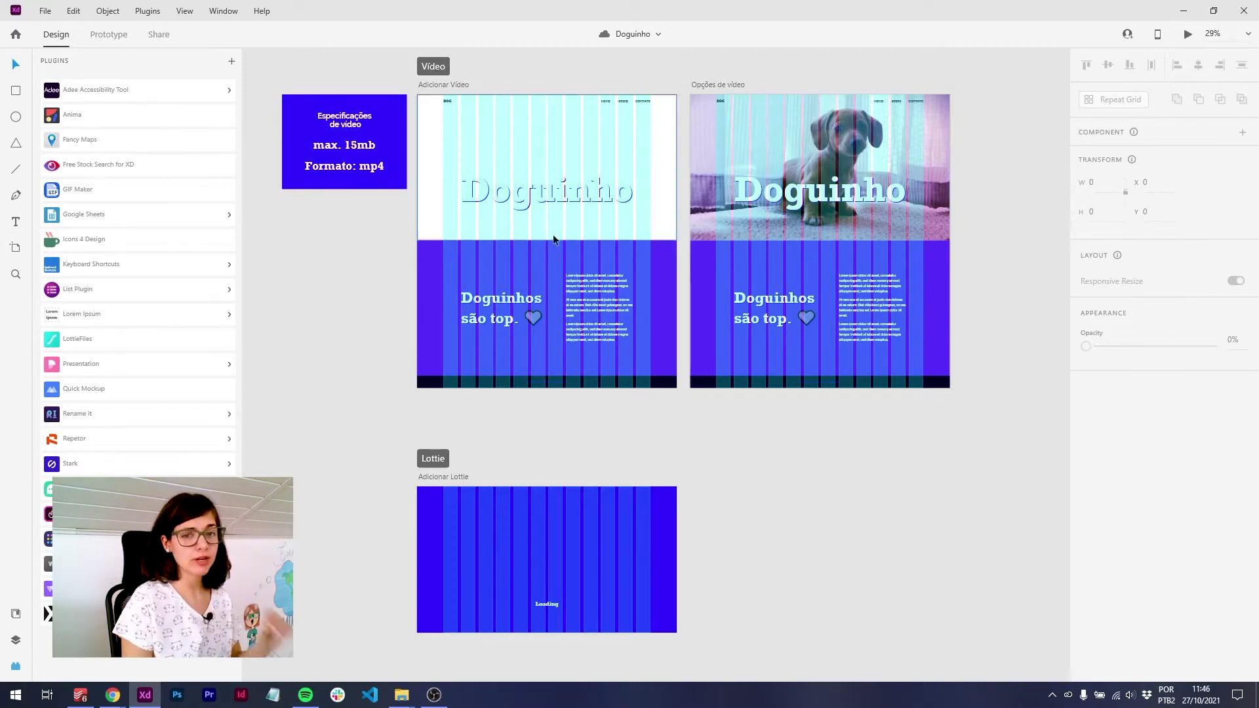
Zoom in to inspect the video specifications box, then zoom back out to all artboards
drag(303, 66, 303, 252)
key(ctrl+3)
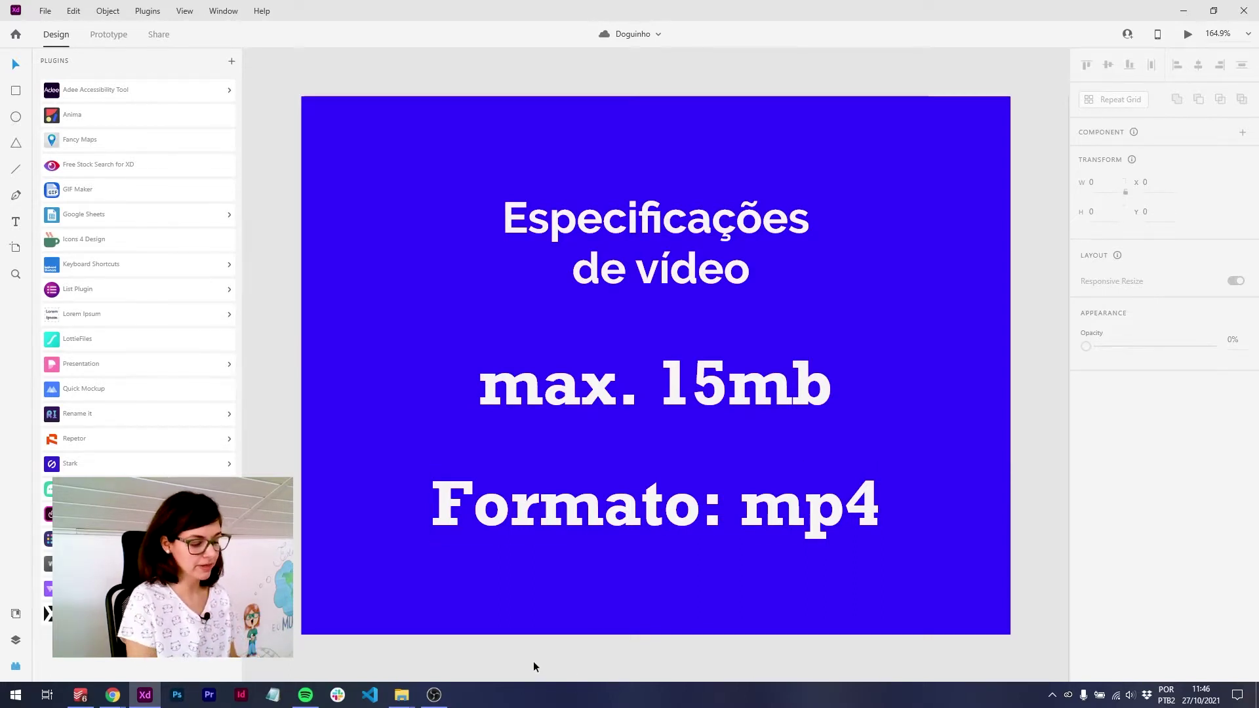
key(ctrl+0)
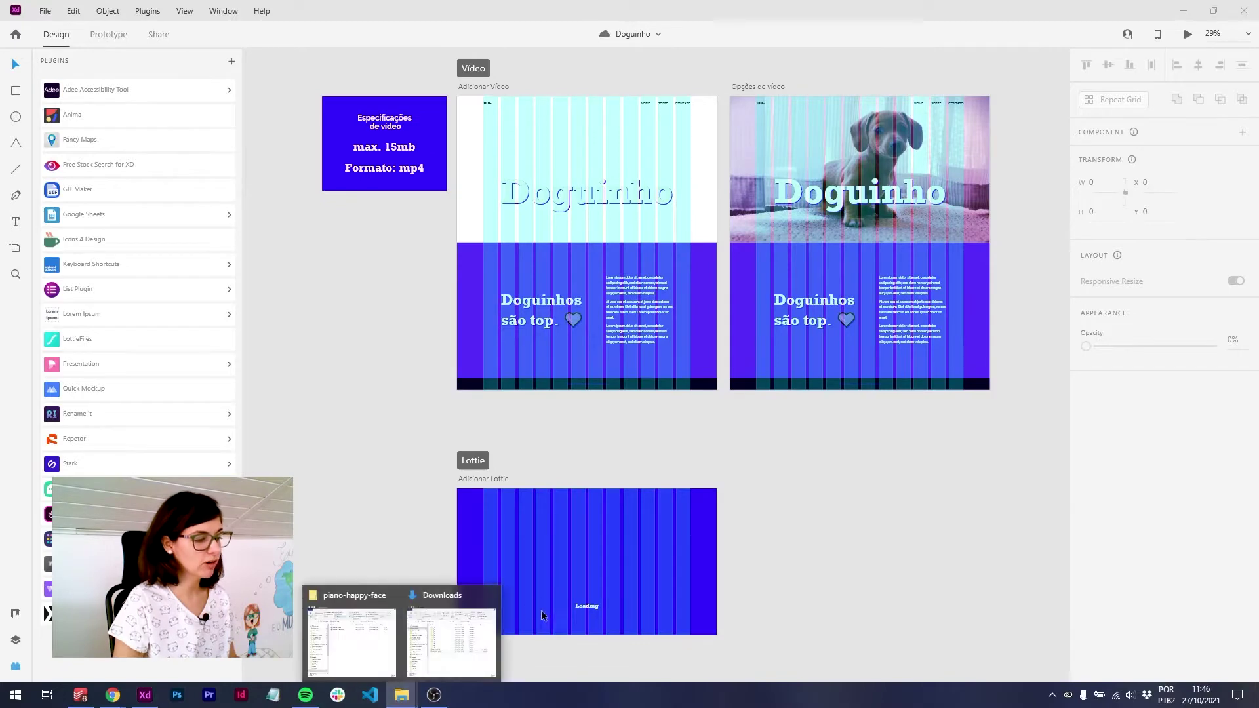
Try dragging doguinho.mp4 from the Downloads folder onto the artboard
click(453, 622)
click(755, 416)
drag(755, 419, 349, 392)
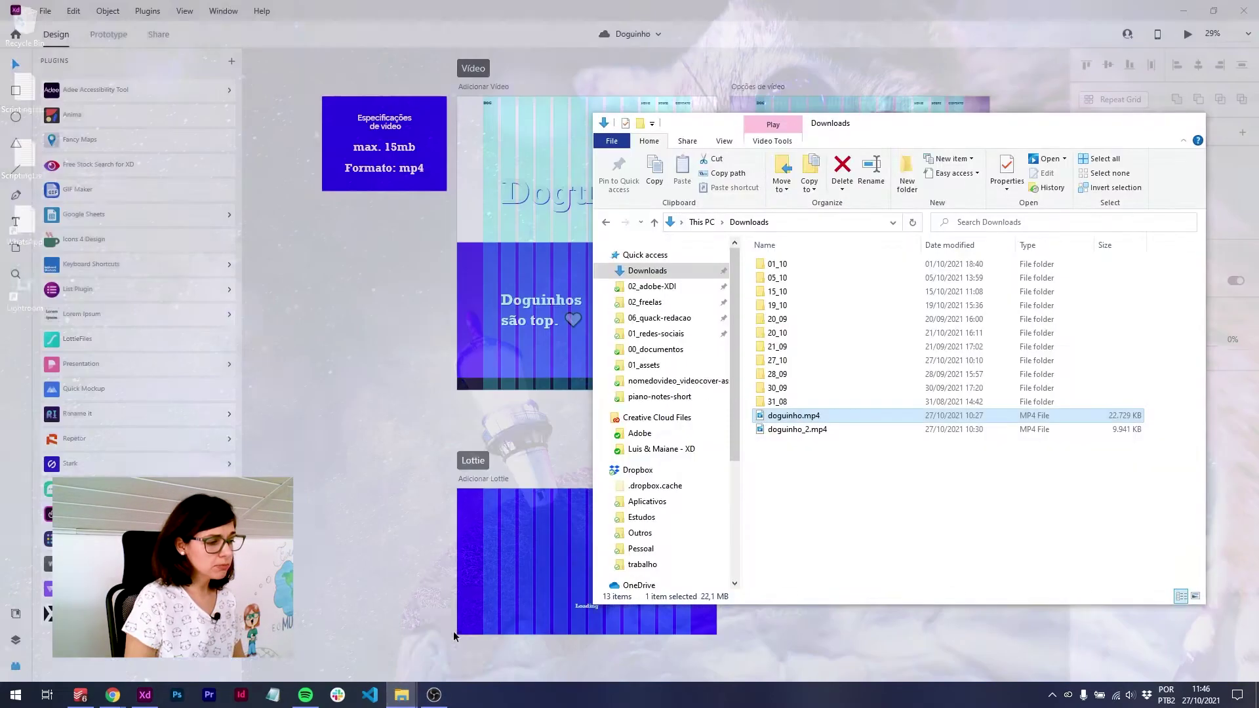
Drag the smaller doguinho_2.mp4 from Downloads onto the Adicionar Vídeo artboard's hero
click(454, 636)
click(797, 429)
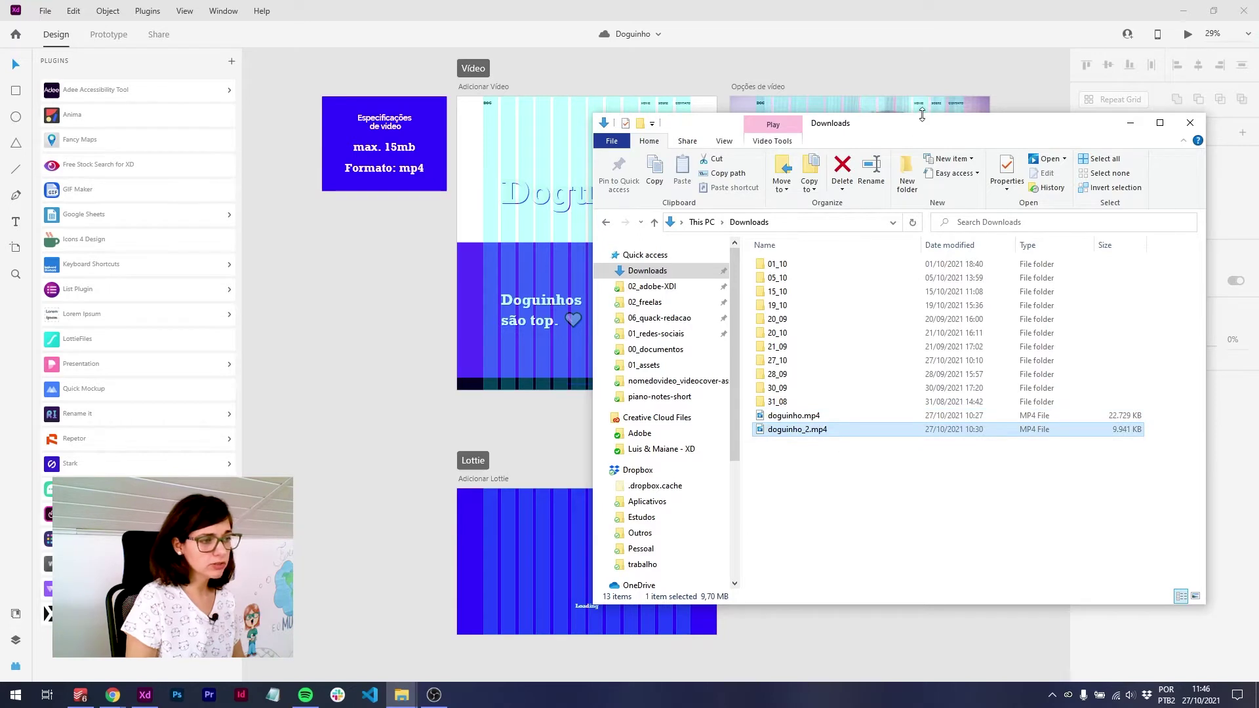
drag(922, 115, 1039, 114)
drag(634, 172, 646, 153)
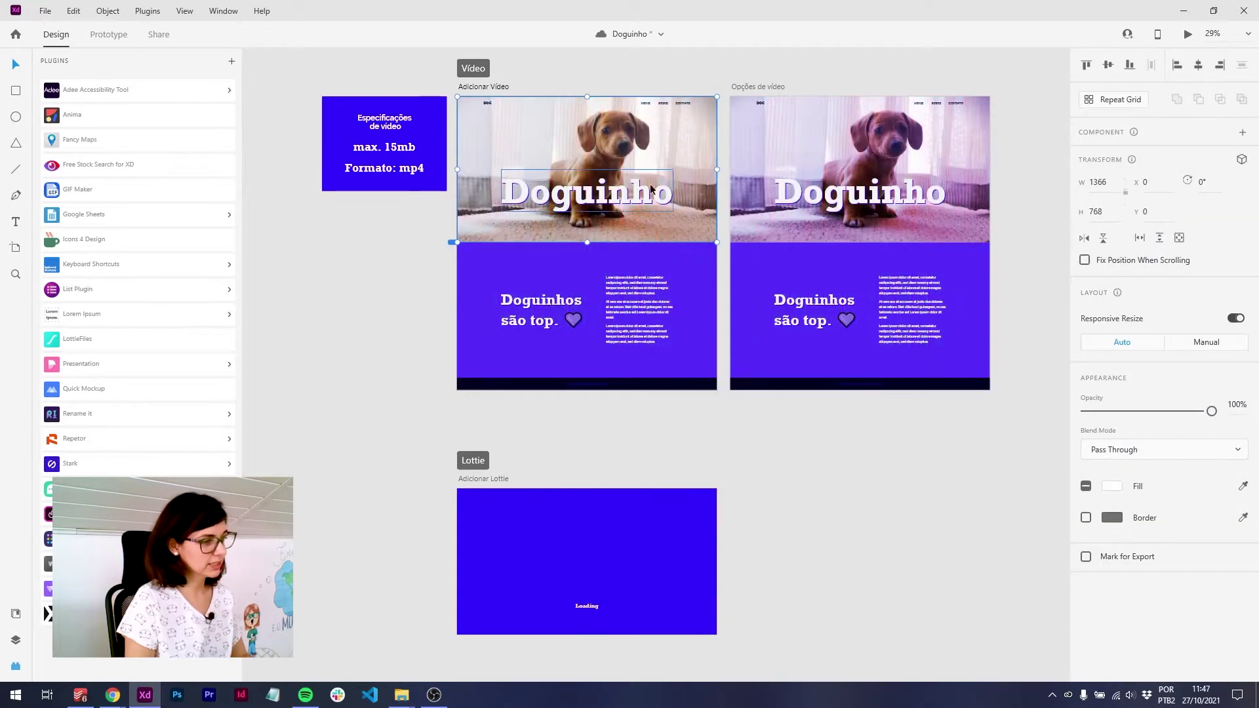
Select the hero video on the Vídeo artboard and zoom to fit it
click(381, 260)
click(497, 226)
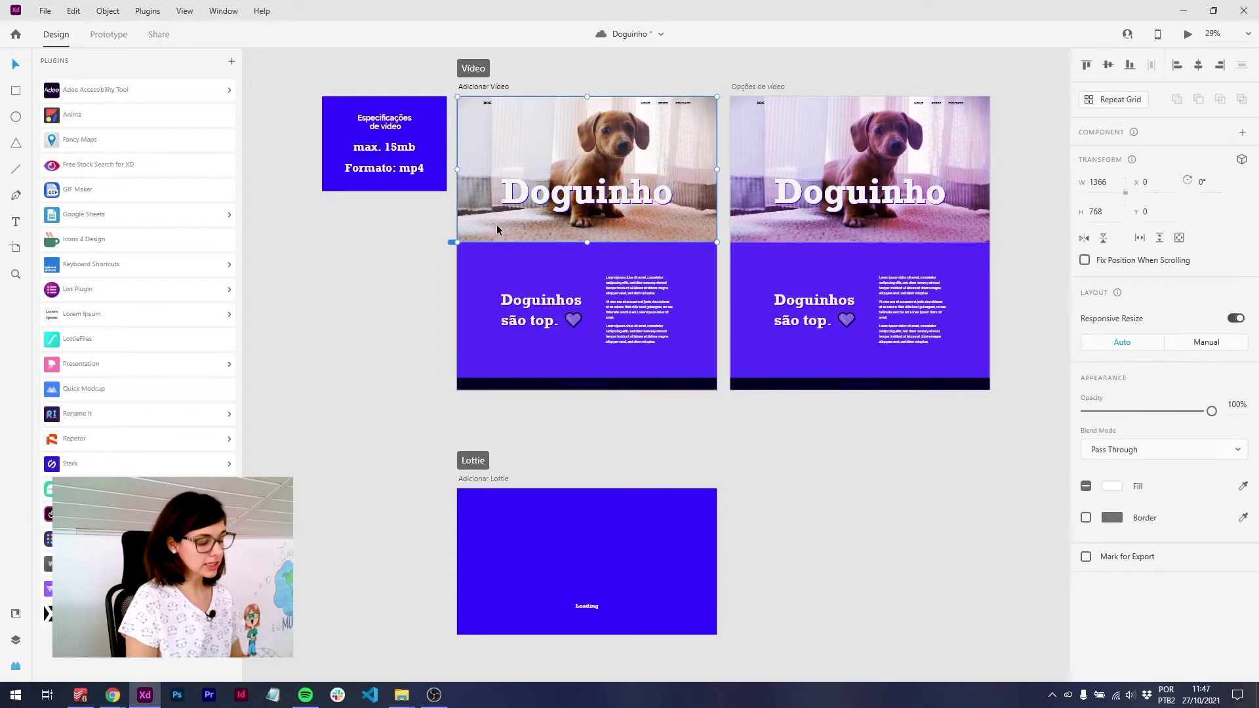
key(ctrl+equal)
key(ctrl+3)
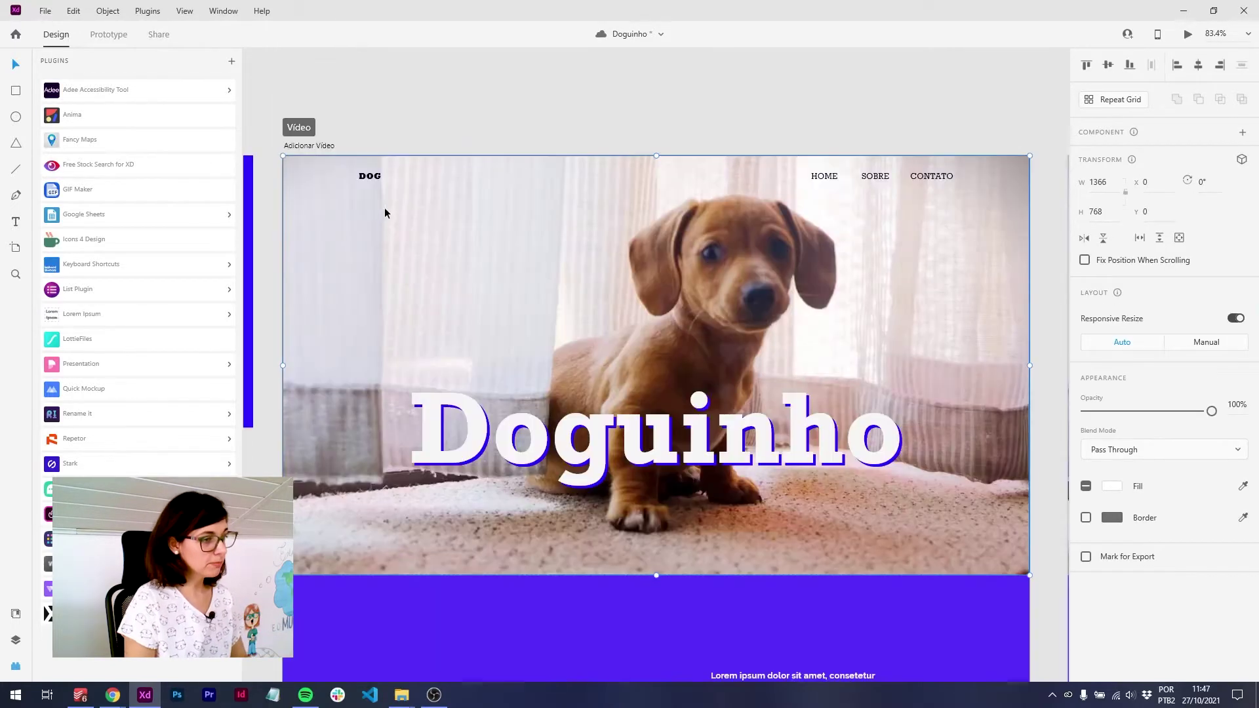
drag(575, 307, 564, 292)
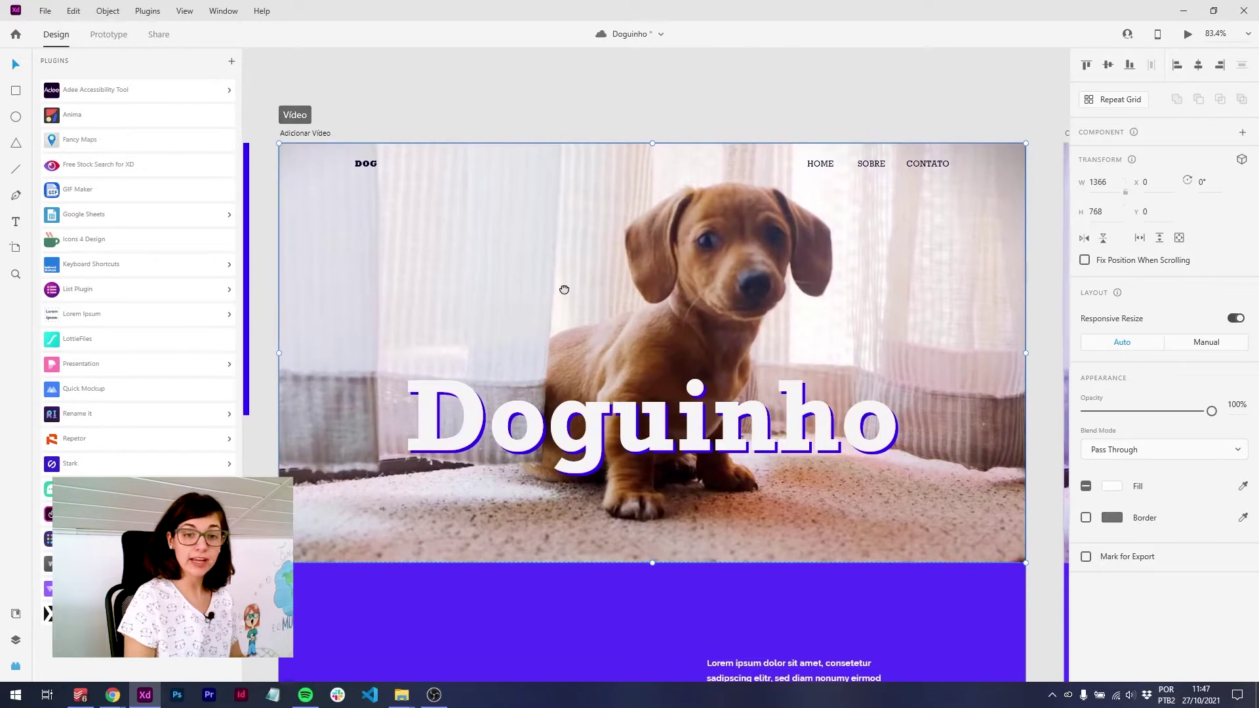
In the Layers panel, select the doguinho_2 video inside Mask Group 2
click(17, 615)
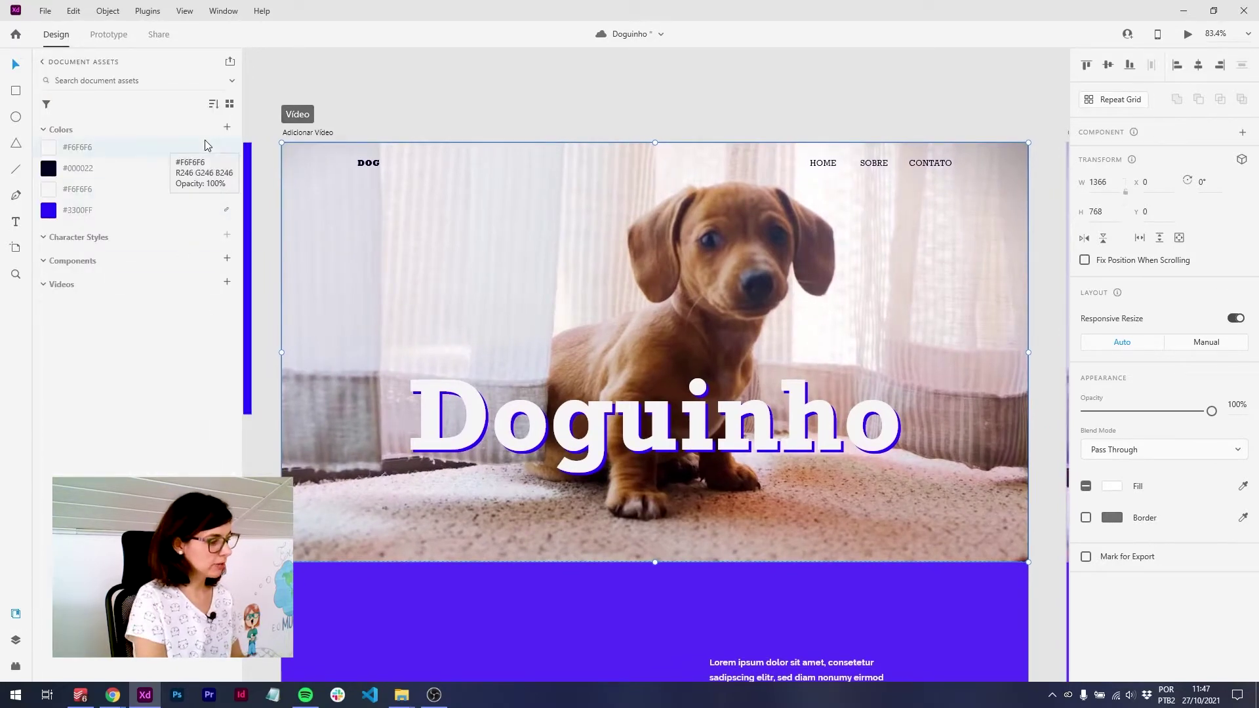
click(17, 641)
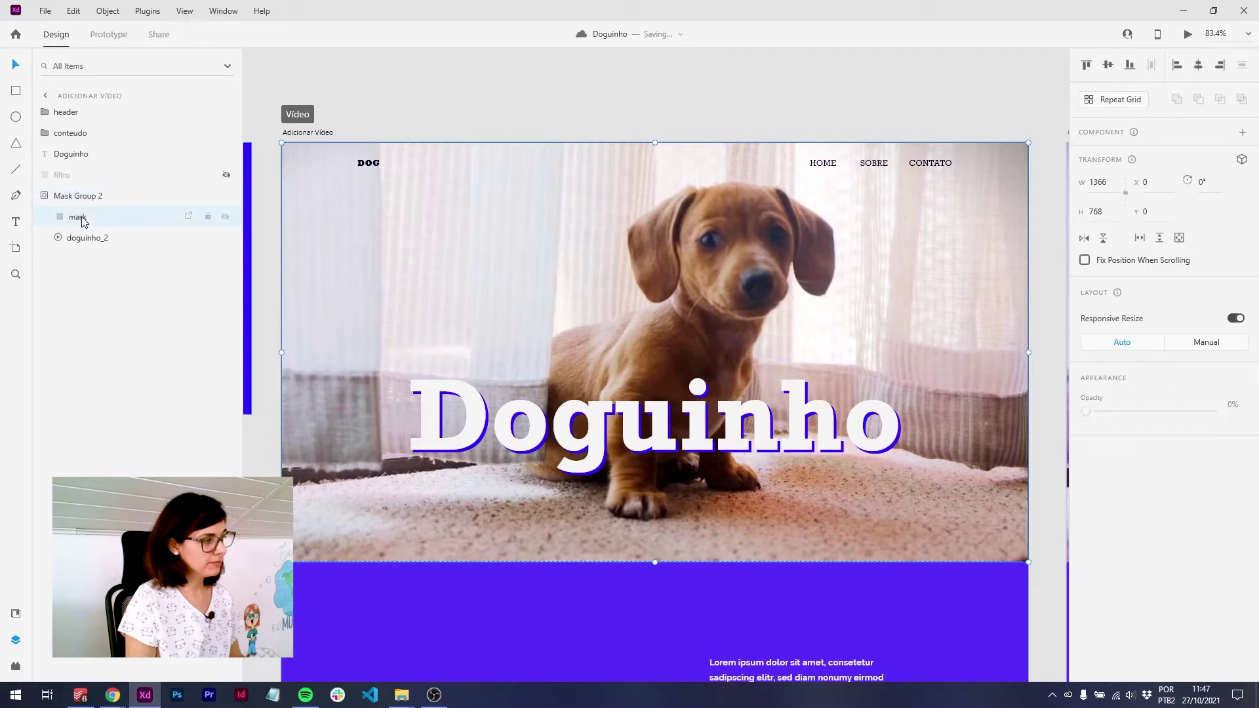
click(76, 217)
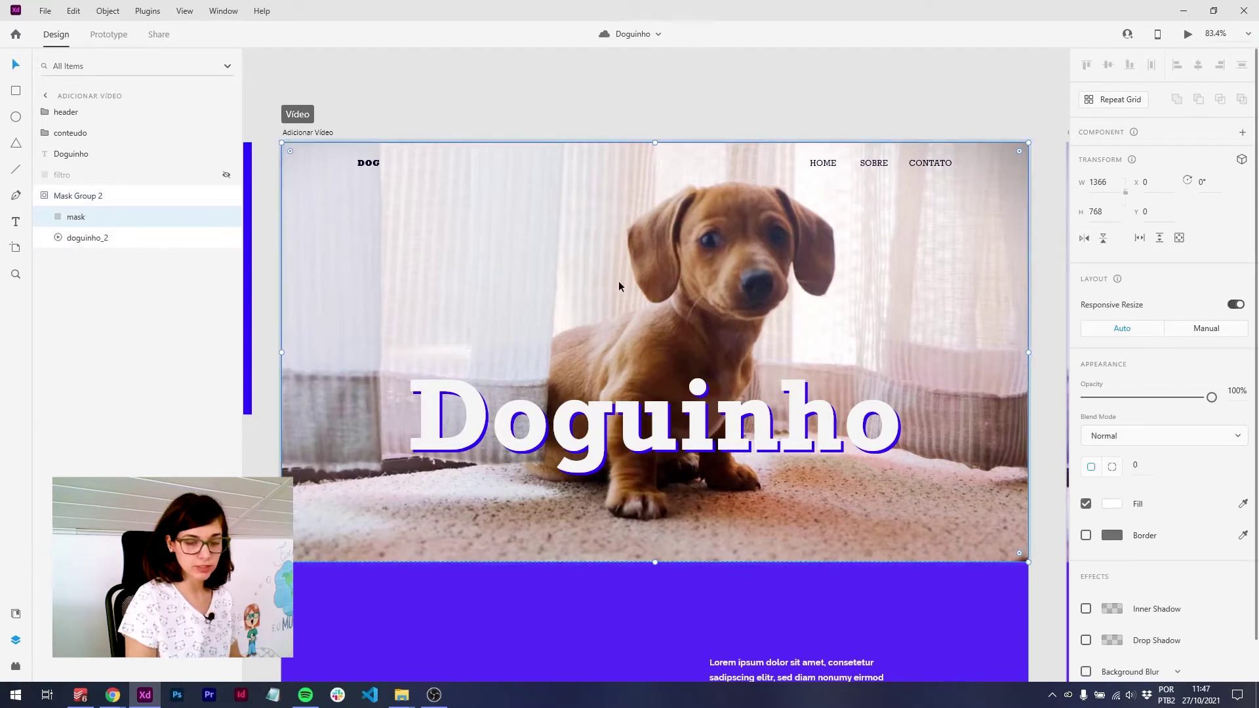
click(93, 239)
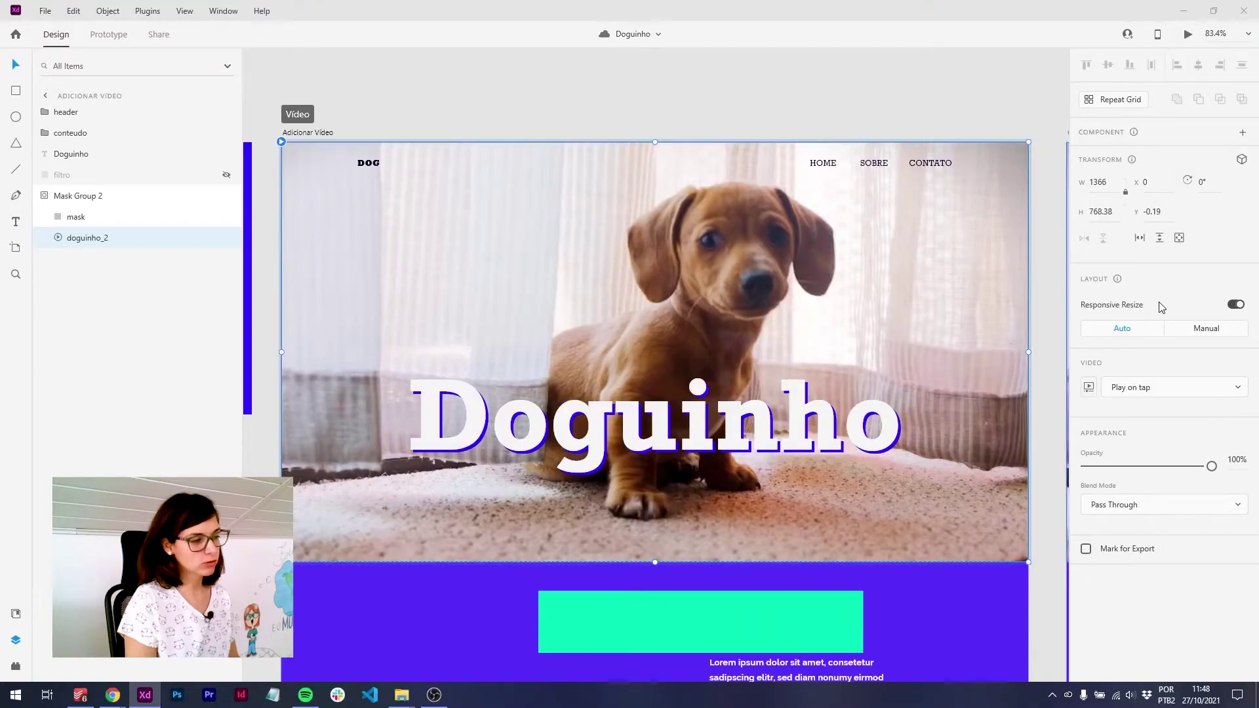
Preview the prototype, set the hero video to Play automatically, then preview it again
key(ctrl+Return)
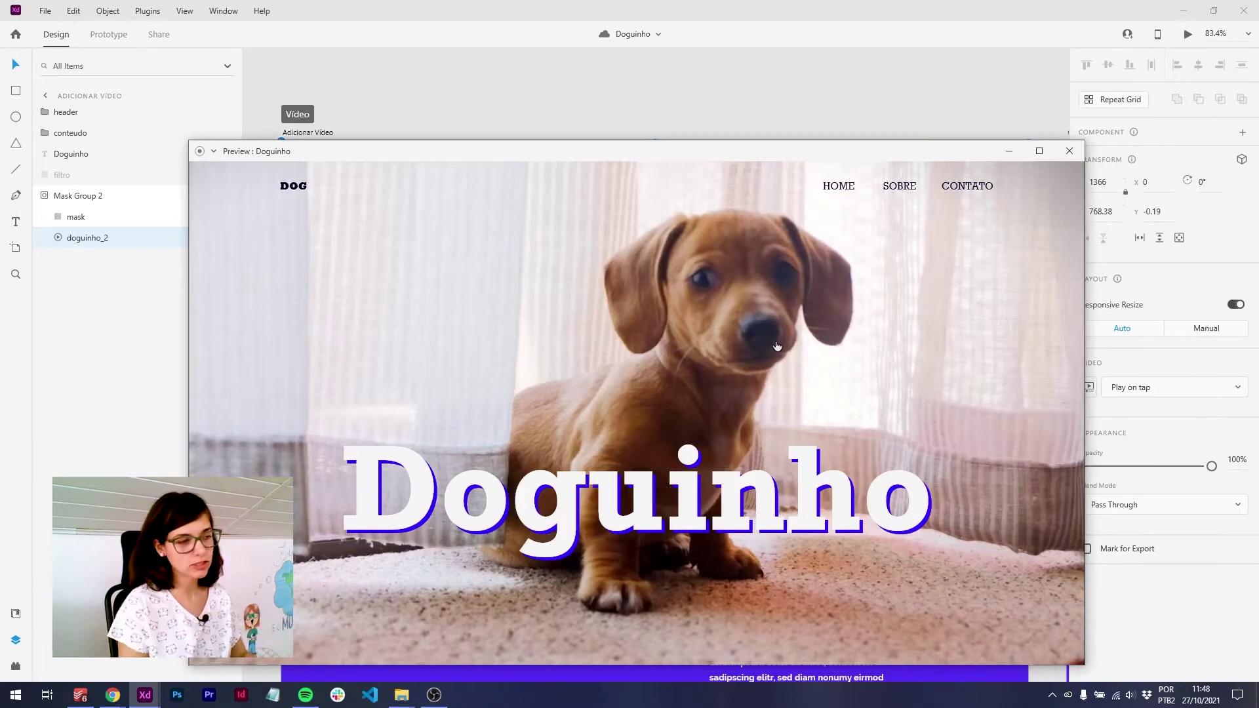
click(1069, 151)
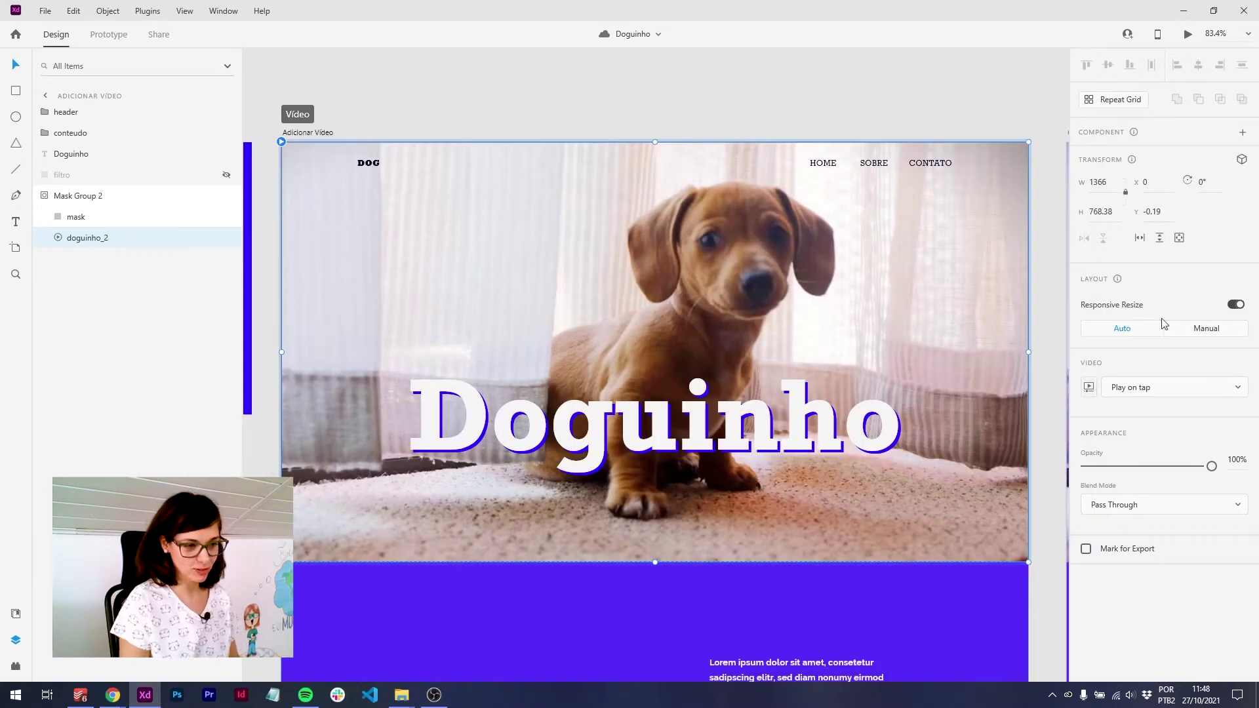
click(1194, 394)
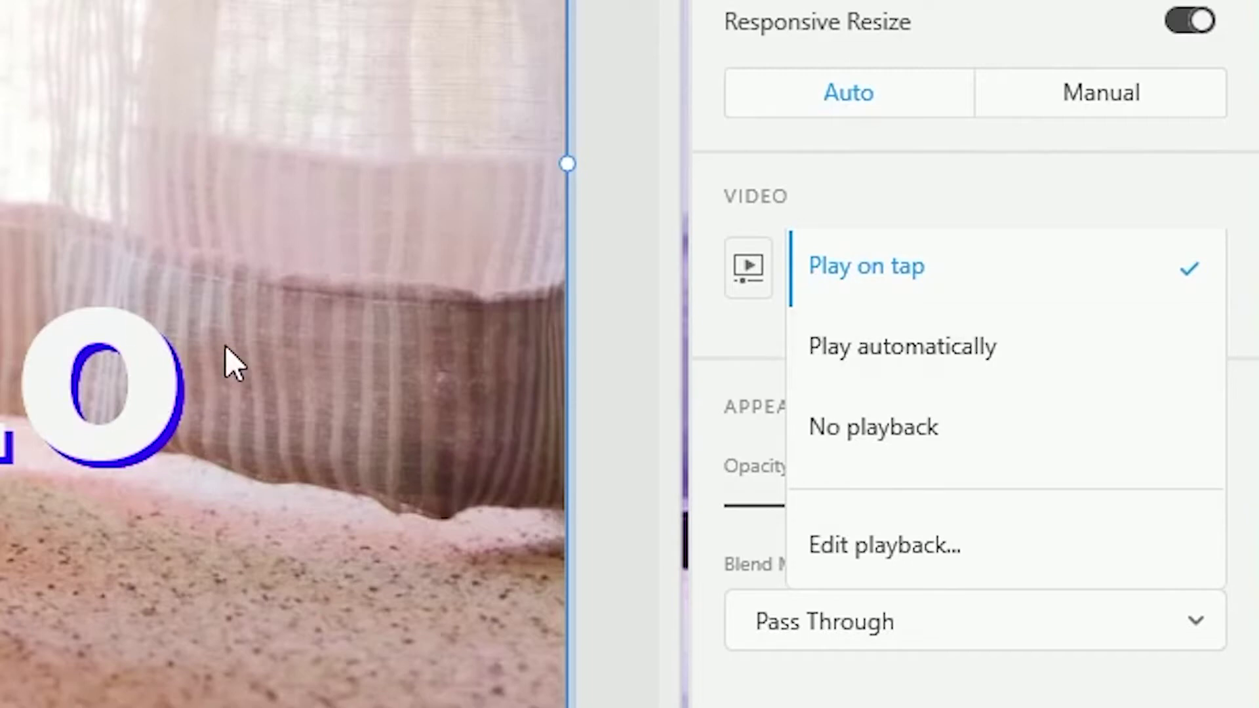
click(937, 348)
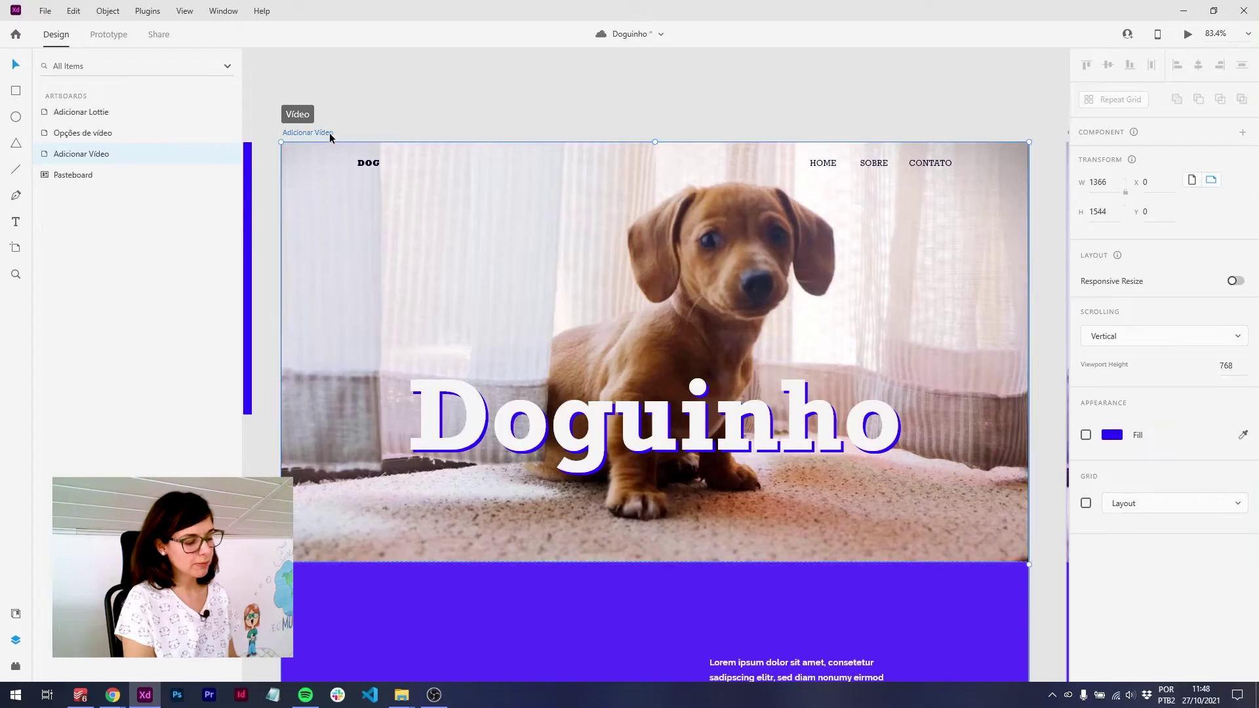
key(ctrl+Return)
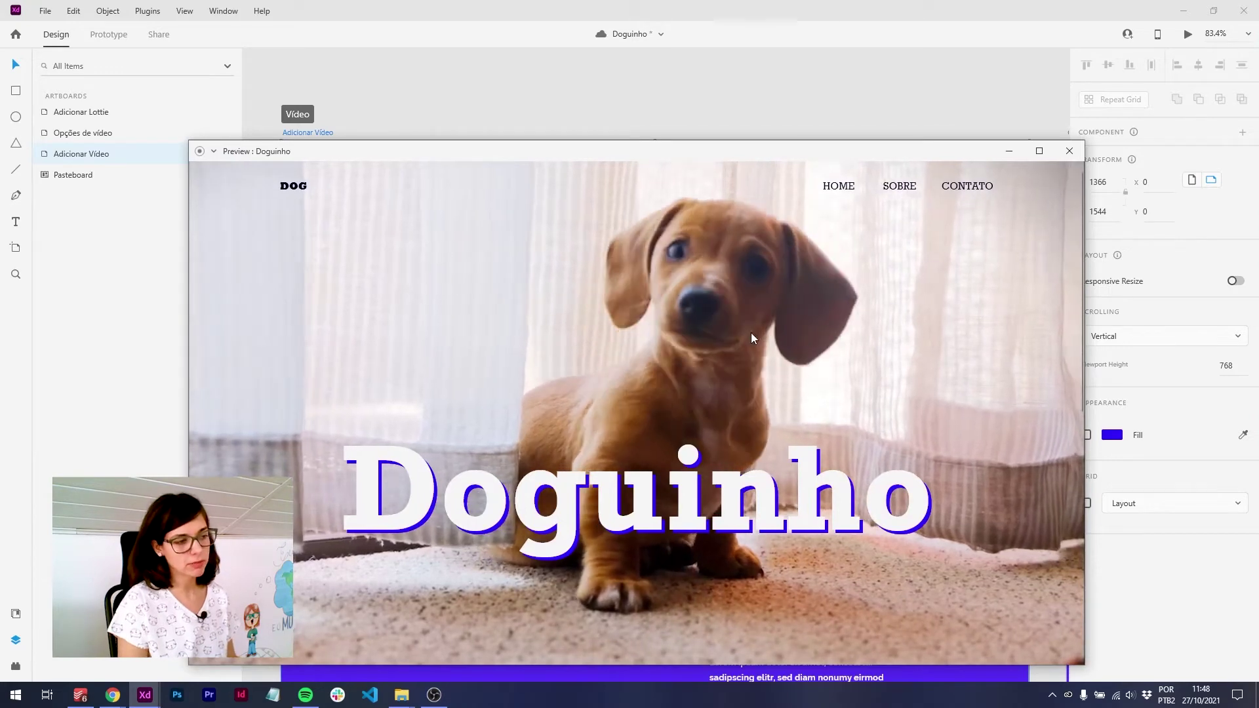
click(1068, 151)
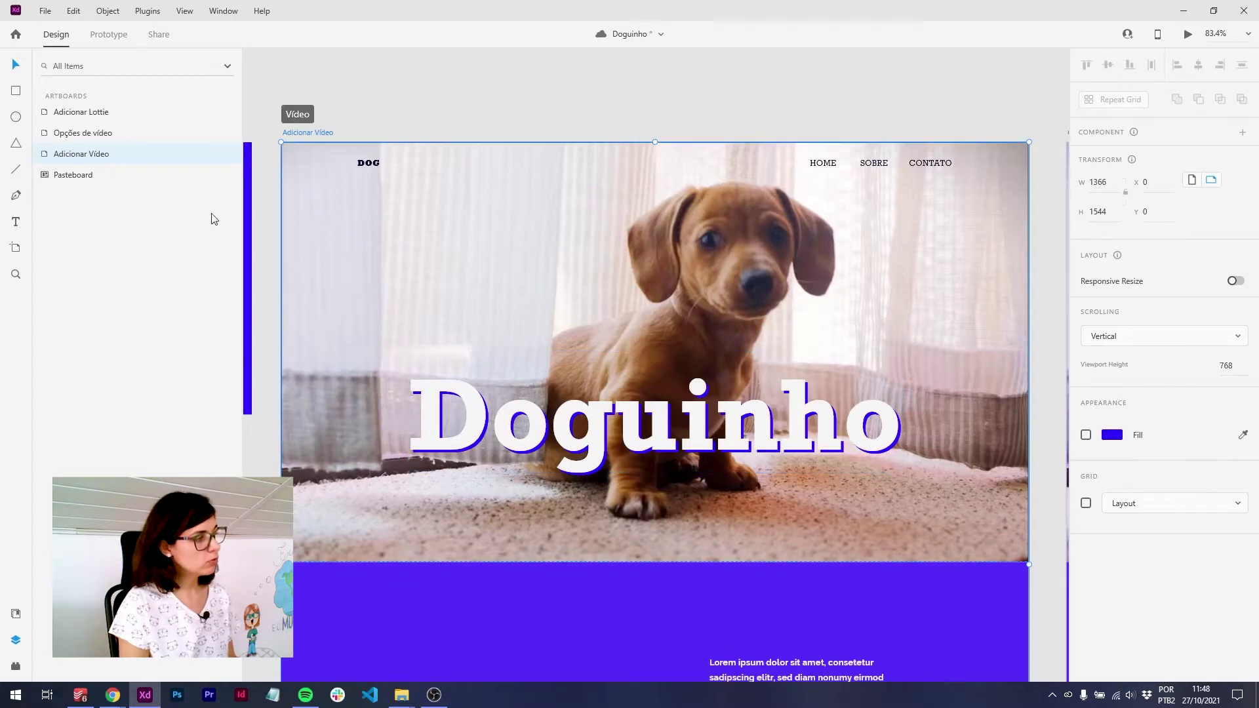
click(497, 310)
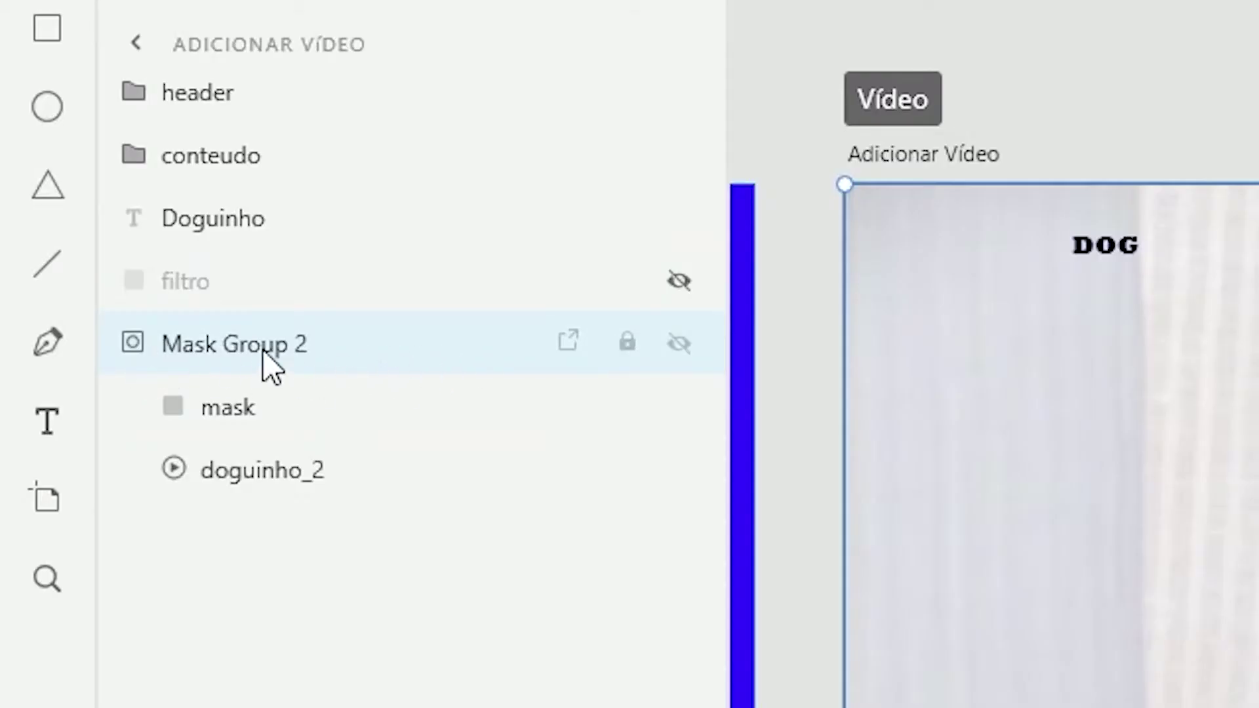
click(219, 477)
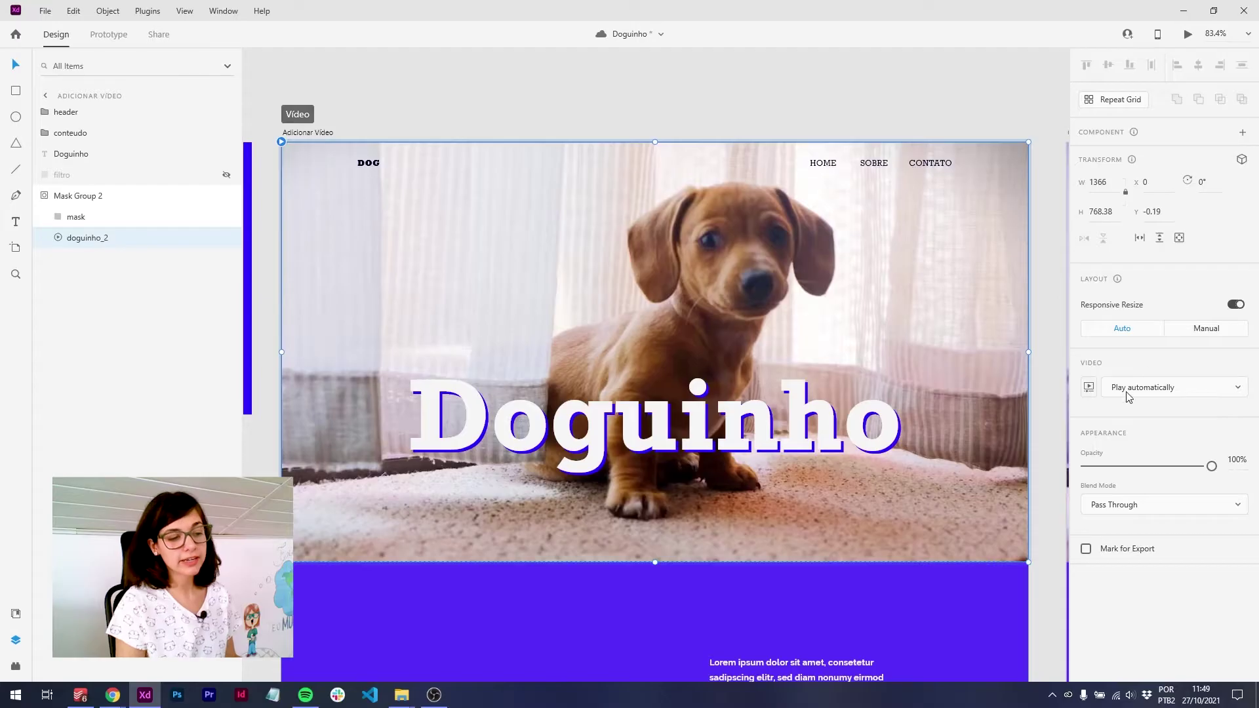
click(1147, 393)
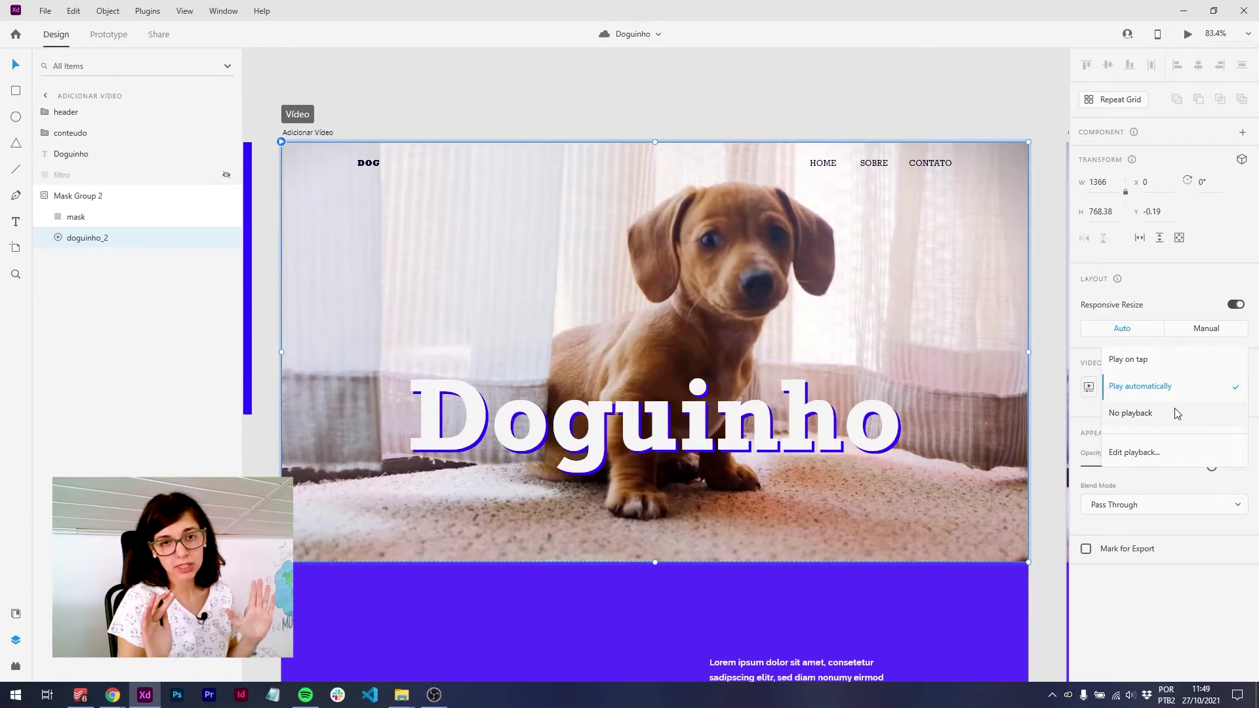
click(1134, 453)
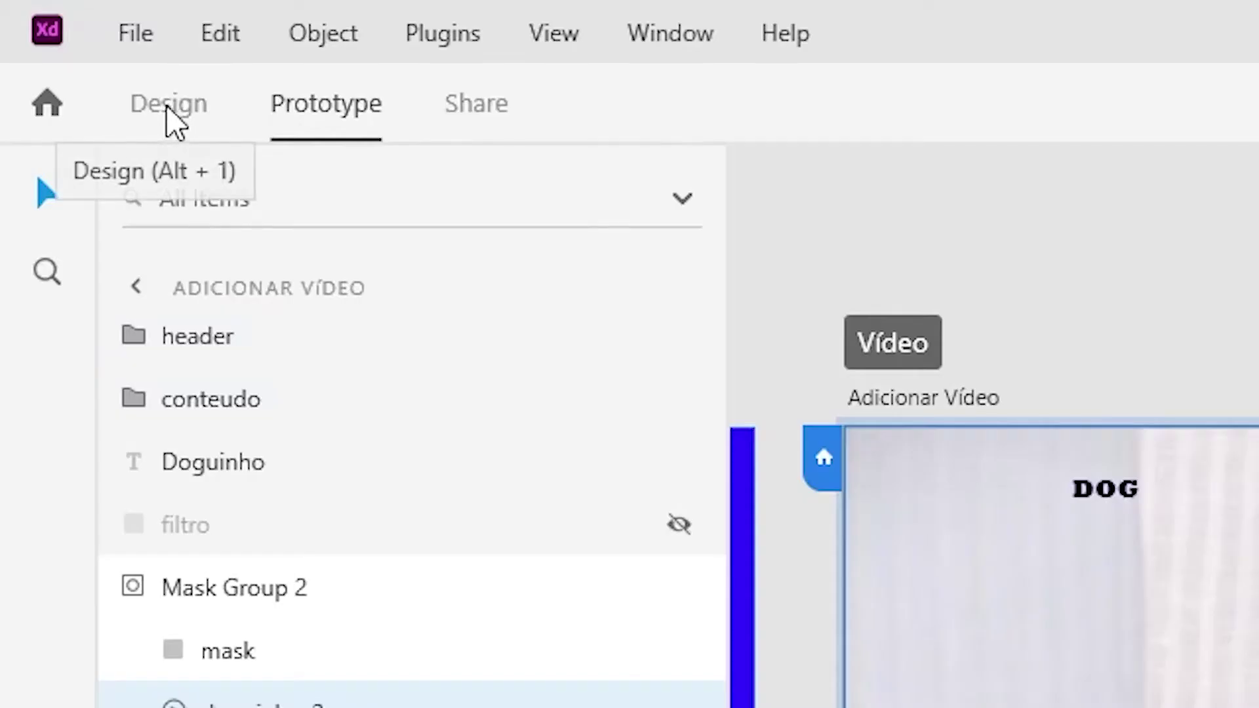
click(174, 118)
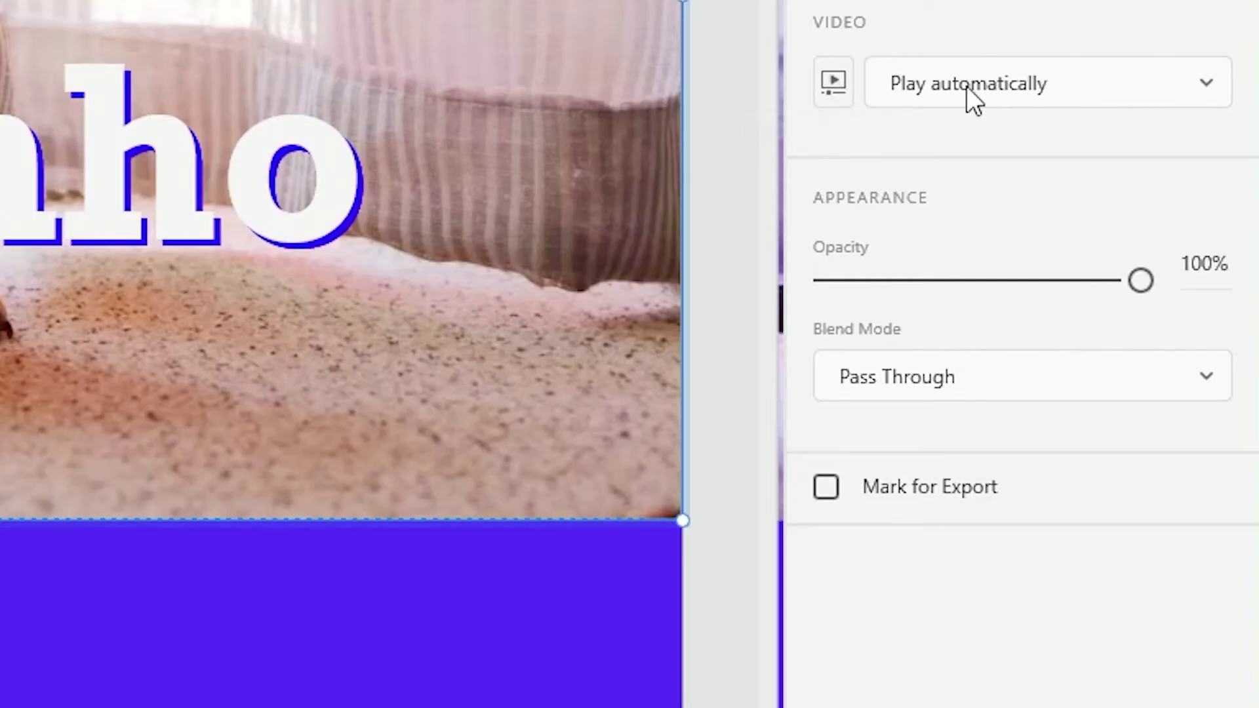
Open the doguinho_2 playback settings and cancel choosing a custom thumbnail image
click(831, 84)
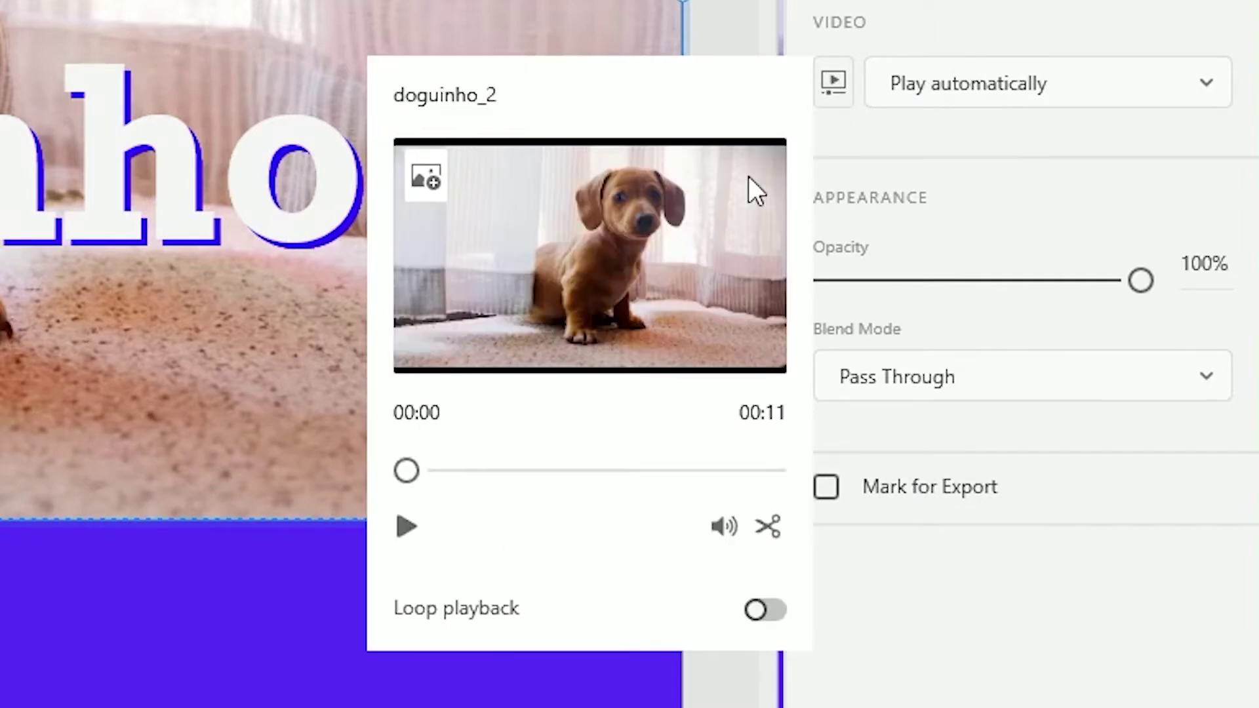
click(425, 178)
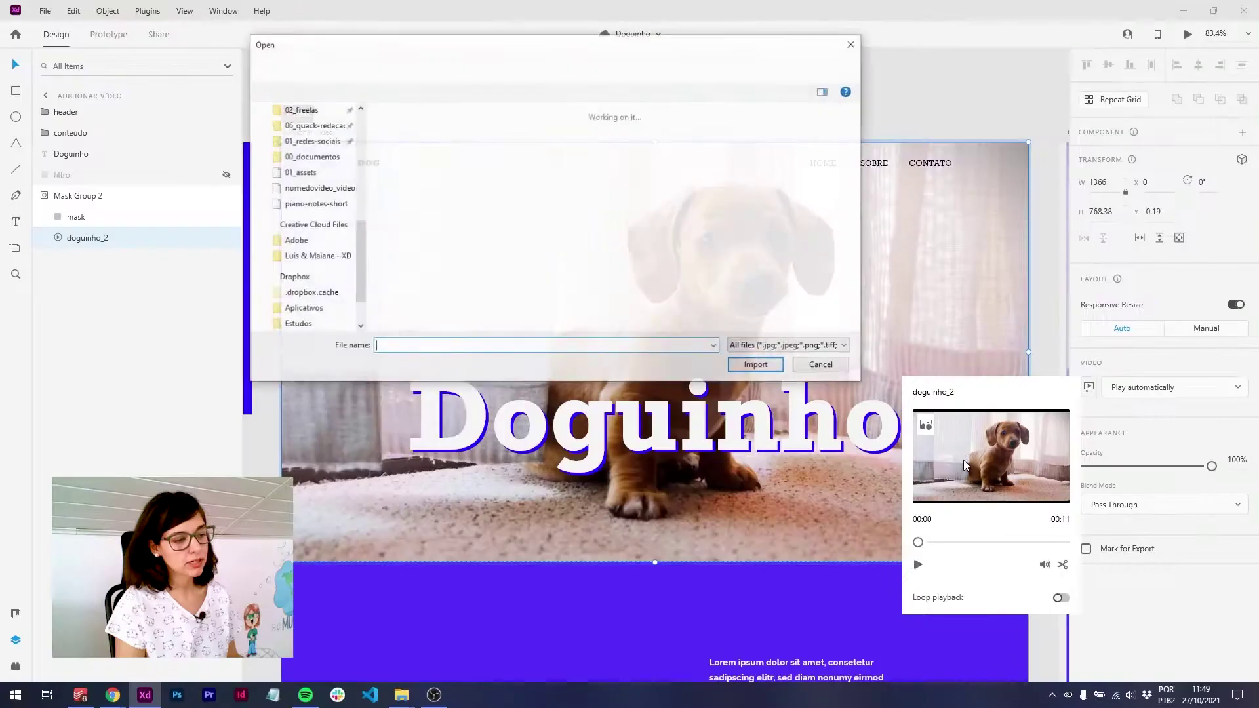
scroll(857, 197, down, 2)
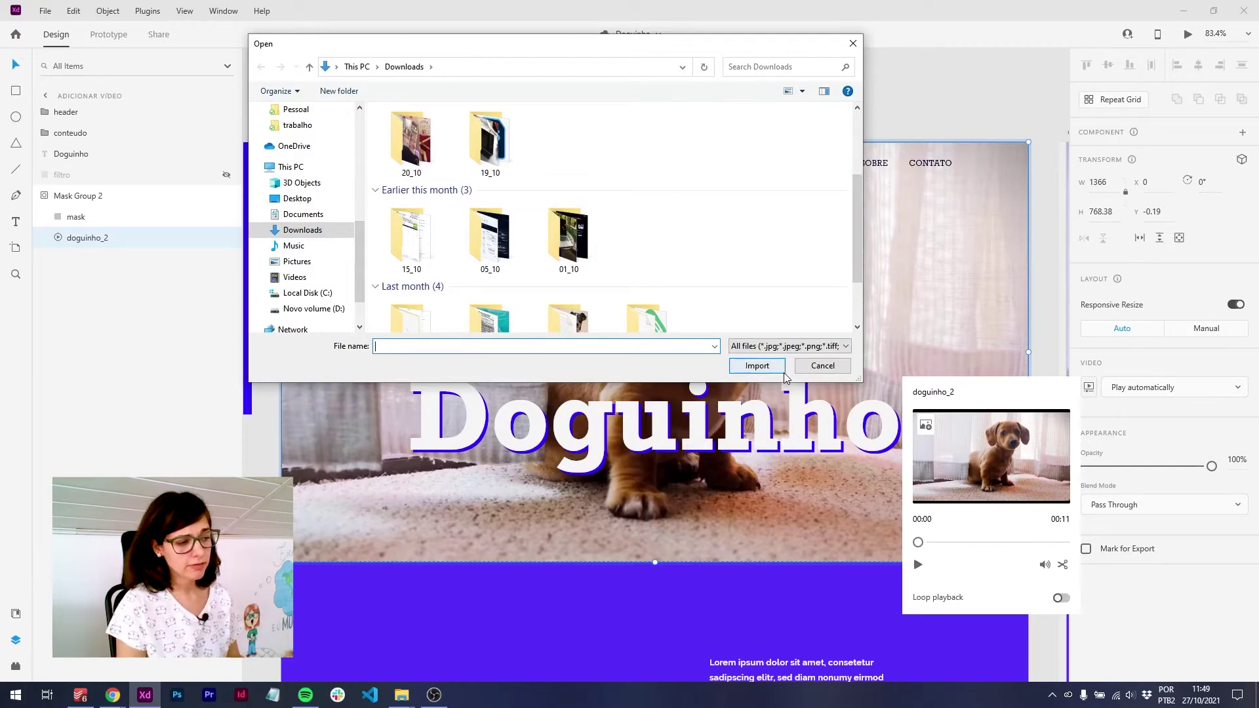
click(822, 365)
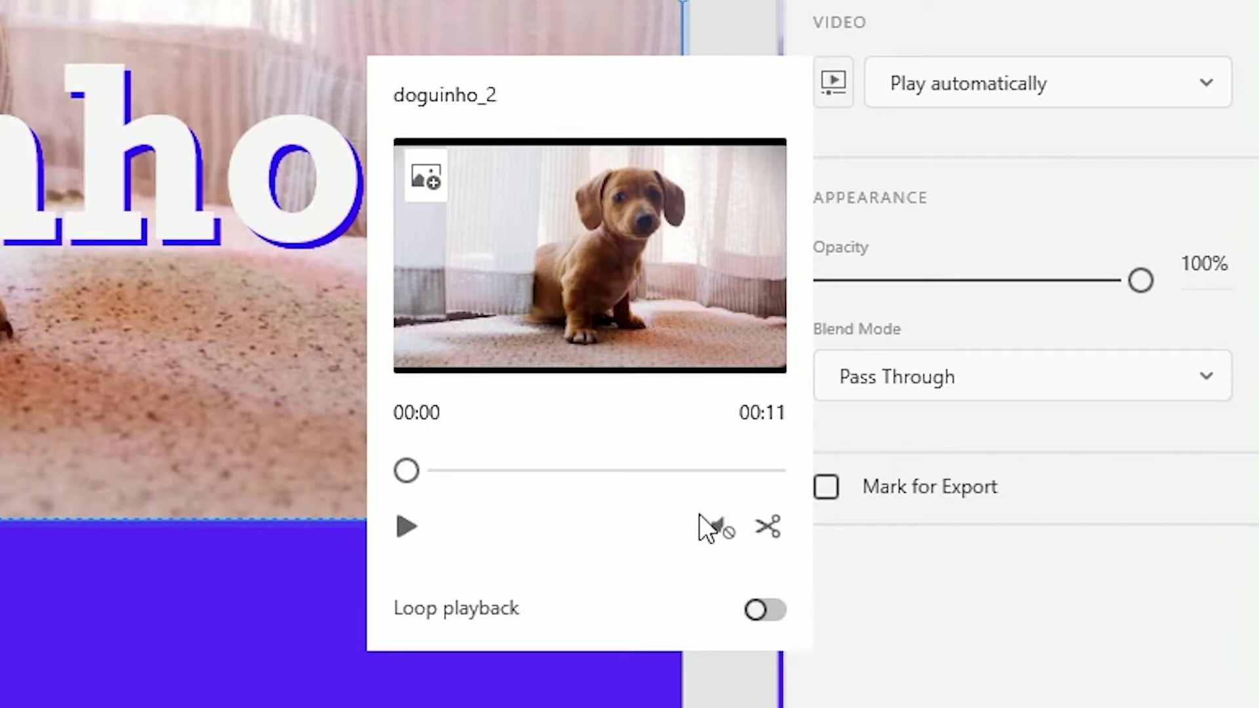
Trim doguinho_2 to start at about 00:09 and play the shortened clip
click(769, 527)
mouse_move(424, 476)
mouse_down()
mouse_move(737, 468)
mouse_move(718, 470)
mouse_up()
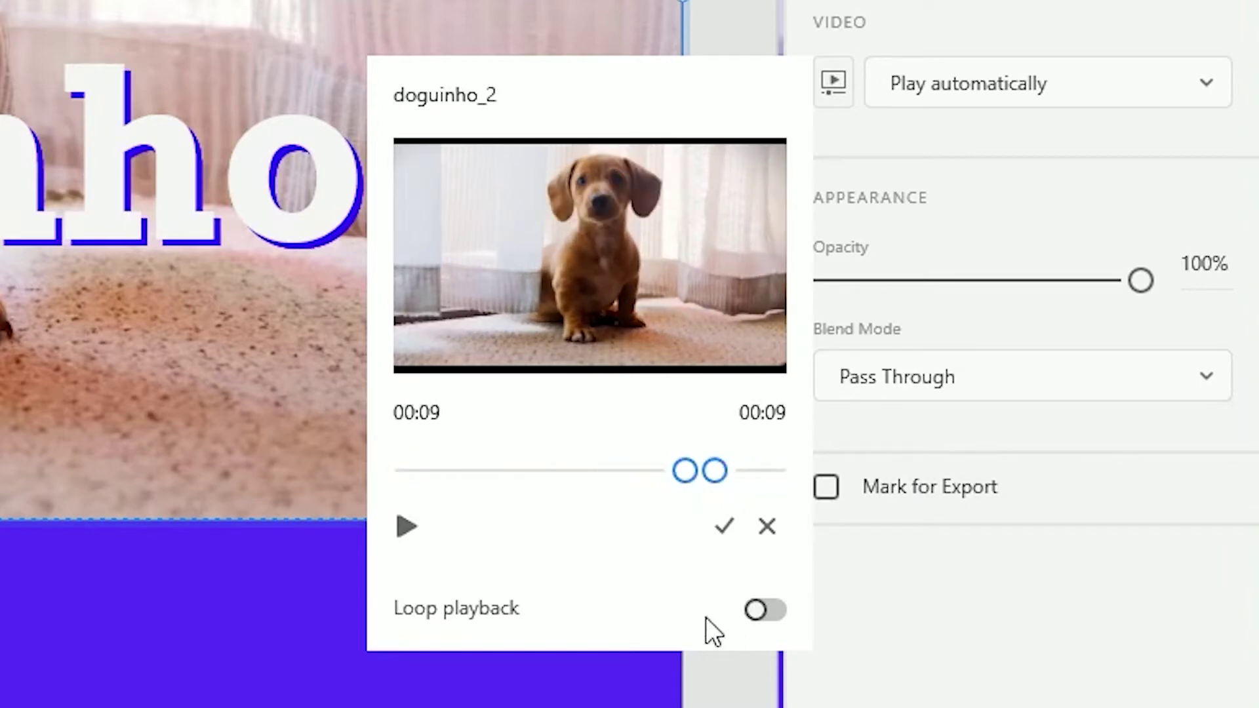
click(726, 527)
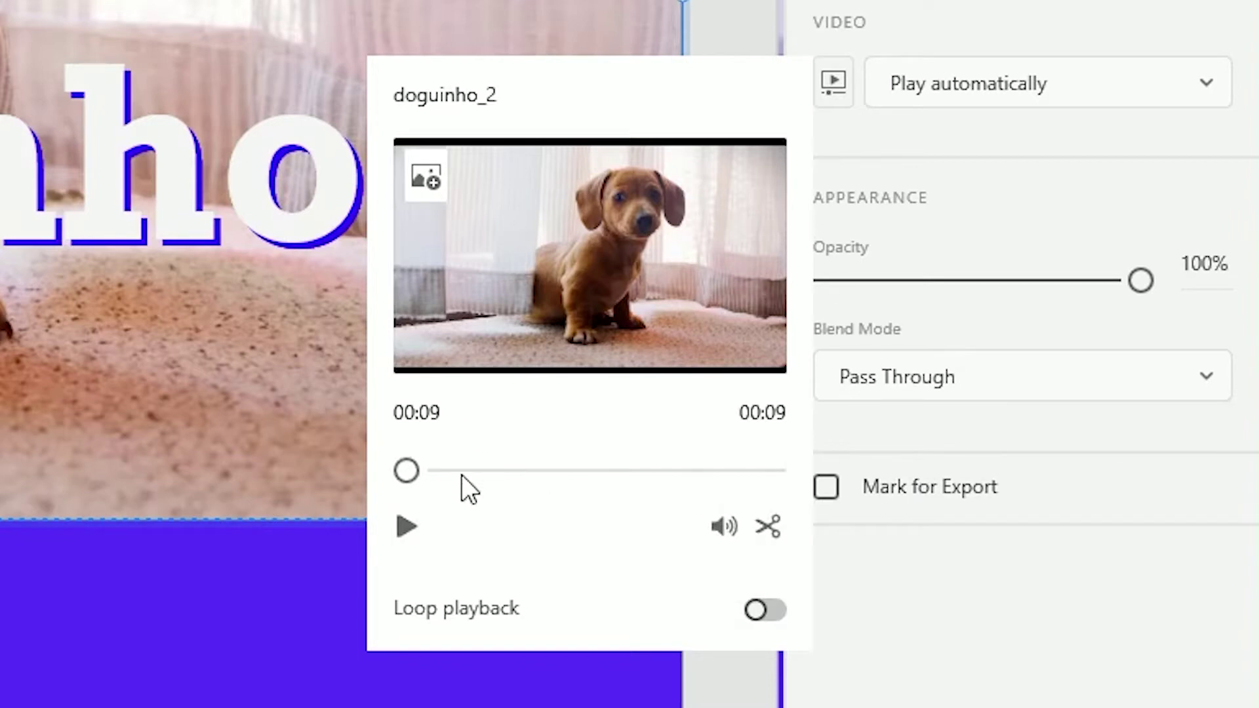
click(401, 527)
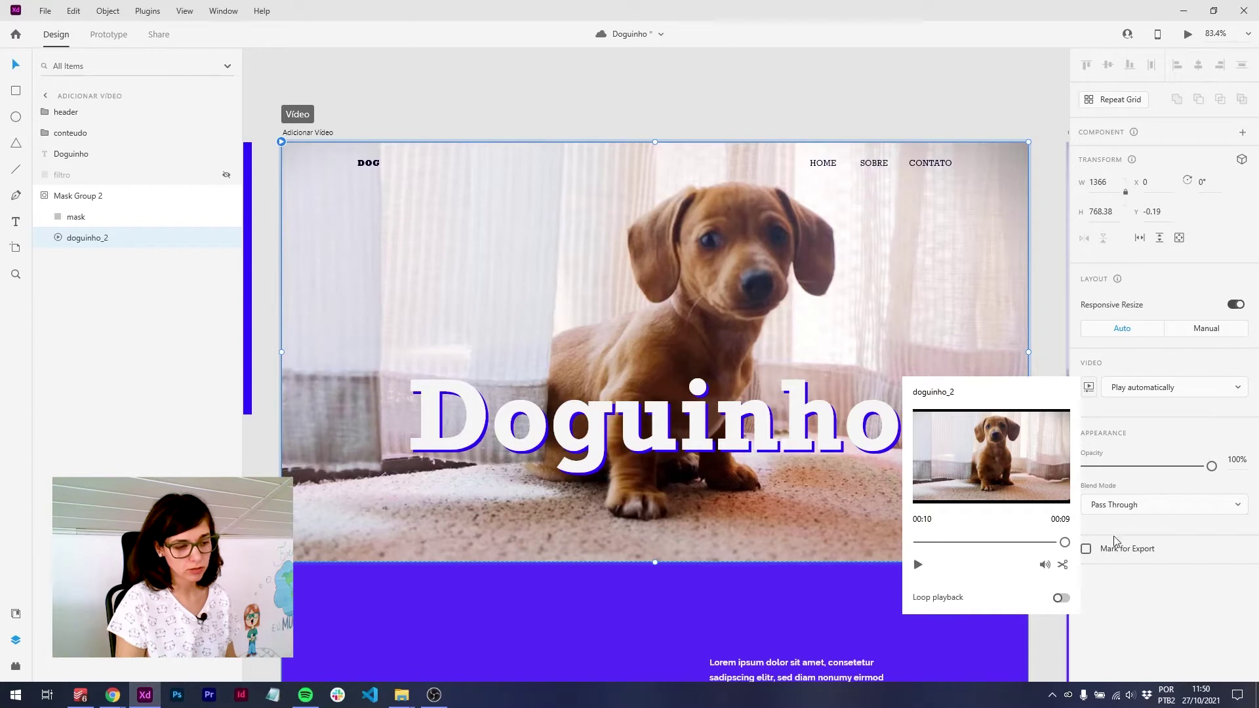
Turn on loop playback for doguinho_2 and preview the Adicionar Vídeo artboard
click(1061, 598)
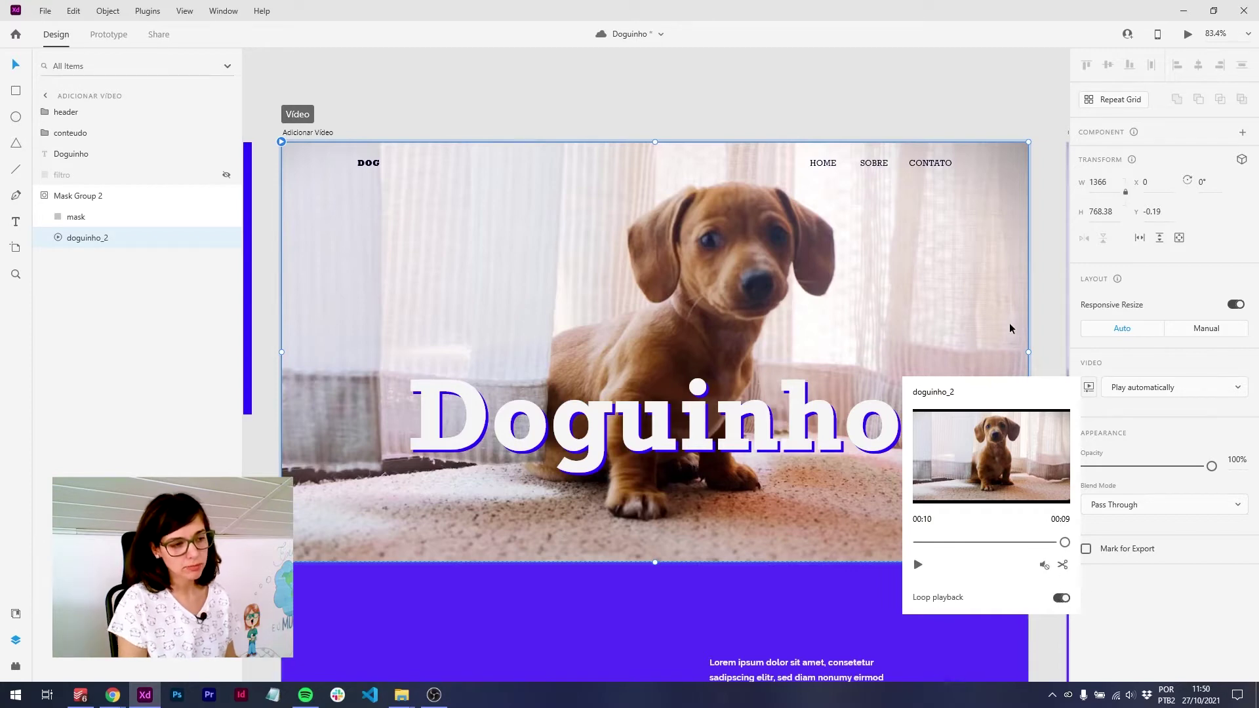
click(619, 133)
click(304, 133)
key(ctrl+Return)
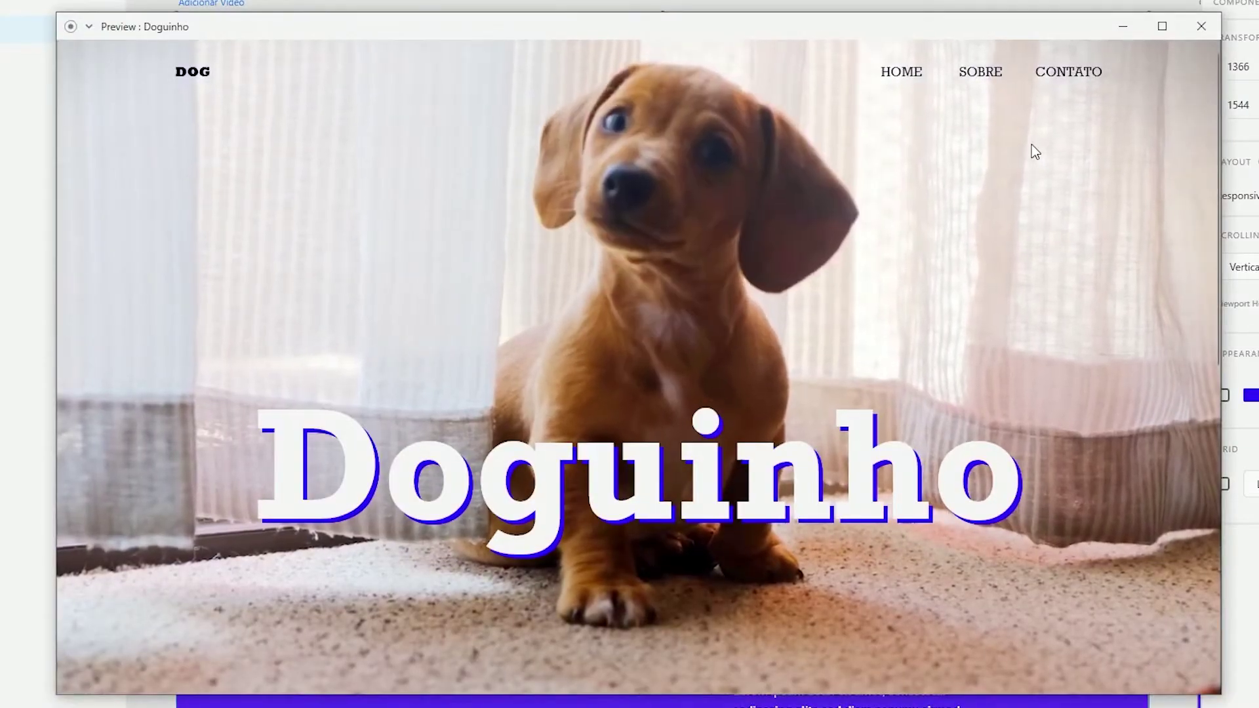
click(1190, 34)
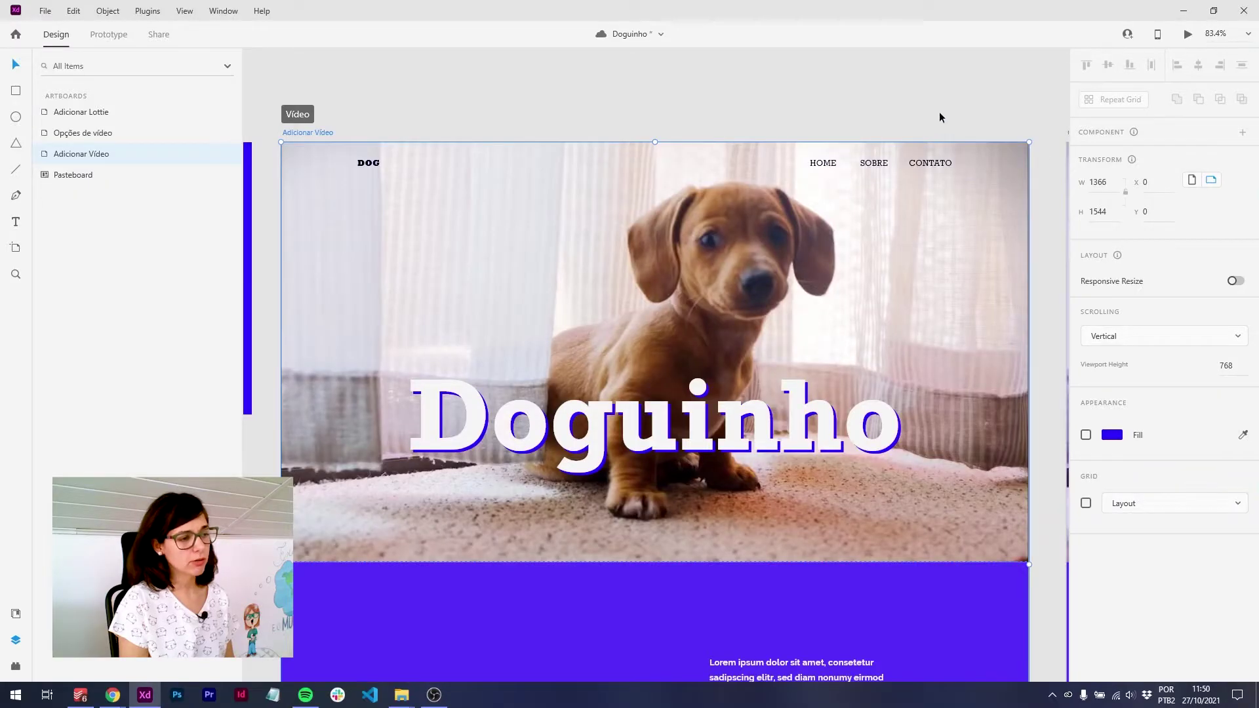
Bring the Opções de vídeo artboard into view and preview it
drag(974, 118, 295, 105)
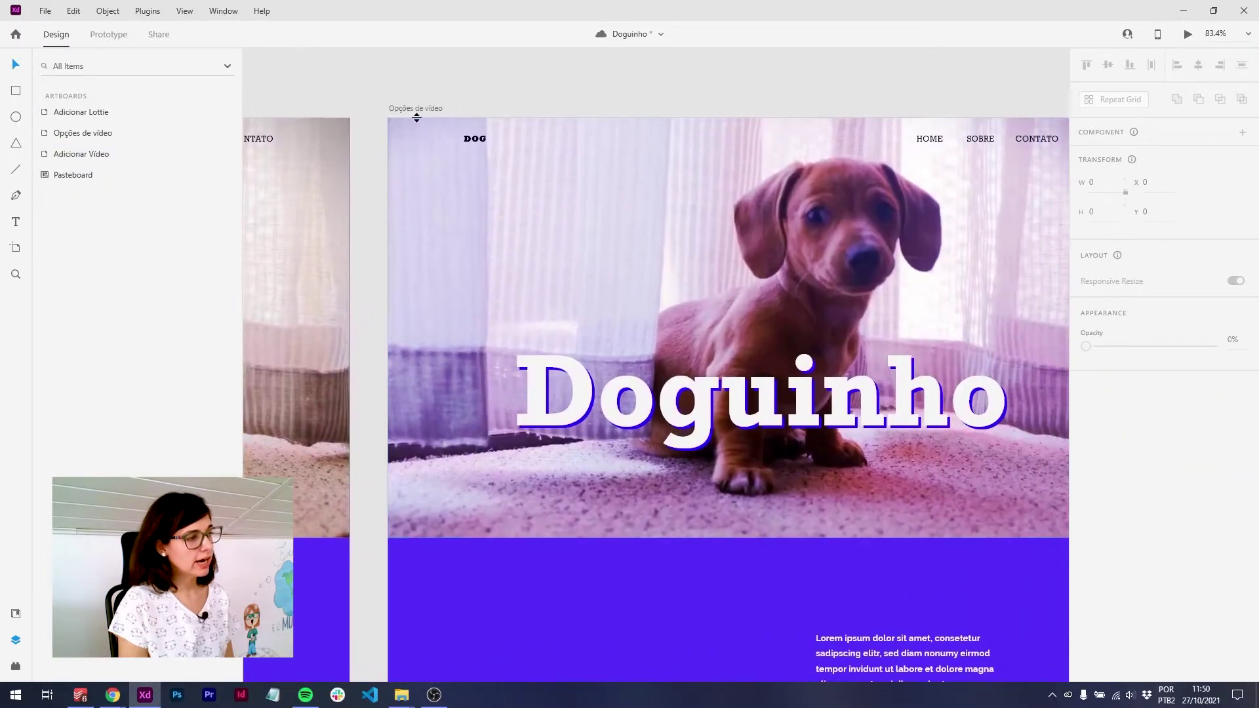
click(417, 110)
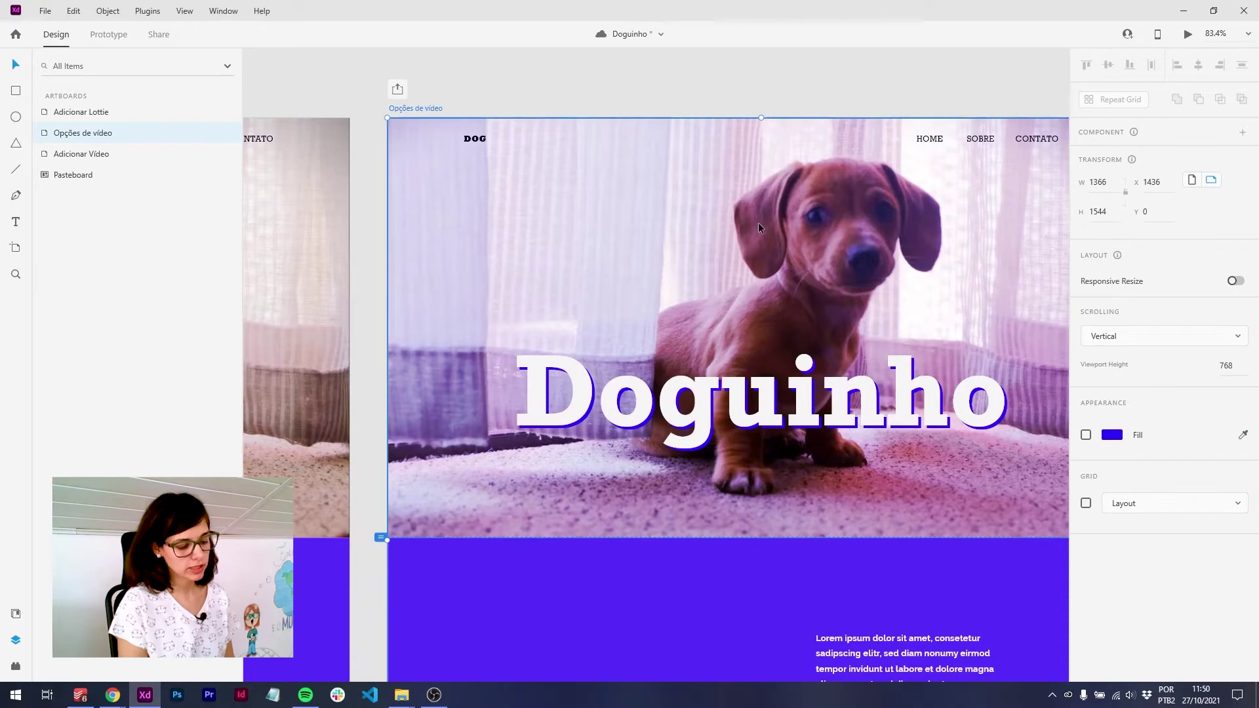
key(ctrl+Return)
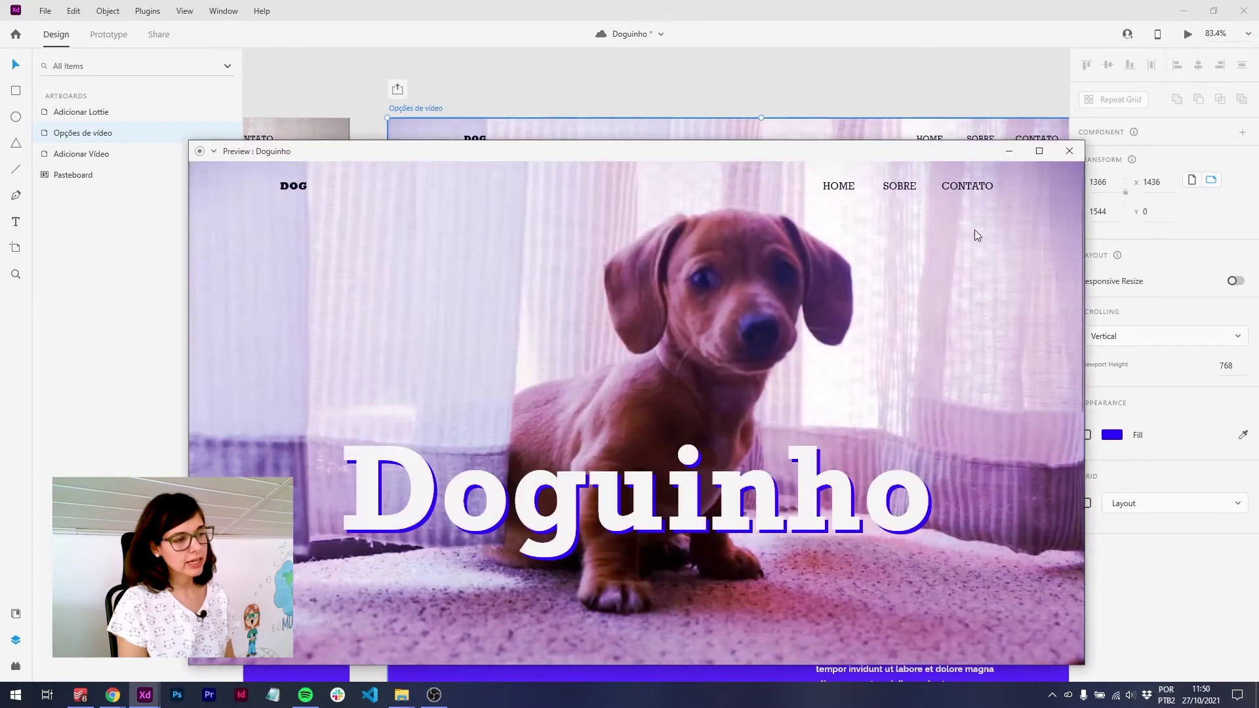
Set the doguinho_2 video inside Mask Group 1 to Play automatically
click(1068, 158)
click(579, 280)
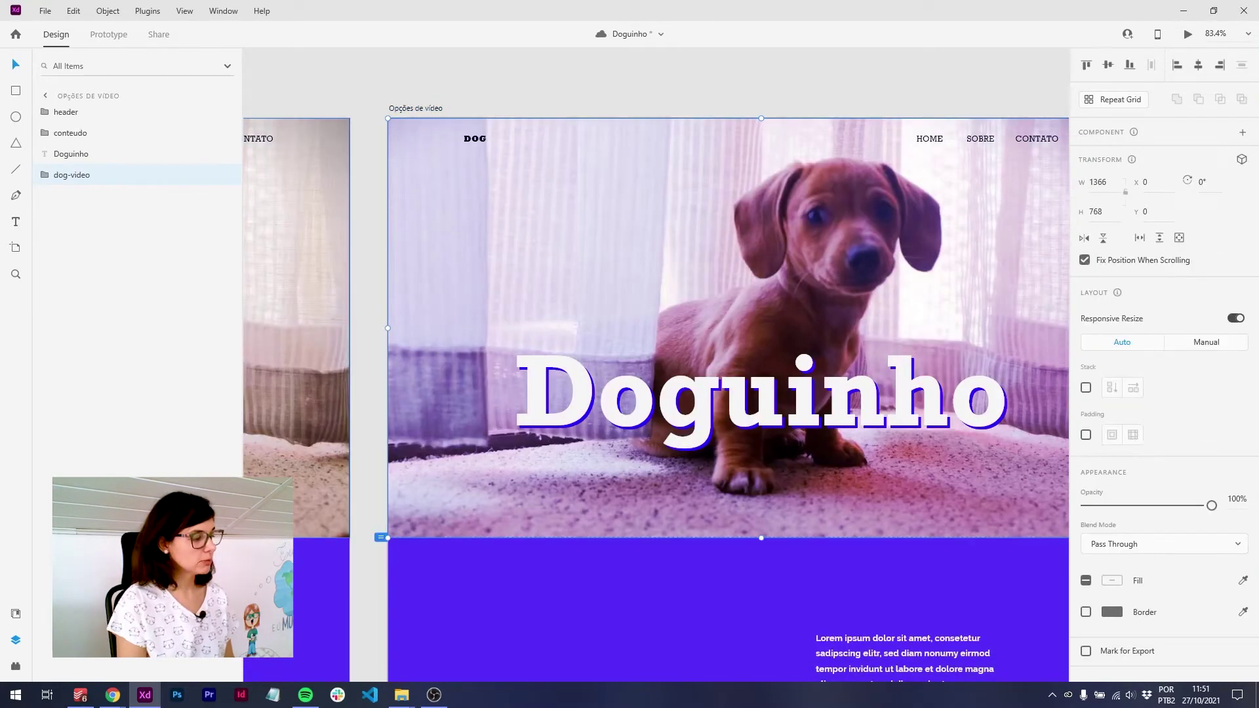
click(58, 218)
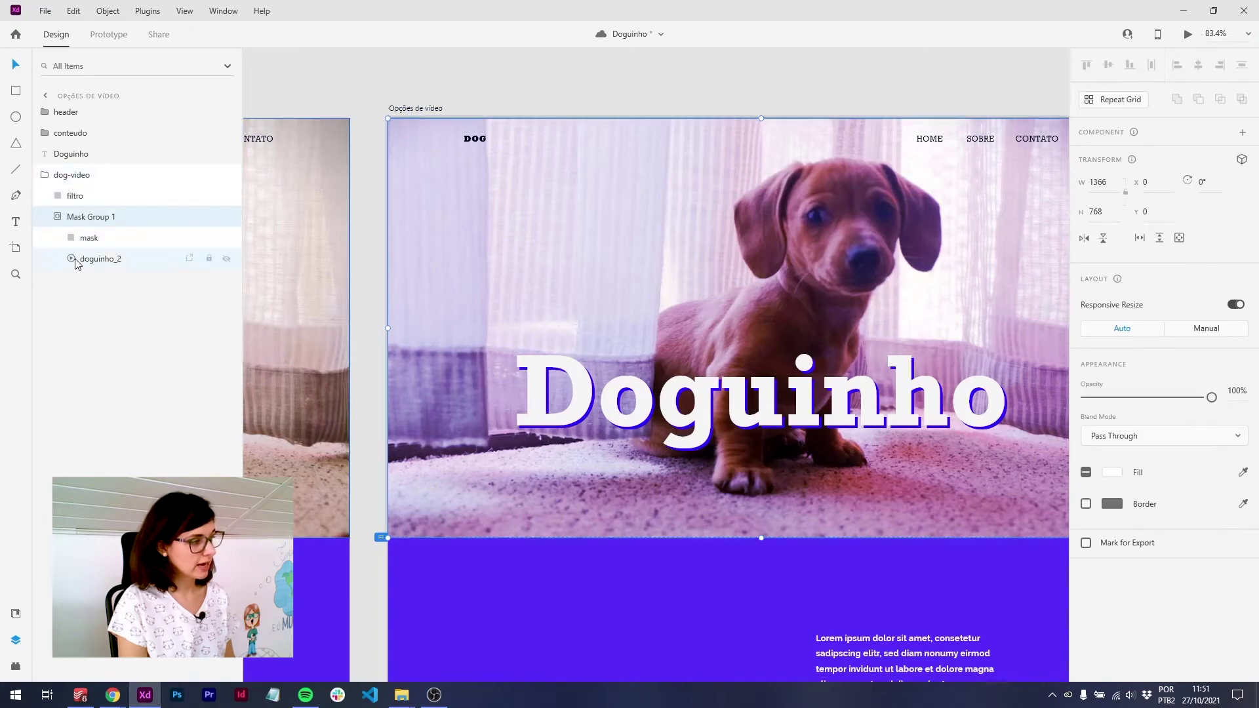
click(71, 259)
click(1147, 387)
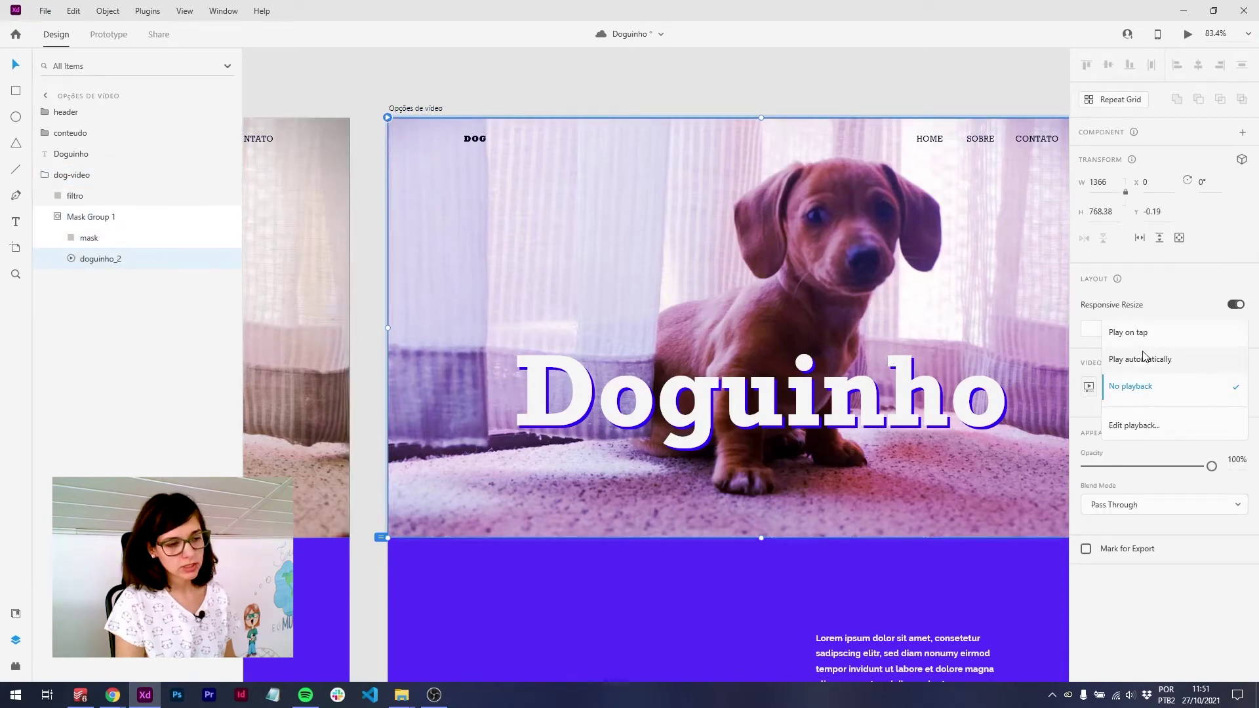
click(1134, 360)
Preview the Opções de vídeo artboard and scroll through to the Doguinhos são top. section
click(394, 109)
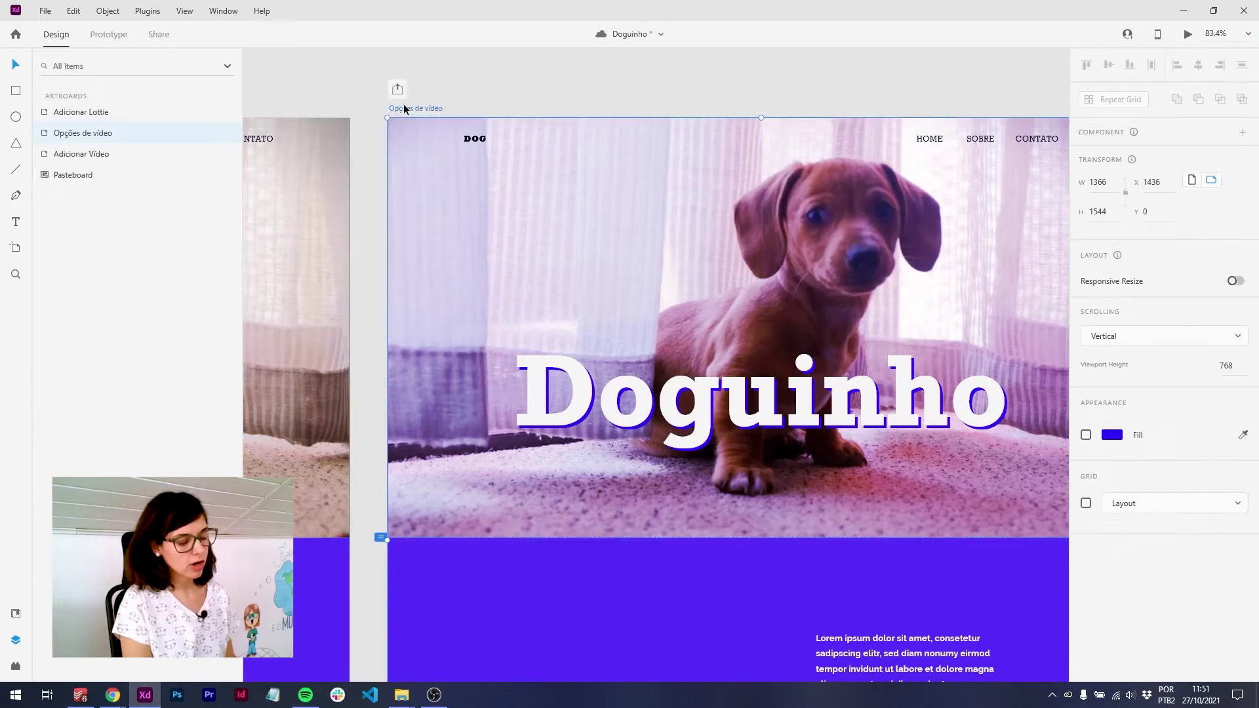
key(ctrl+Return)
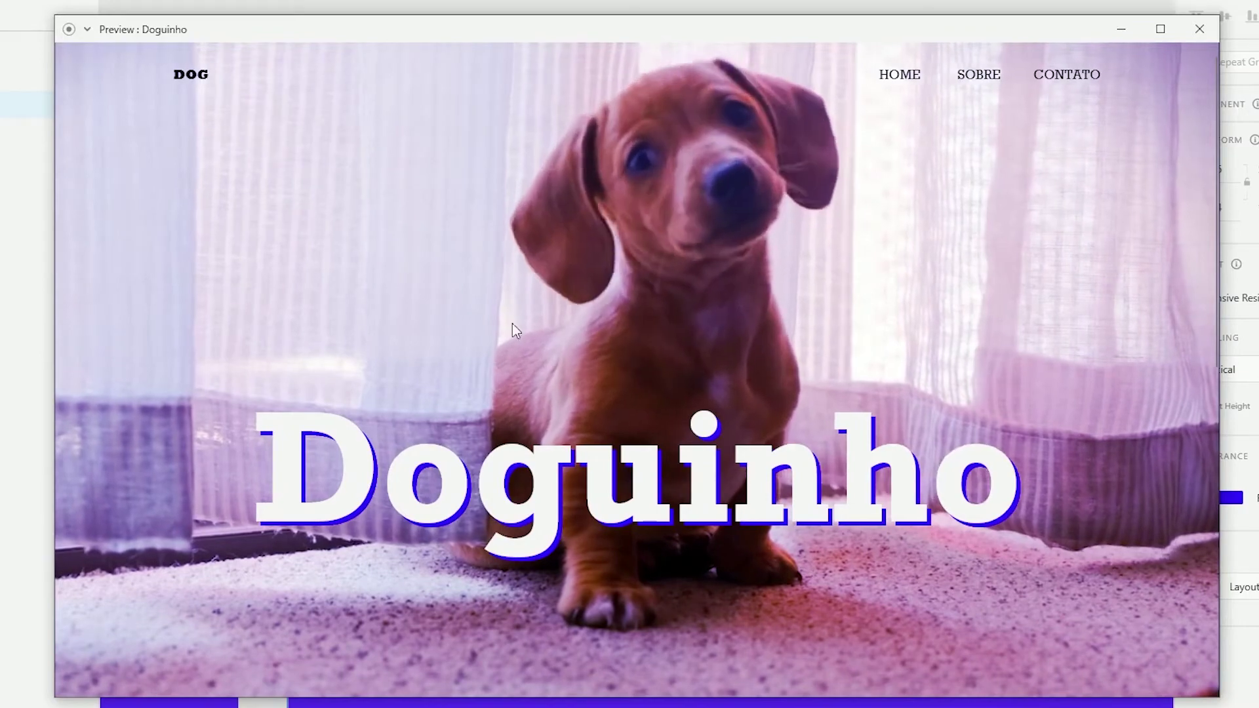
scroll(512, 324, down, 3)
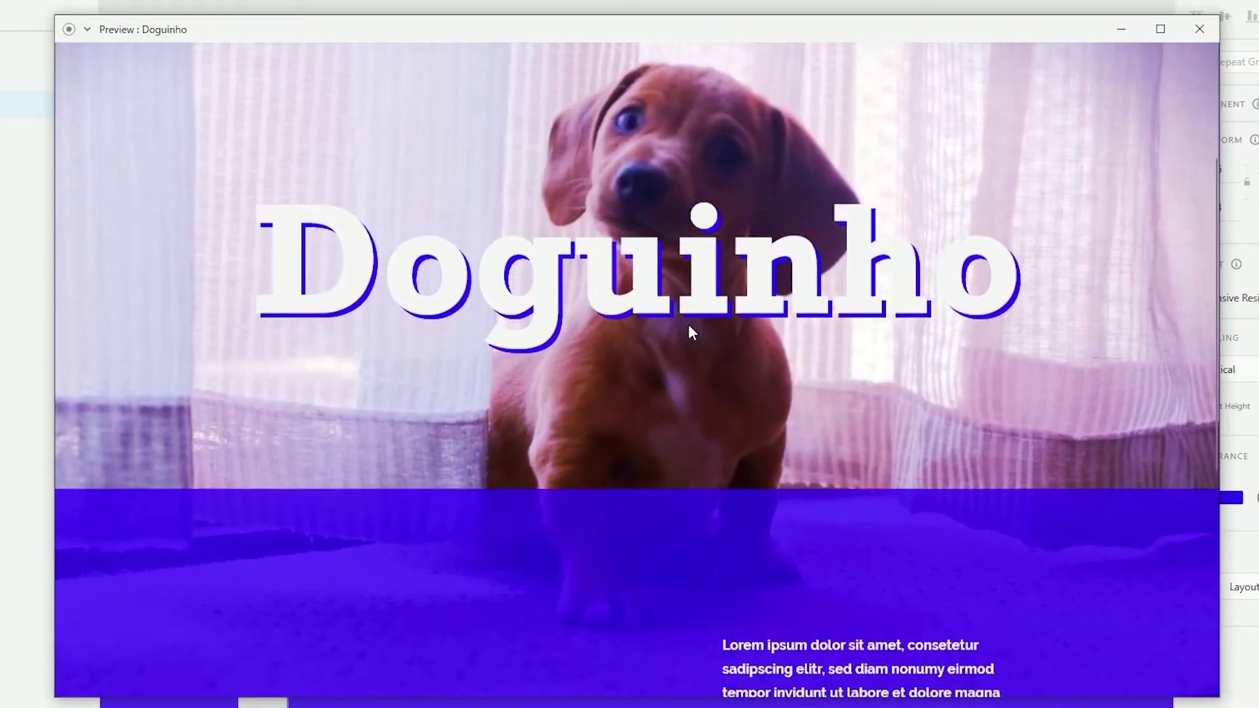
scroll(687, 323, down, 3)
scroll(687, 324, down, 3)
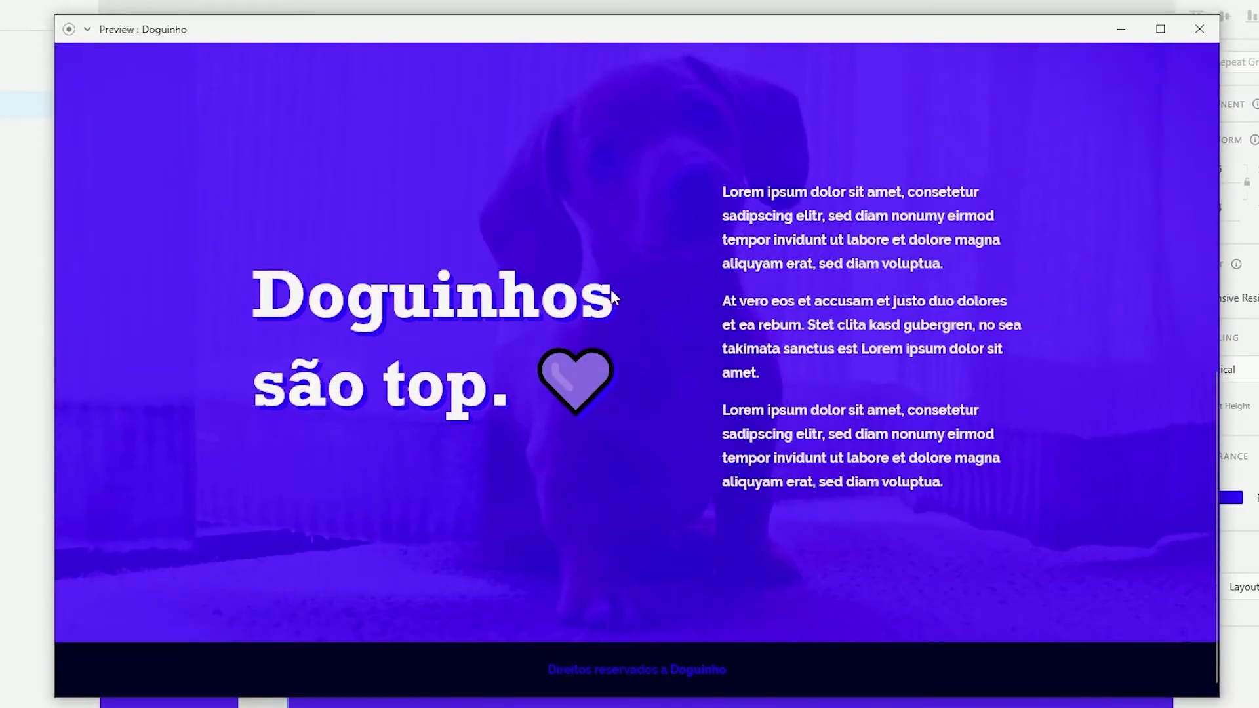
scroll(541, 179, up, 5)
scroll(542, 179, up, 3)
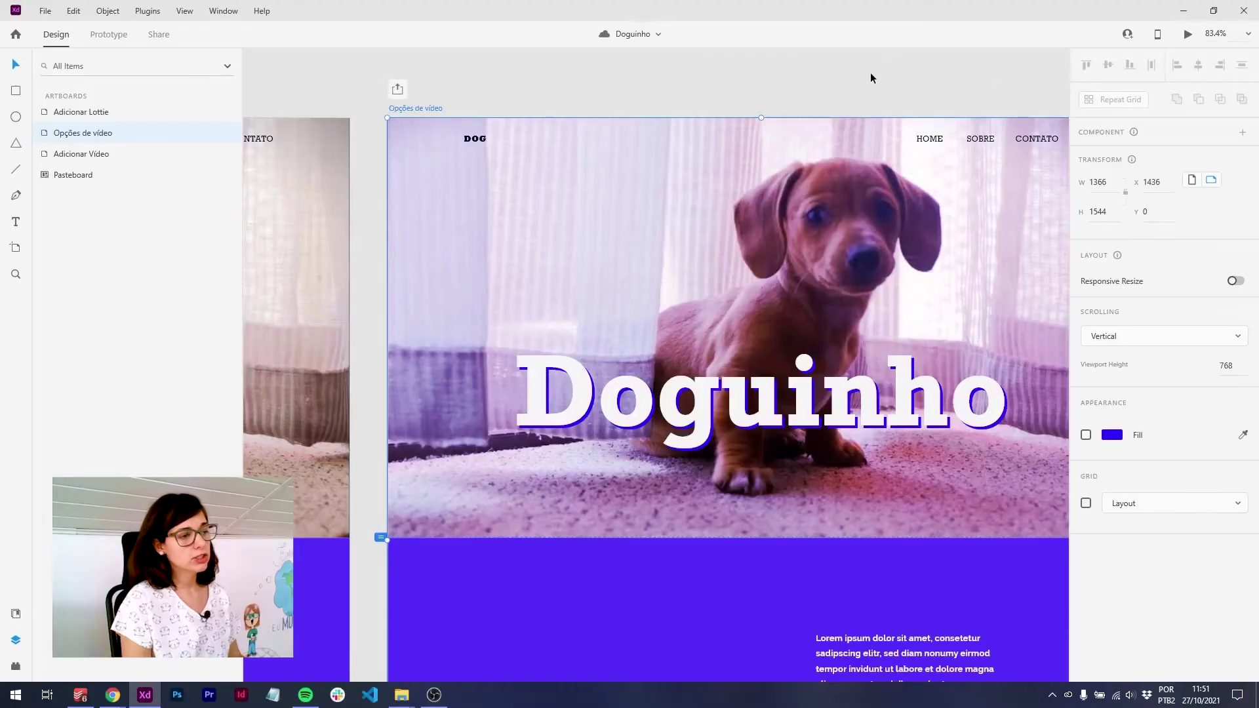
Review doguinho_2's prototype interaction: 0 s Time trigger with Video Playback set to Play
click(630, 326)
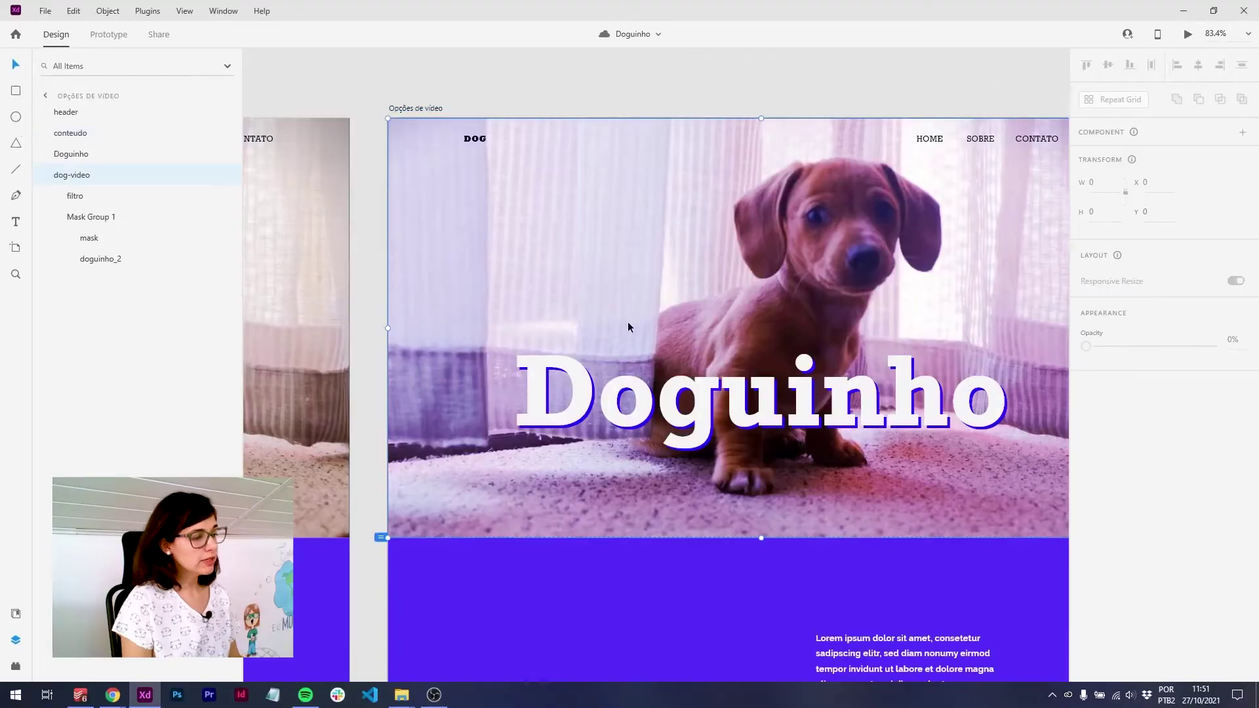
click(98, 259)
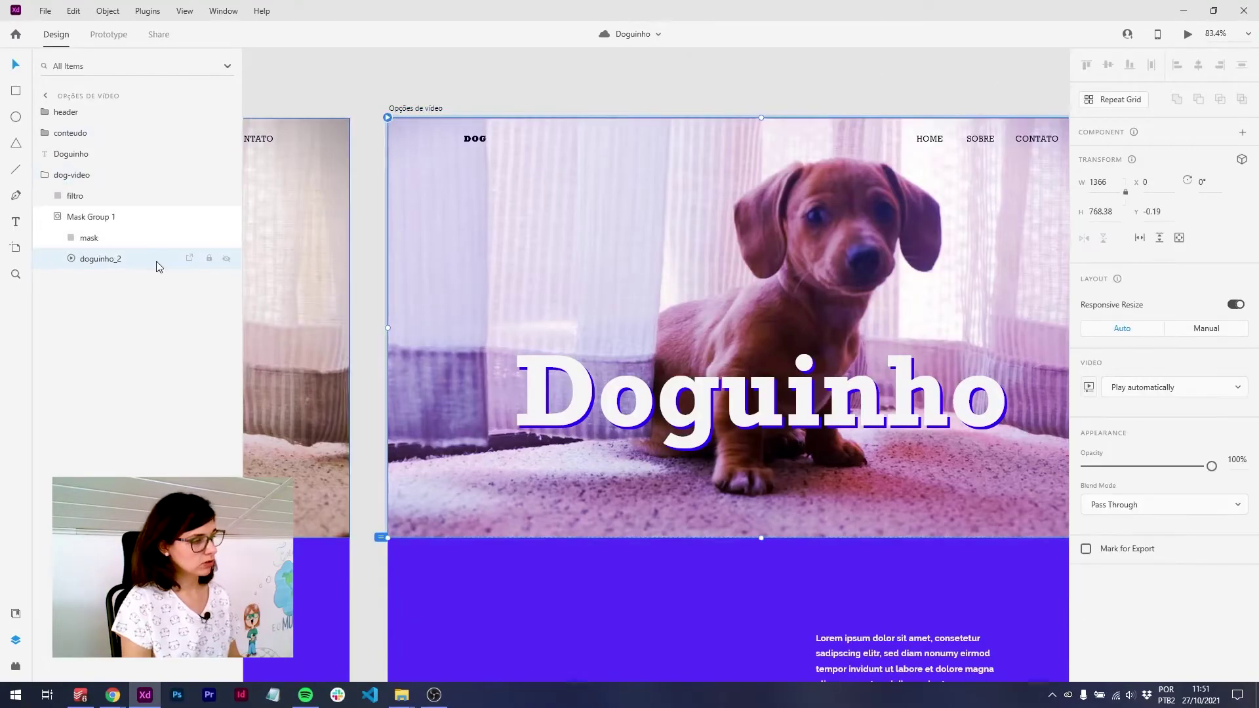
click(110, 35)
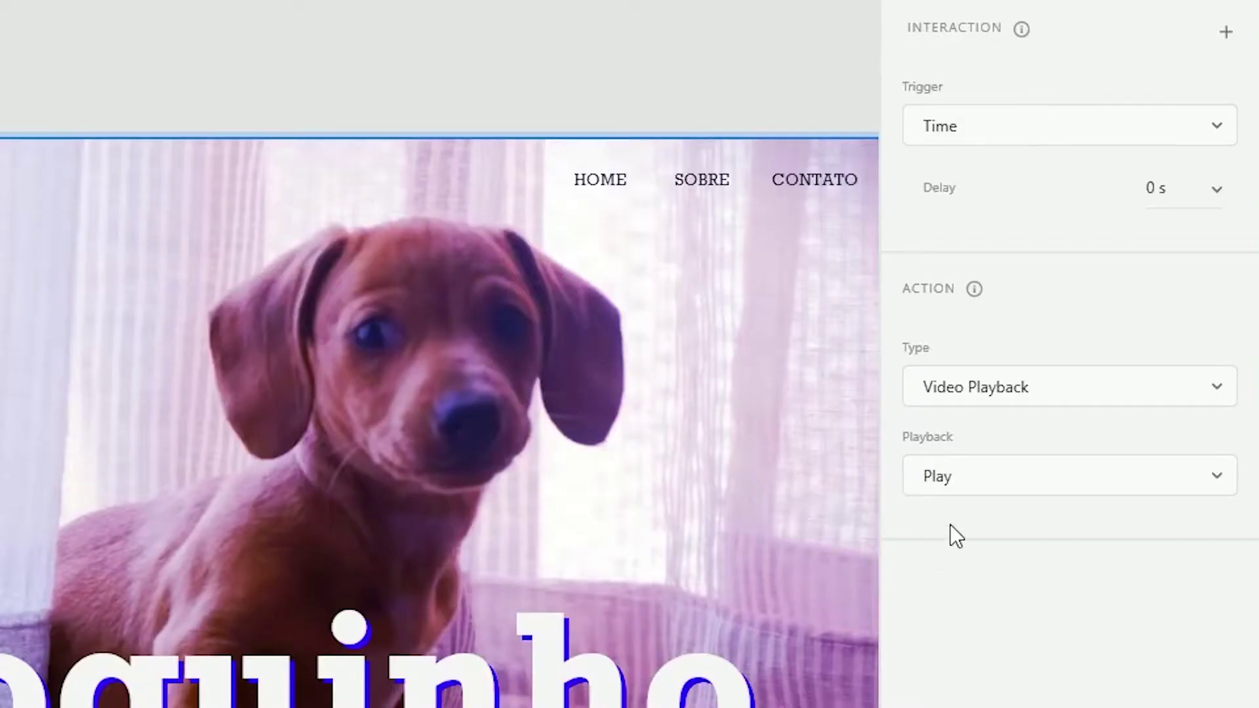
click(1003, 485)
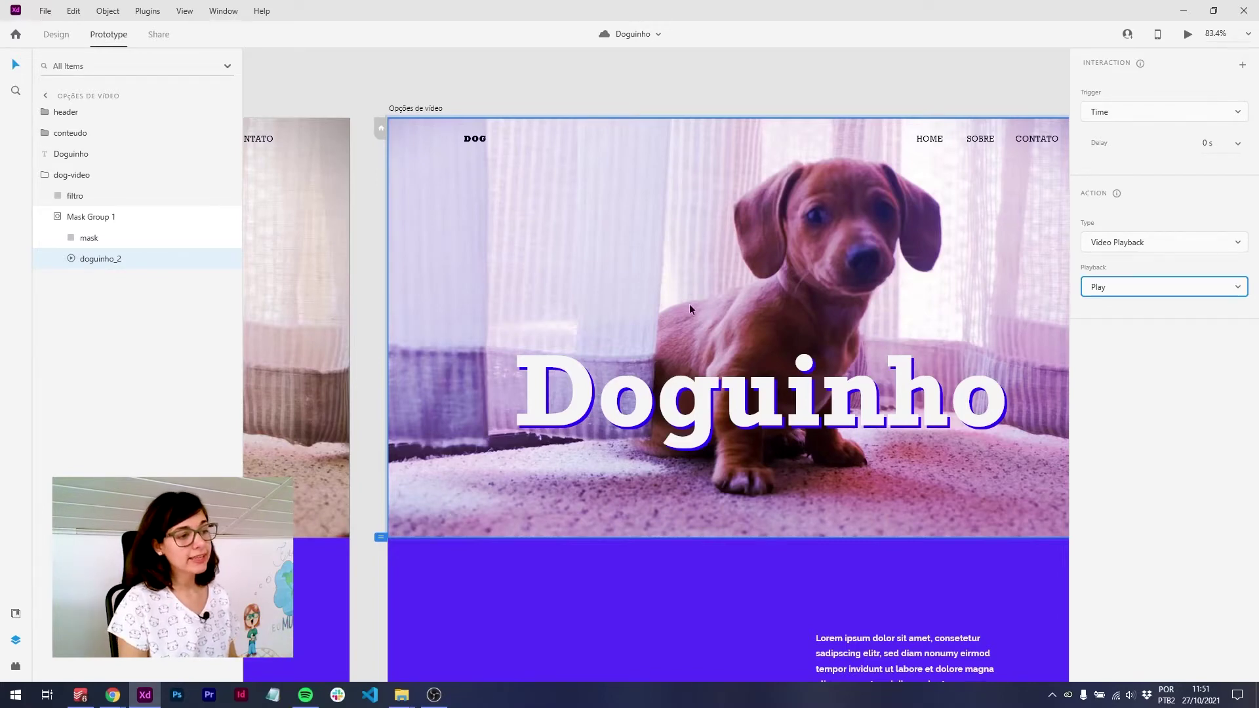
click(1165, 111)
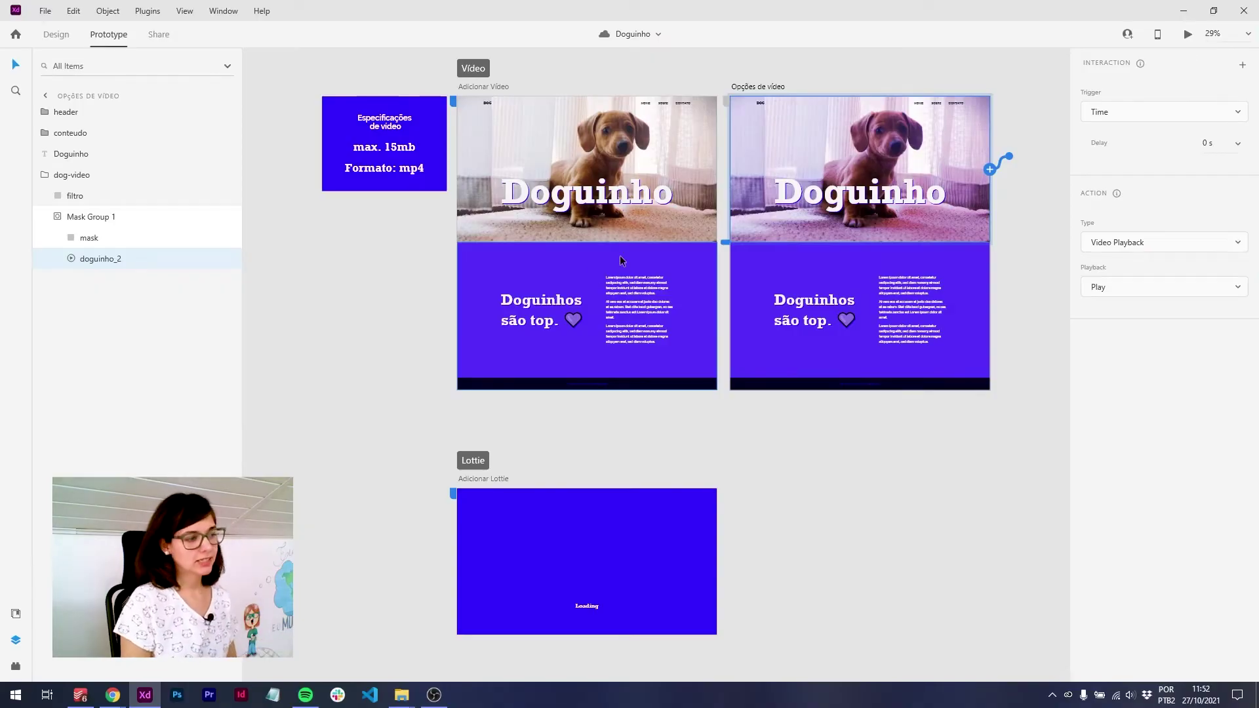
Zoom to the Adicionar Lottie artboard, then switch to LottieFiles in Chrome
click(497, 479)
key(ctrl+3)
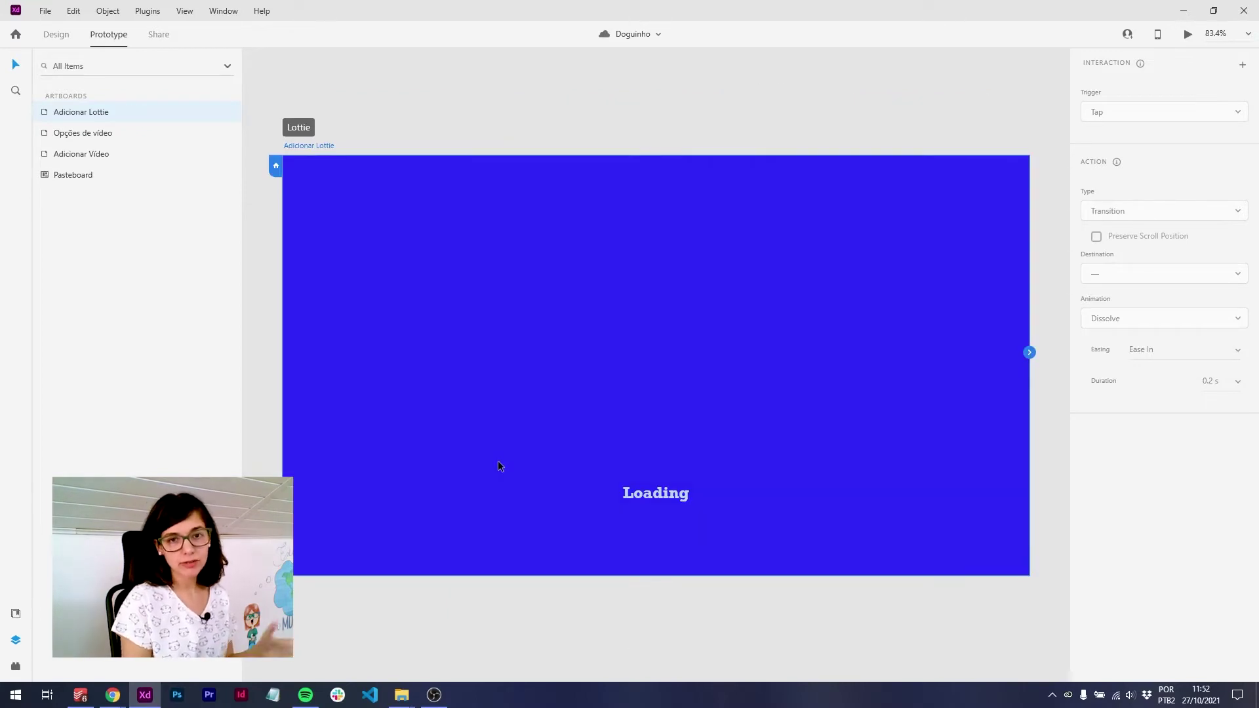
click(113, 694)
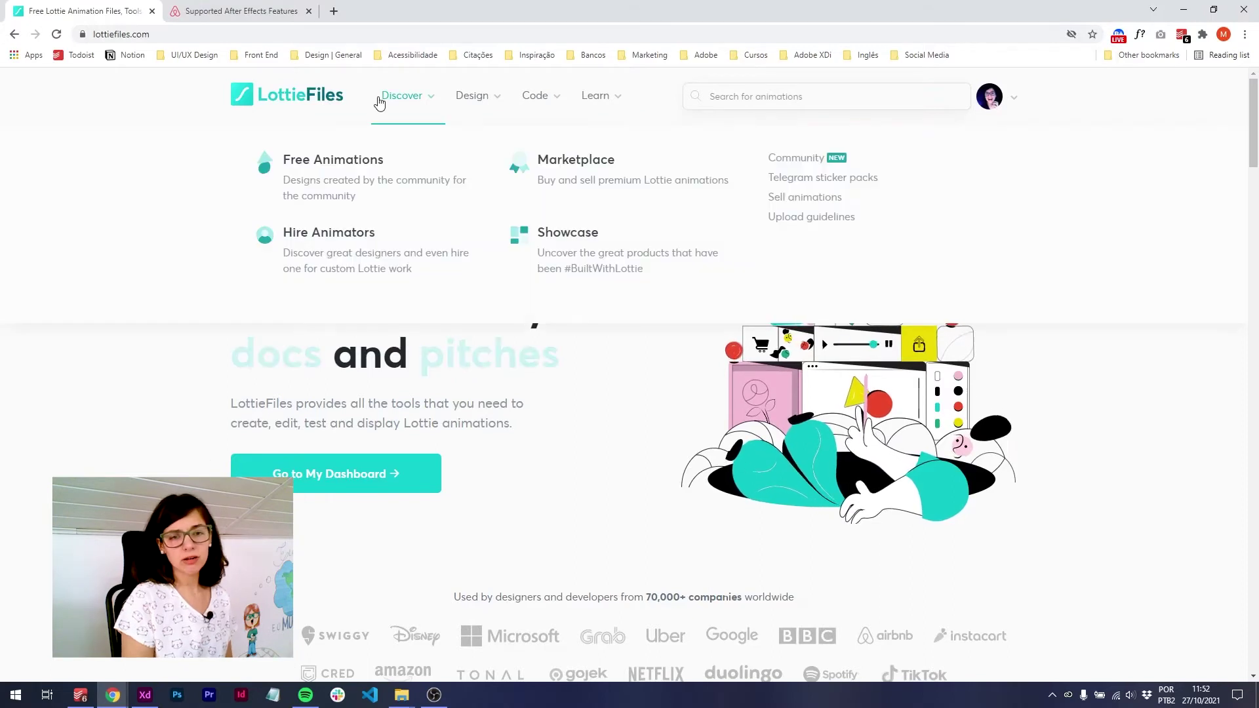
mouse_move(403, 96)
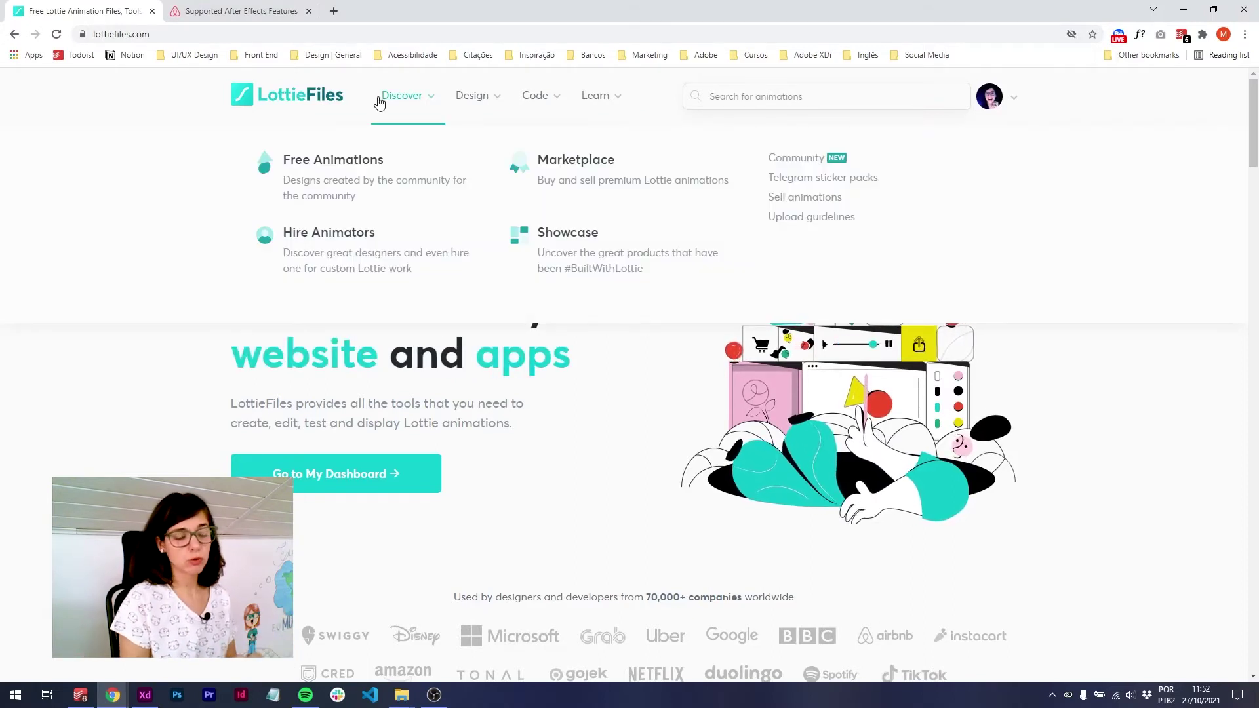
Browse the free animations gallery, then search LottieFiles for 'dog'
click(299, 168)
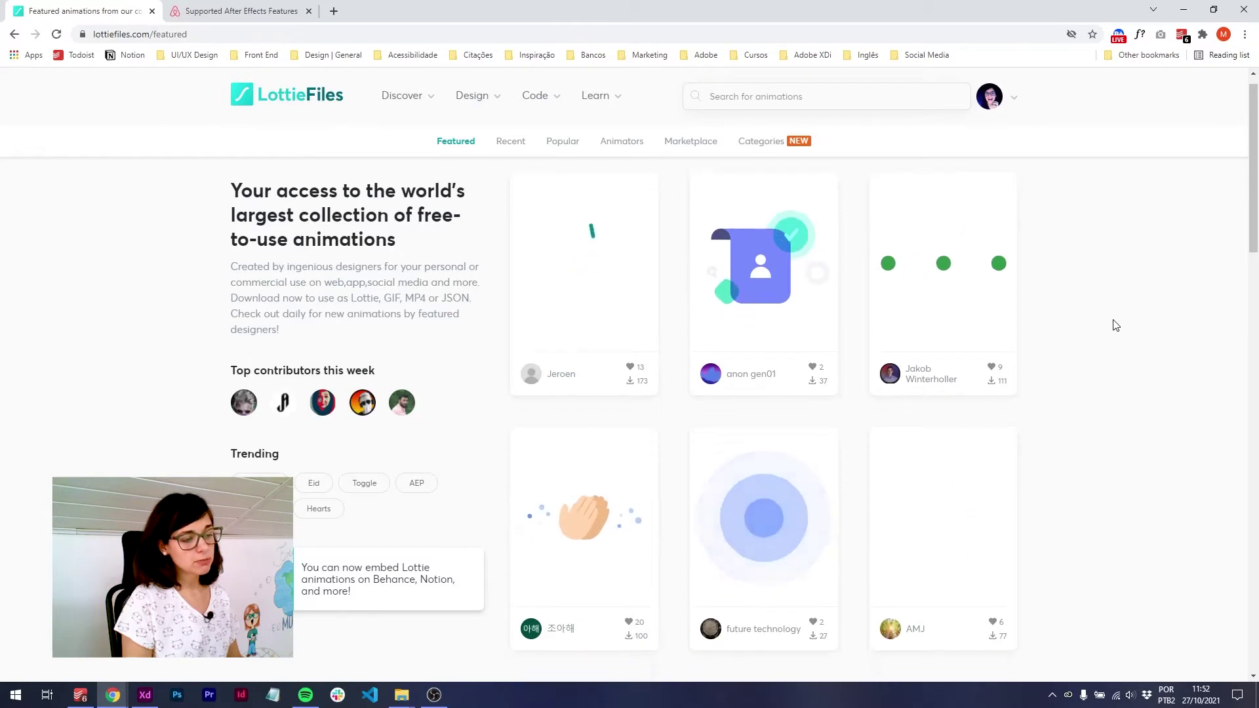
scroll(1112, 326, down, 2)
scroll(823, 340, down, 2)
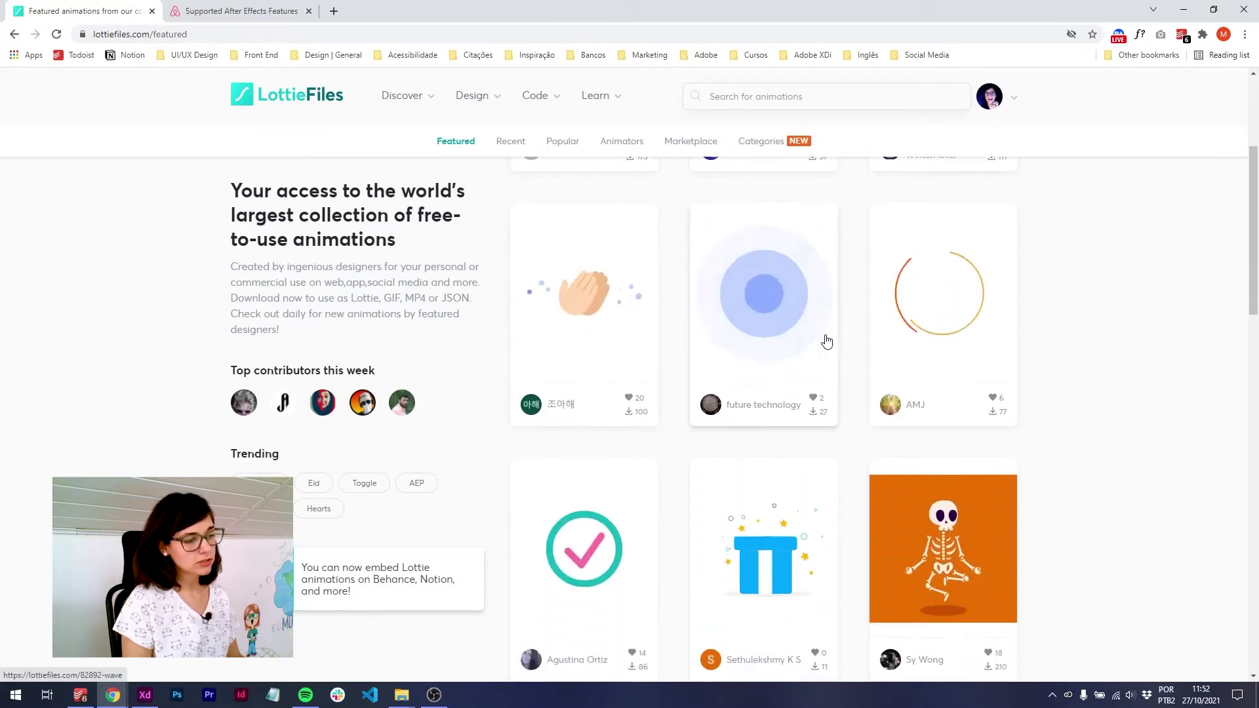
scroll(819, 282, down, 1)
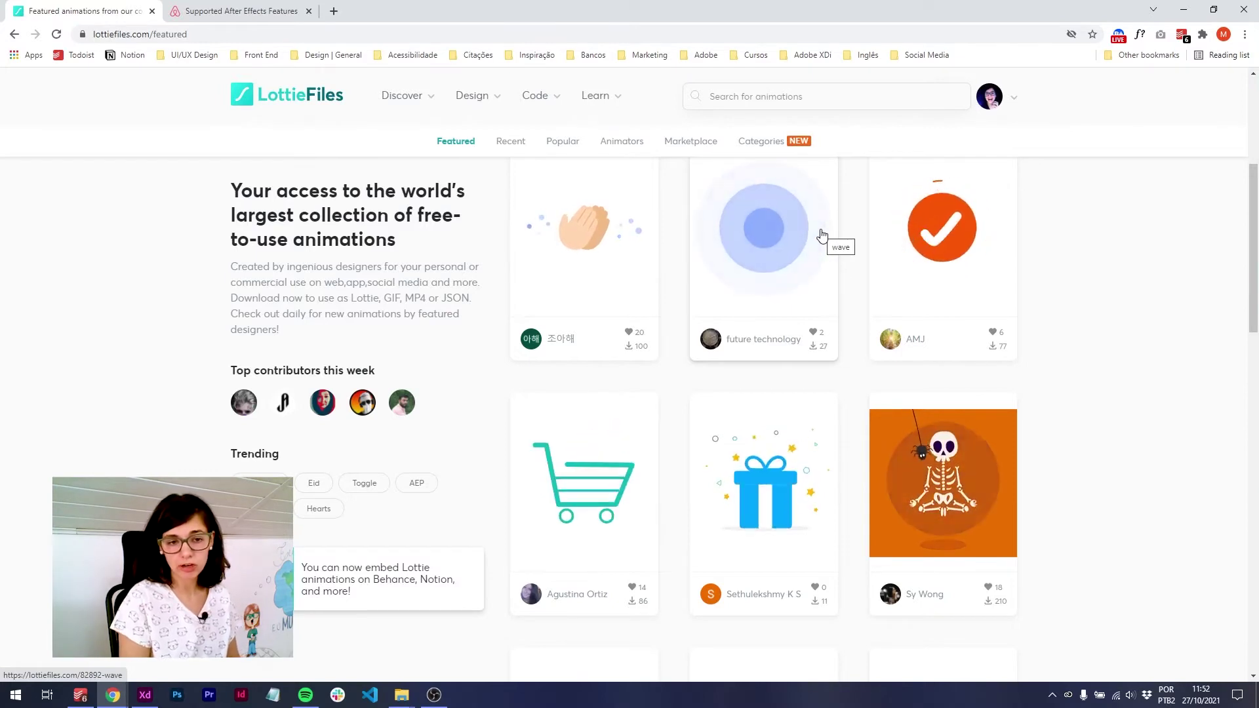
scroll(931, 387, down, 1)
scroll(931, 387, down, 4)
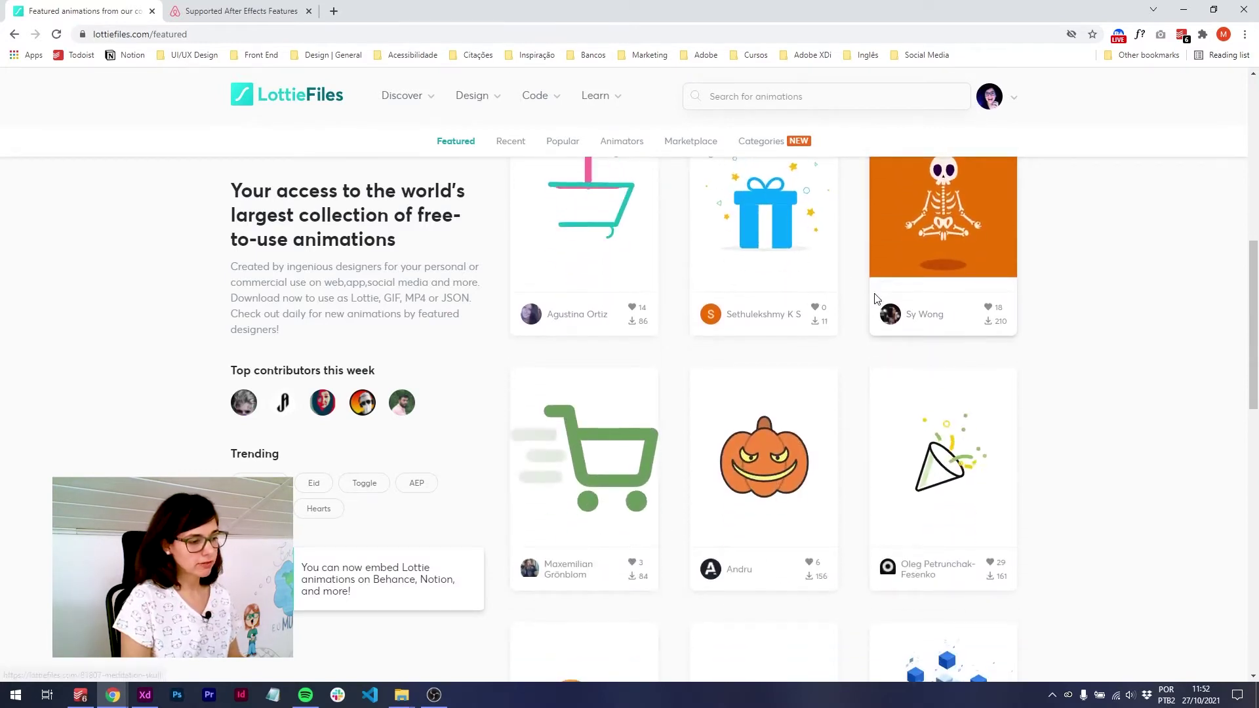
scroll(872, 292, down, 1)
click(738, 96)
text(dog)
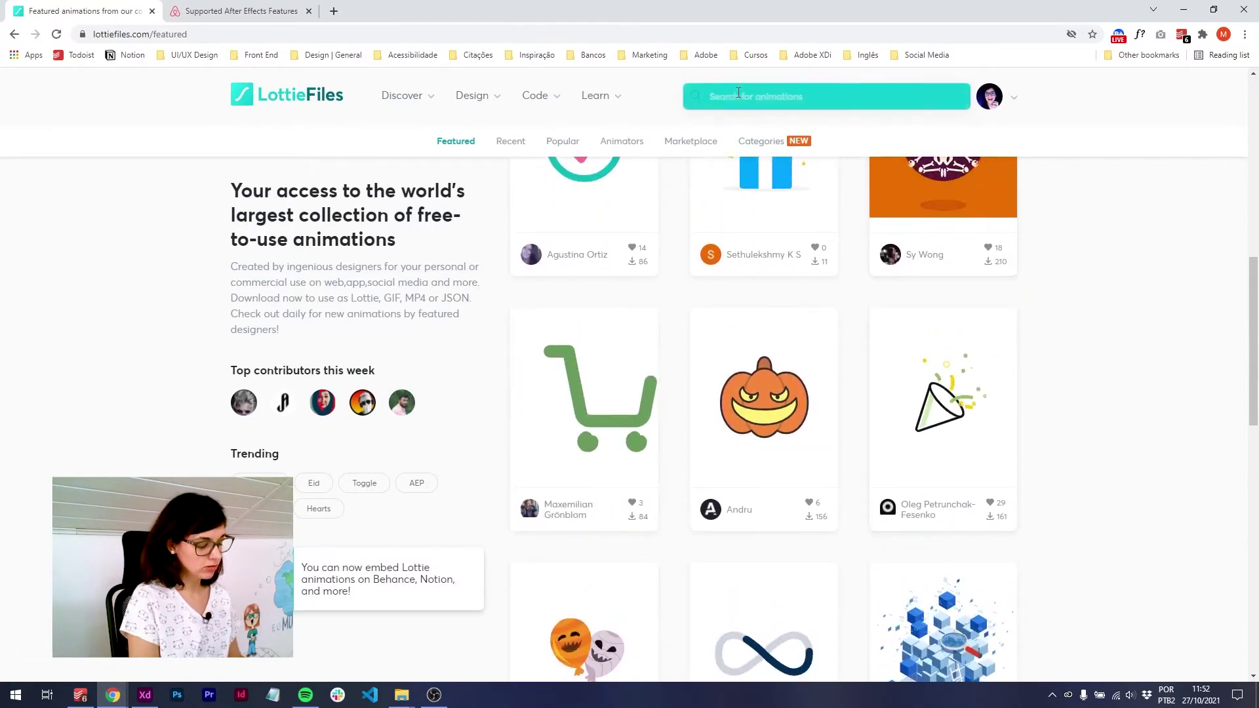
key(Return)
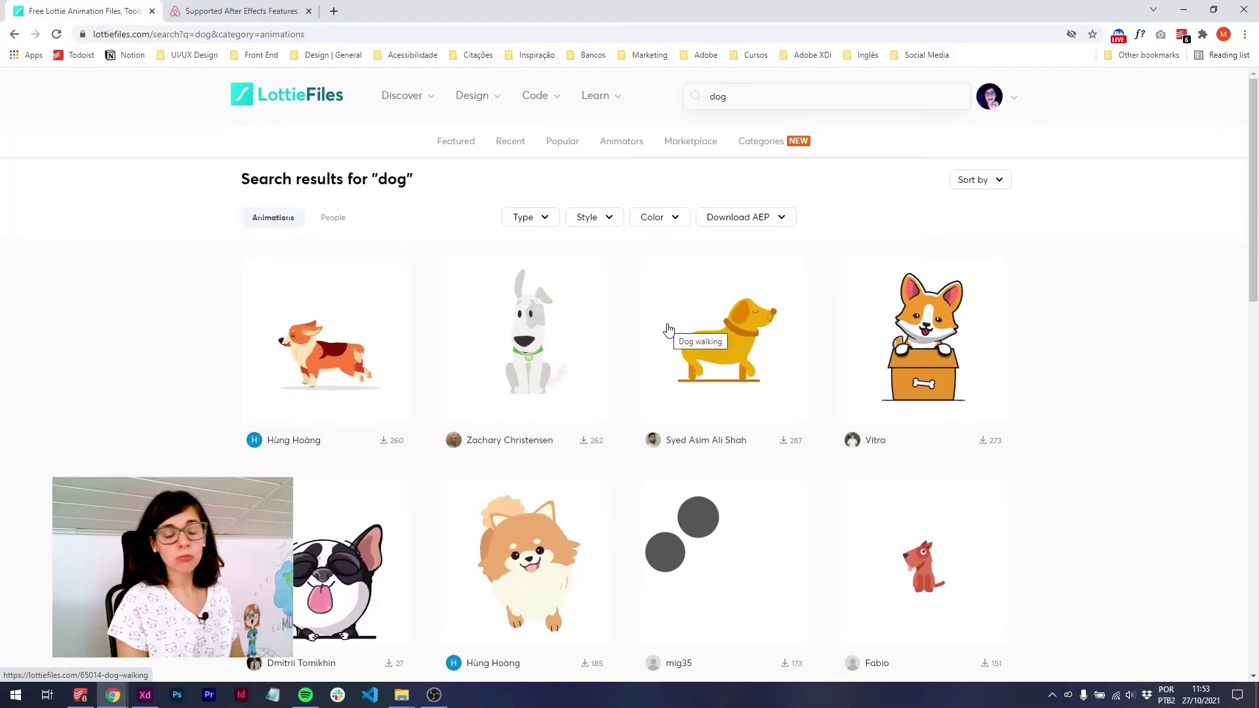
Download the Corgi running animation as Lottie JSON (25293-corgi-running.json) and reveal it in Downloads
click(344, 375)
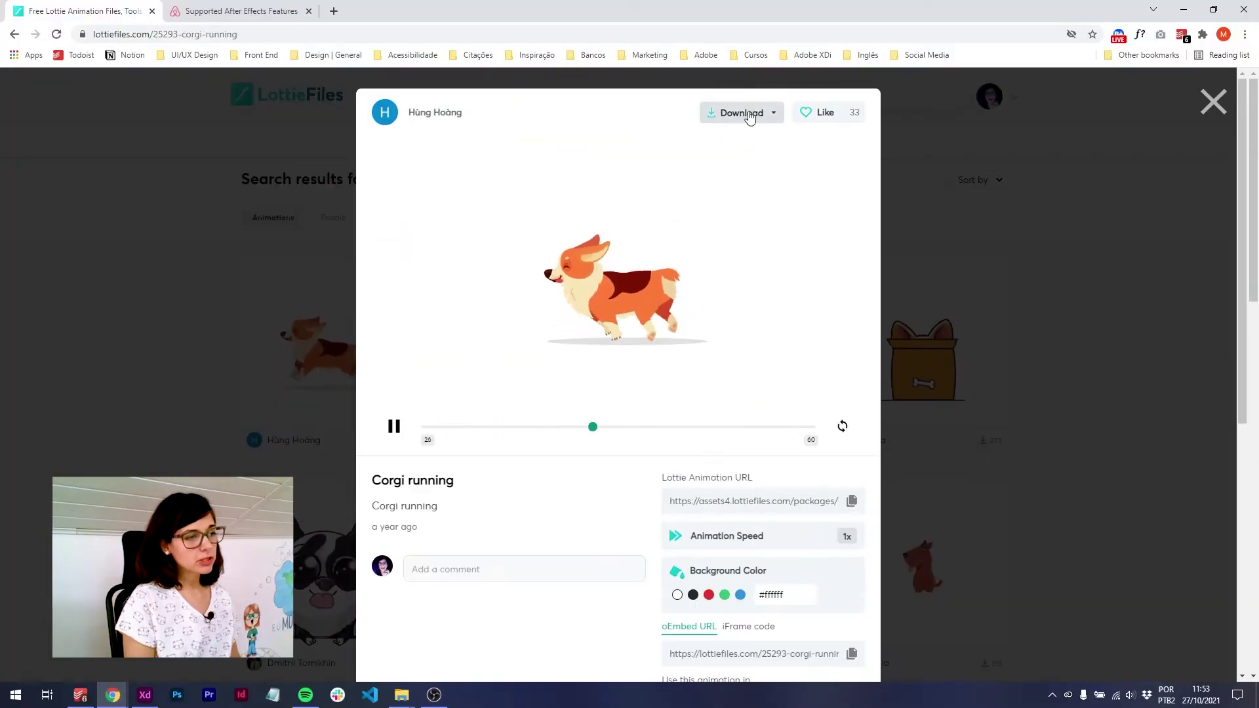
click(751, 118)
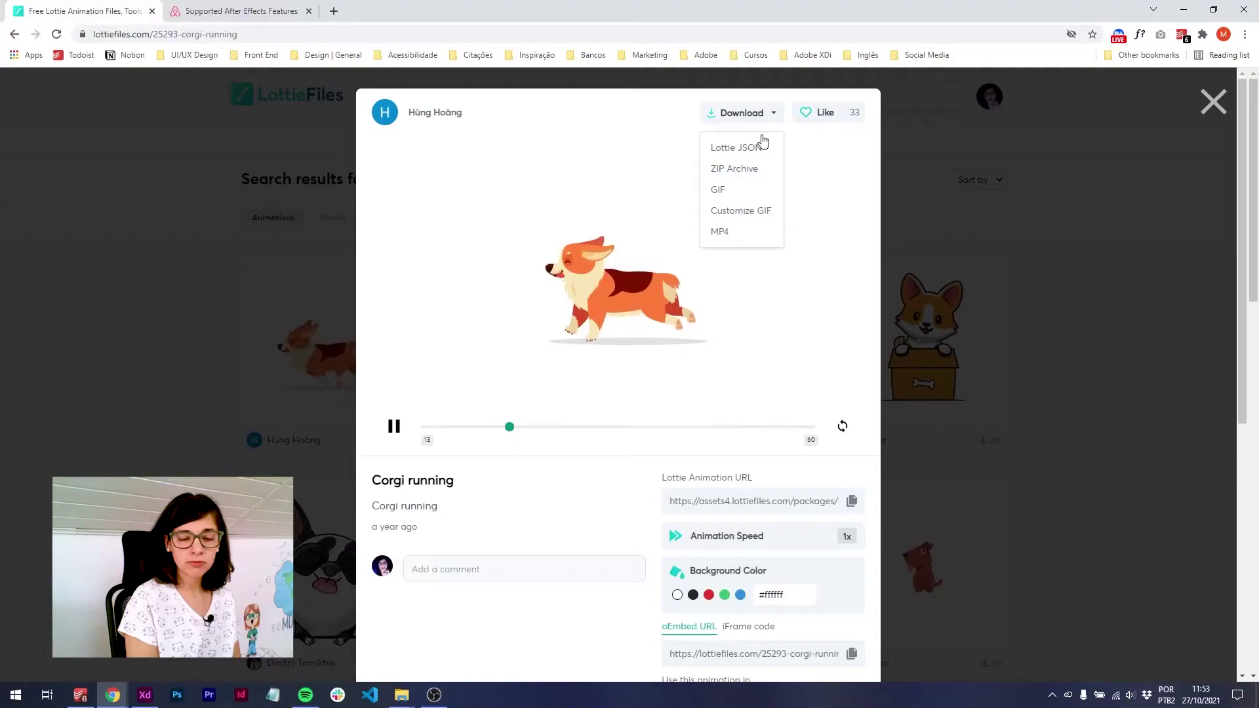
click(735, 156)
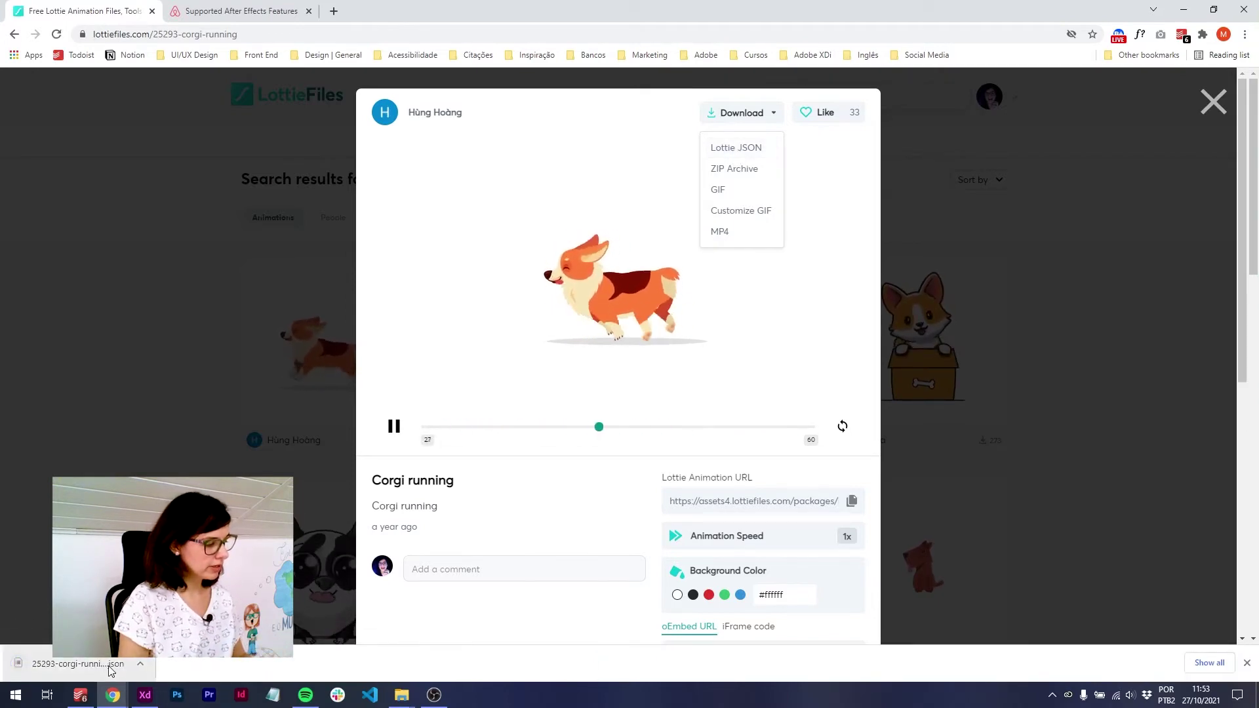
click(140, 663)
click(170, 623)
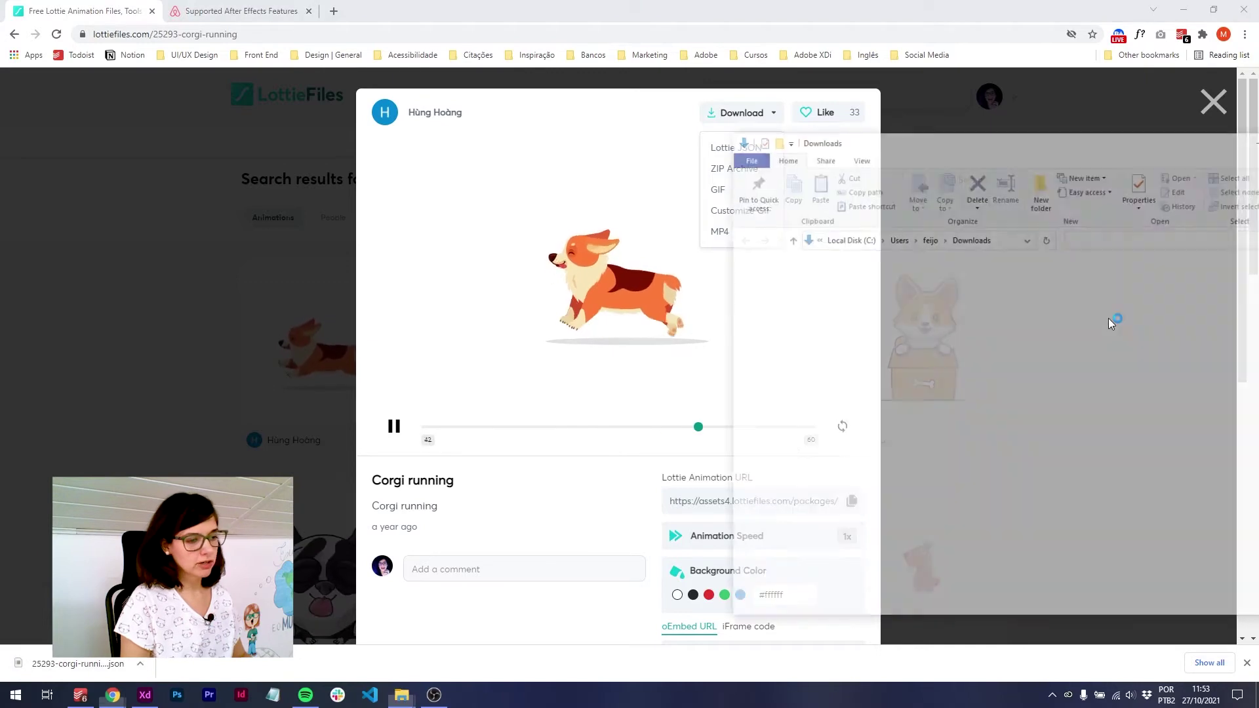
drag(1056, 142, 568, 125)
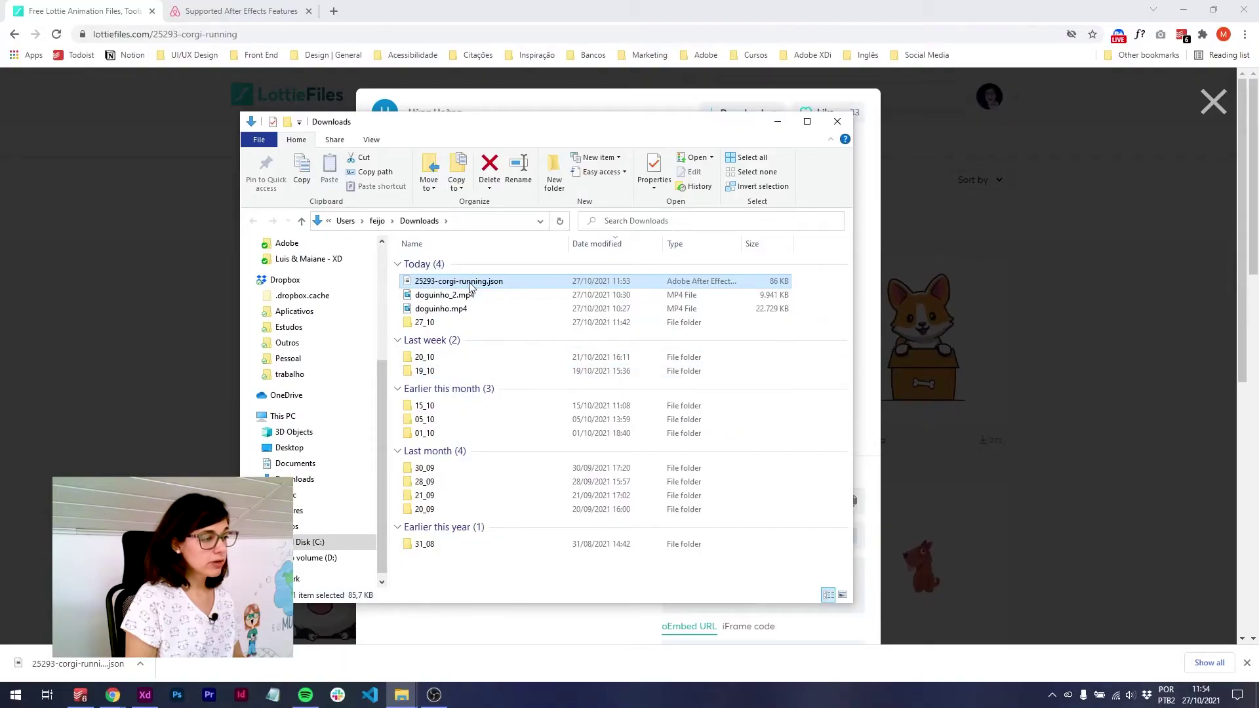
Drag 25293-corgi-running.json from Downloads onto the Adicionar Lottie artboard in XD's Design mode
click(144, 695)
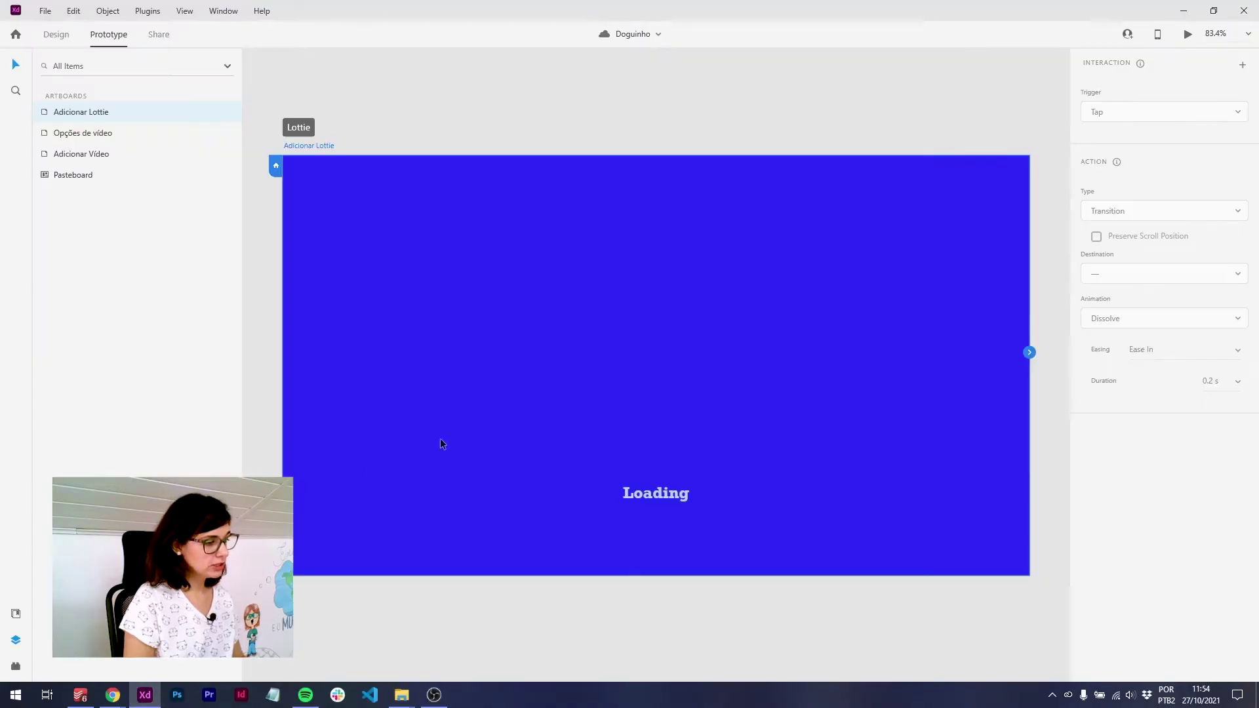
click(51, 37)
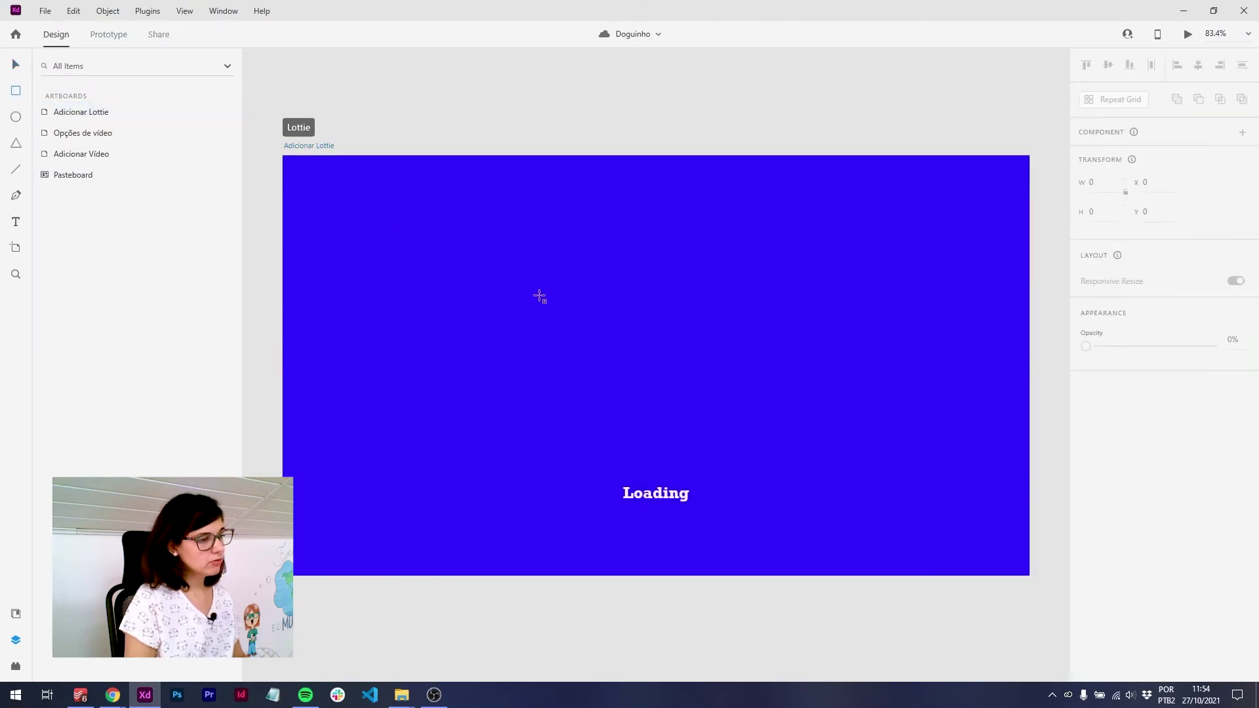
mouse_move(401, 695)
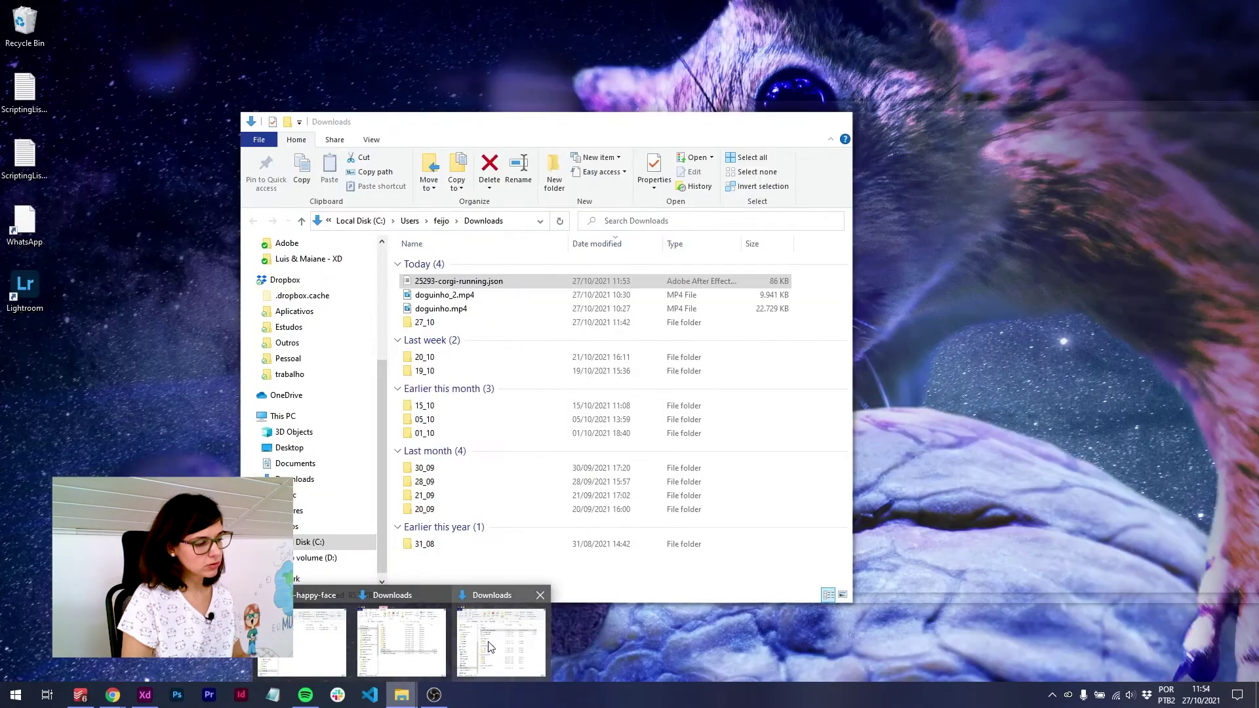
click(484, 637)
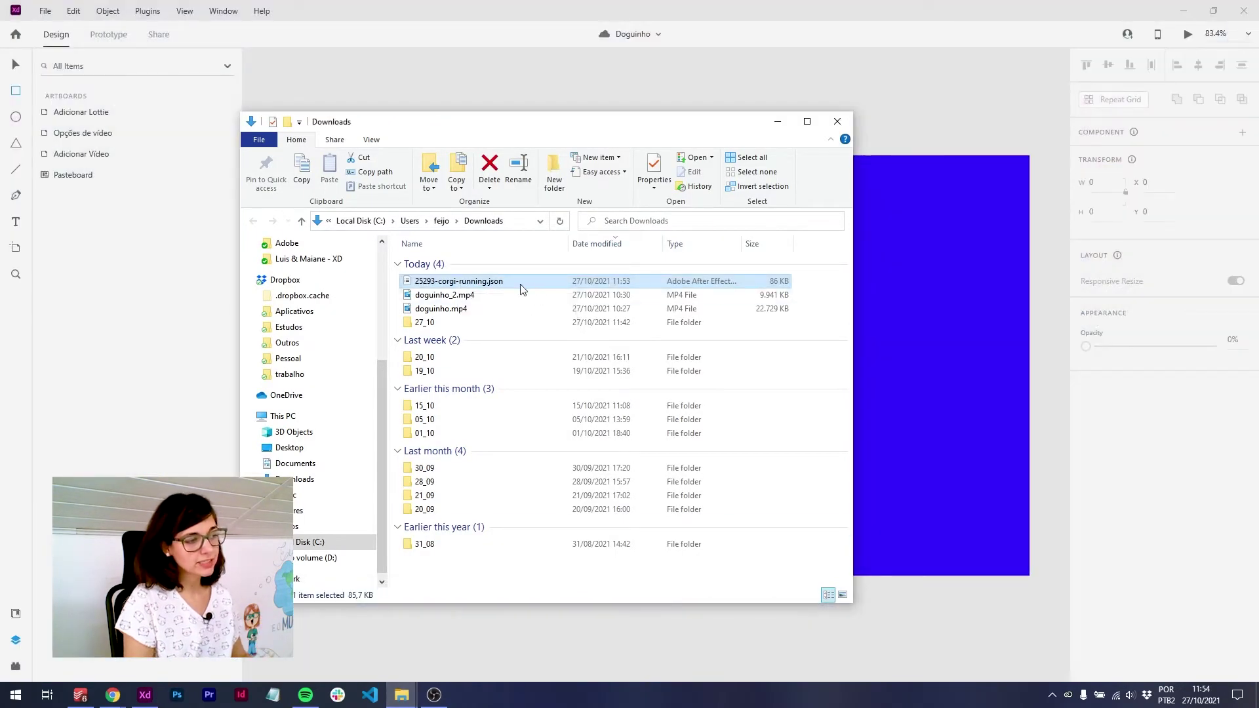
drag(461, 286, 956, 317)
click(769, 127)
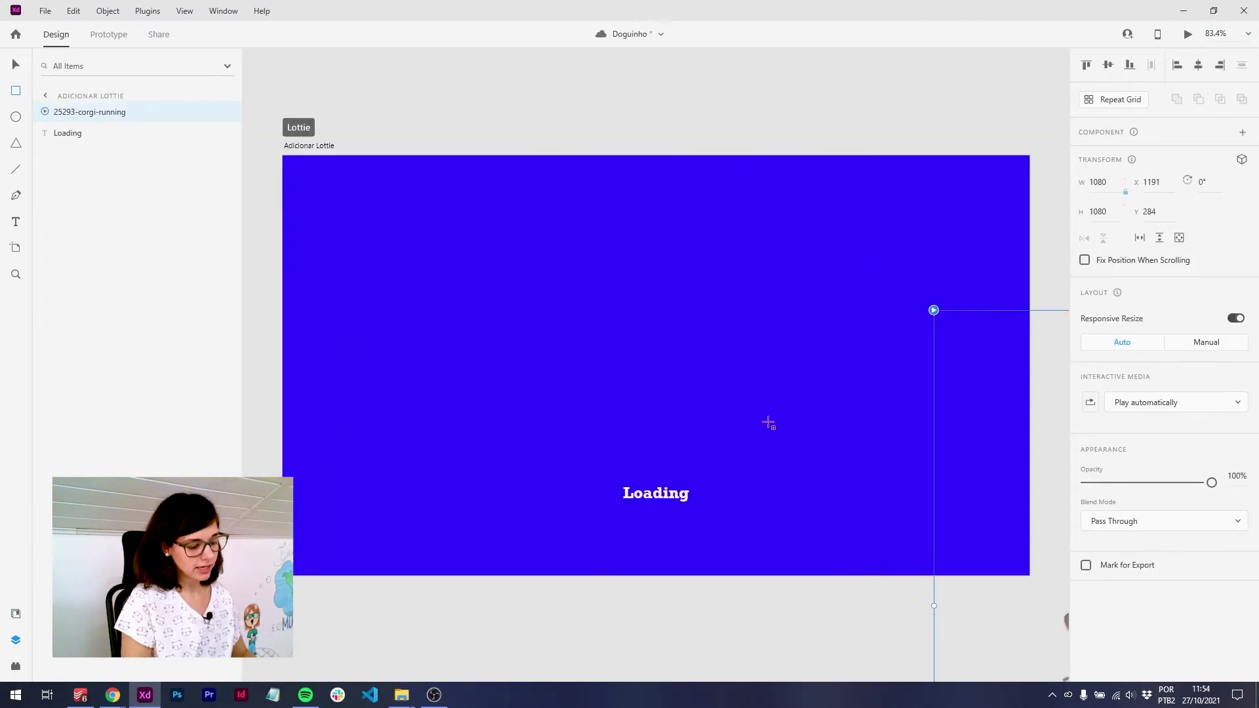
Move the corgi into the blue Loading artboard and shrink it to about 697×698, centred
key(ctrl+minus)
key(ctrl+minus)
key(ctrl+minus)
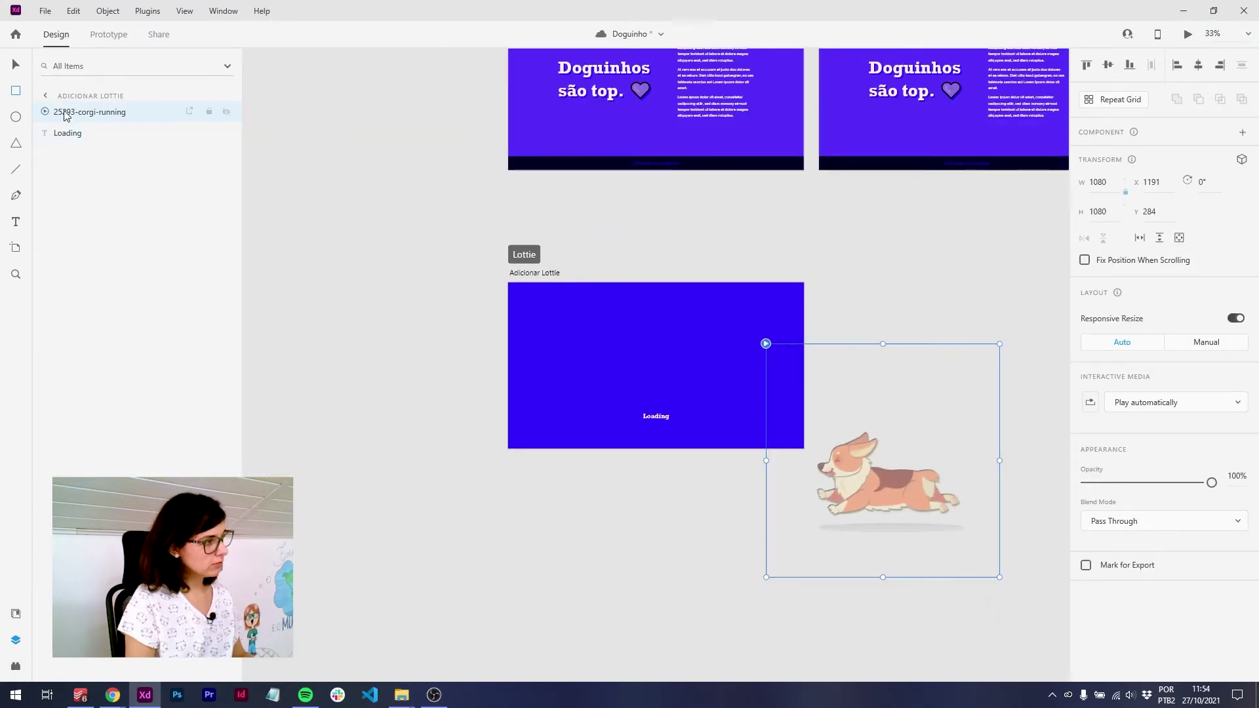
mouse_move(953, 458)
mouse_down()
mouse_move(796, 450)
mouse_move(692, 351)
mouse_up()
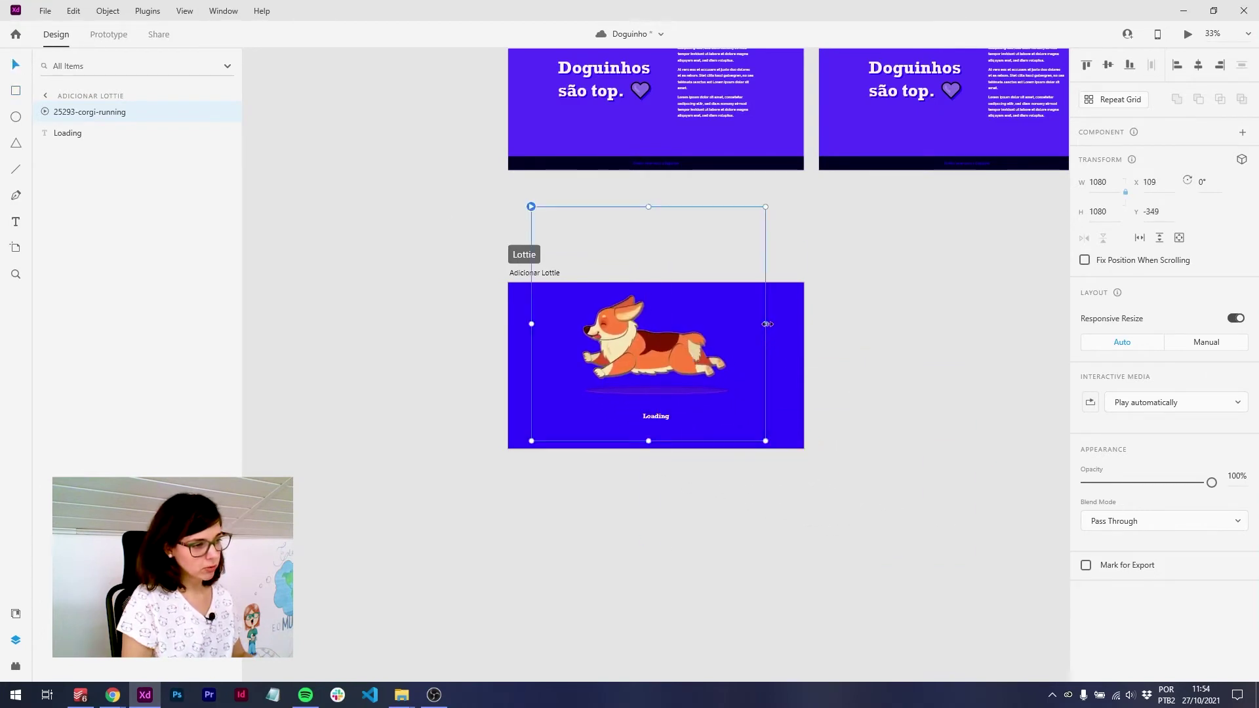
mouse_move(767, 324)
mouse_down()
mouse_move(682, 324)
mouse_move(668, 360)
mouse_up()
key(ctrl+plus)
key(ctrl+plus)
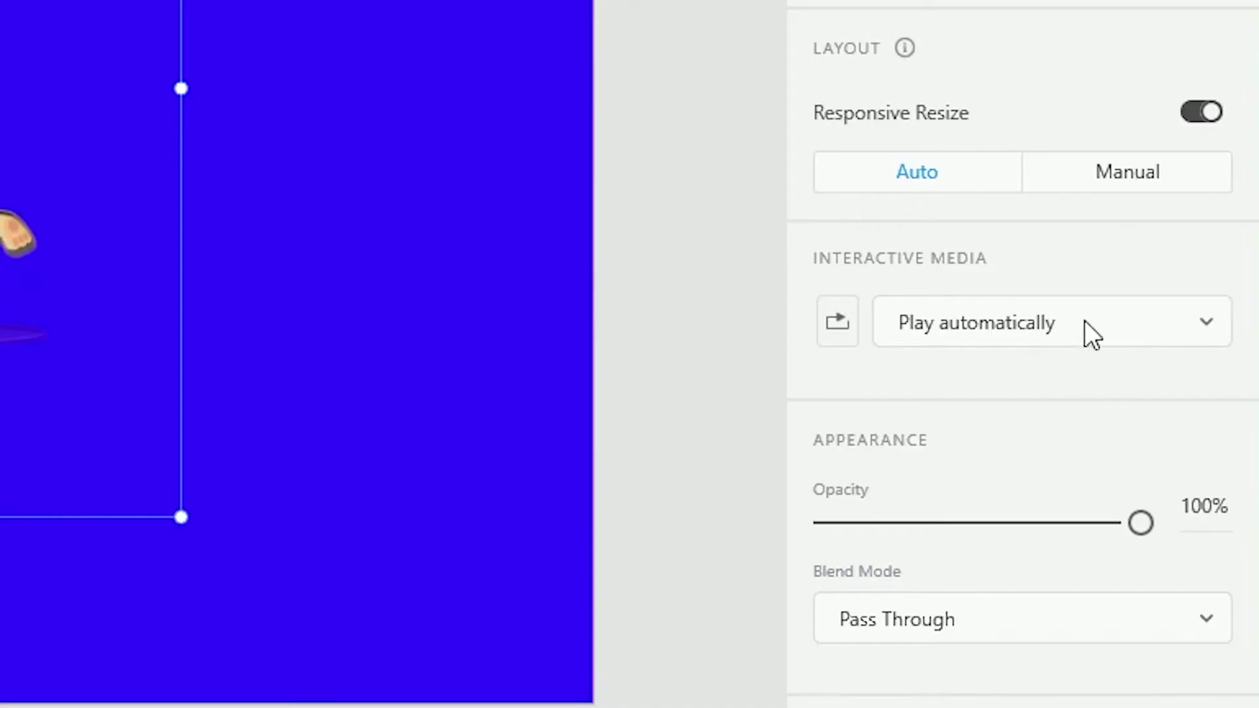
Keep the corgi on Play automatically and enable Loop playback
click(1085, 333)
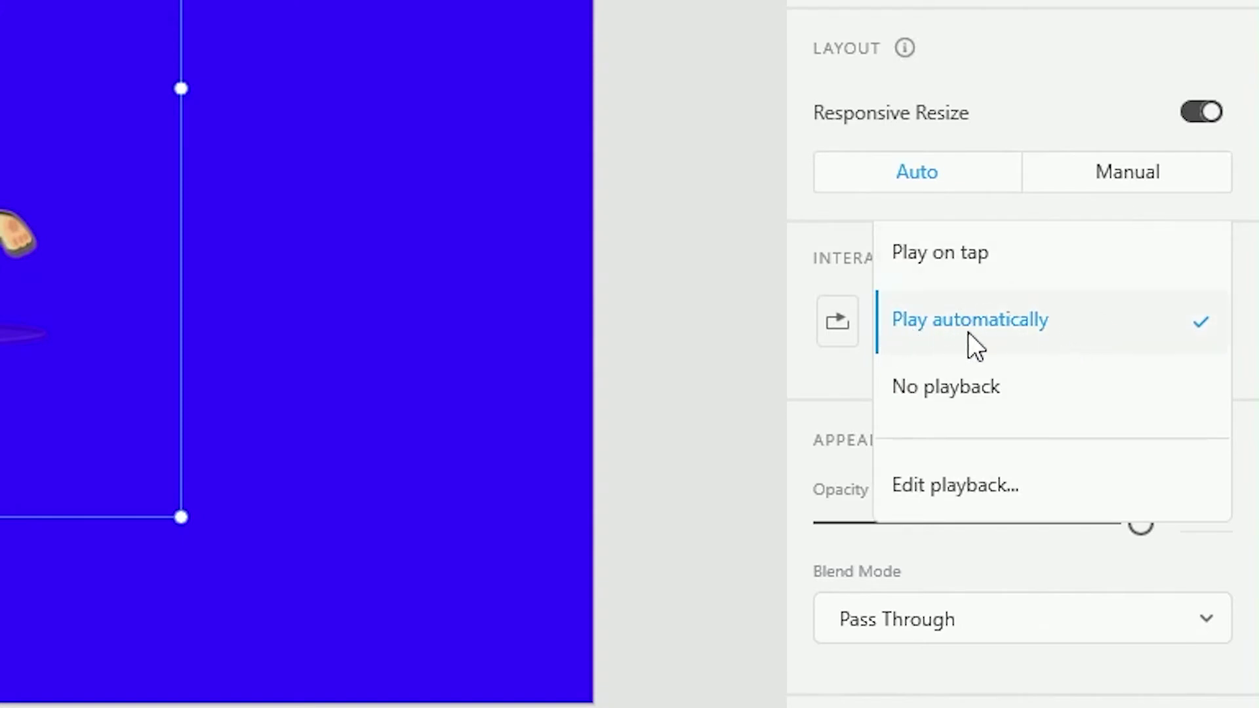
click(789, 388)
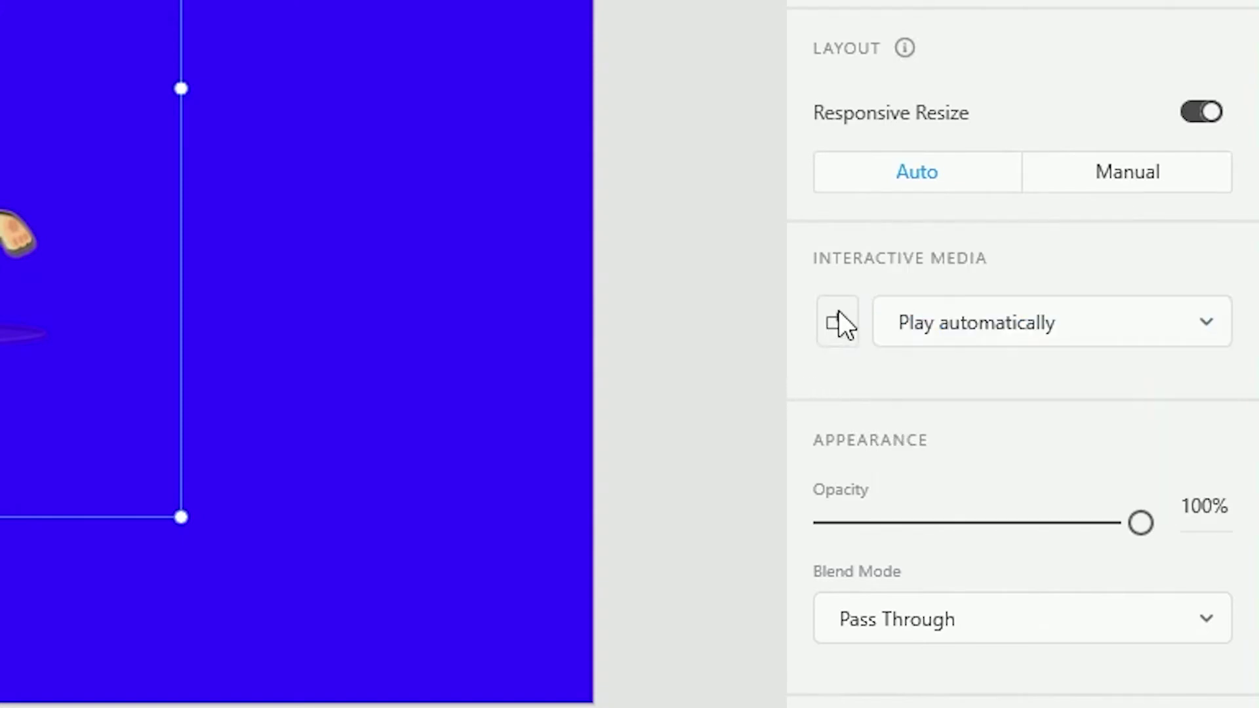
click(841, 325)
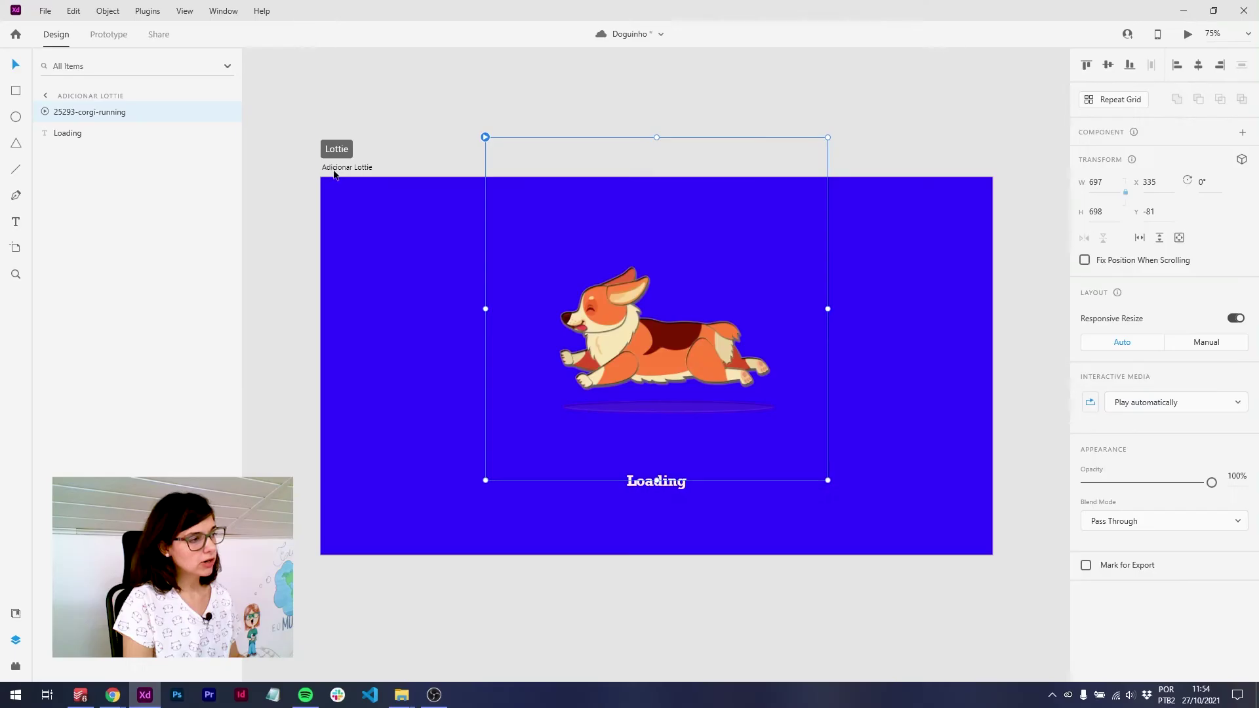
click(335, 161)
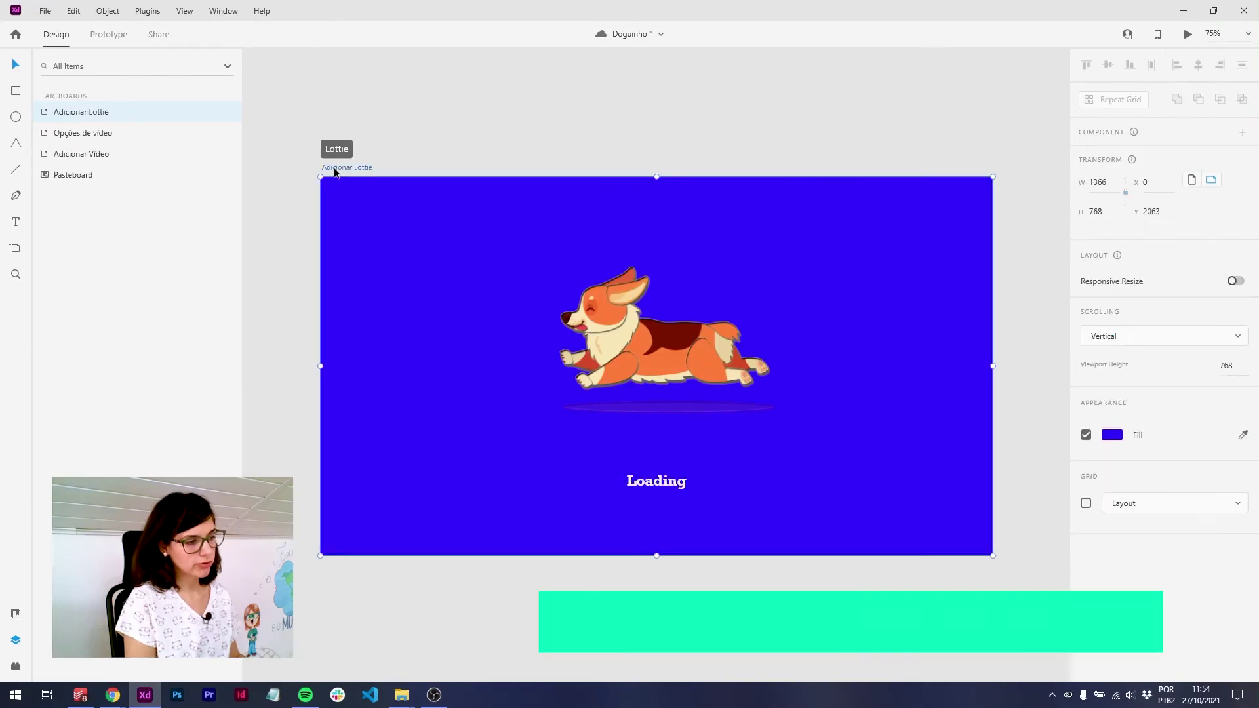
key(ctrl+Return)
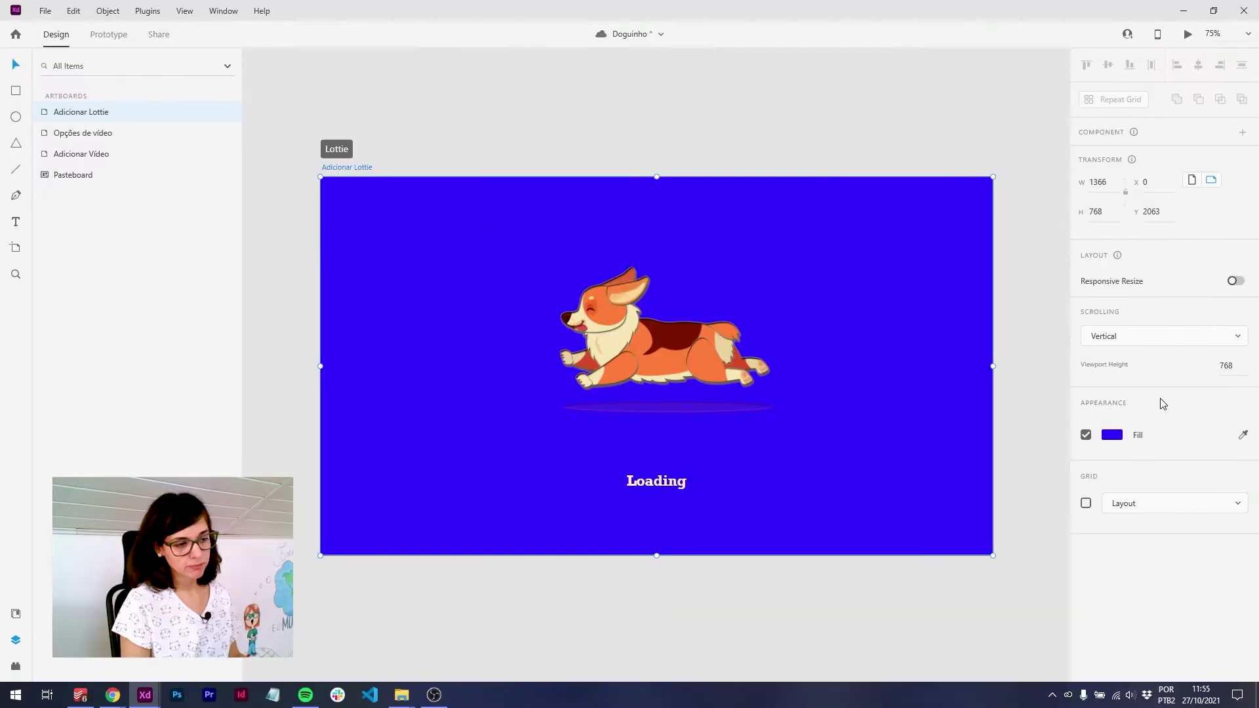
click(613, 341)
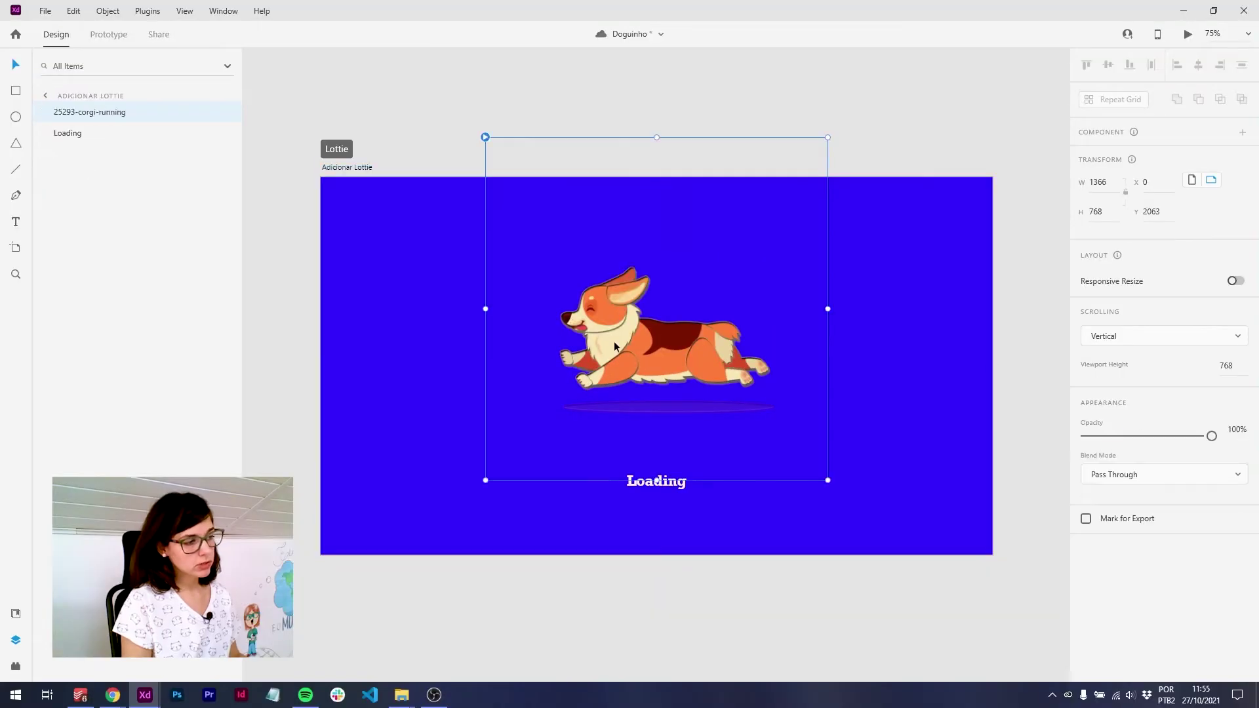
click(347, 168)
key(ctrl+Return)
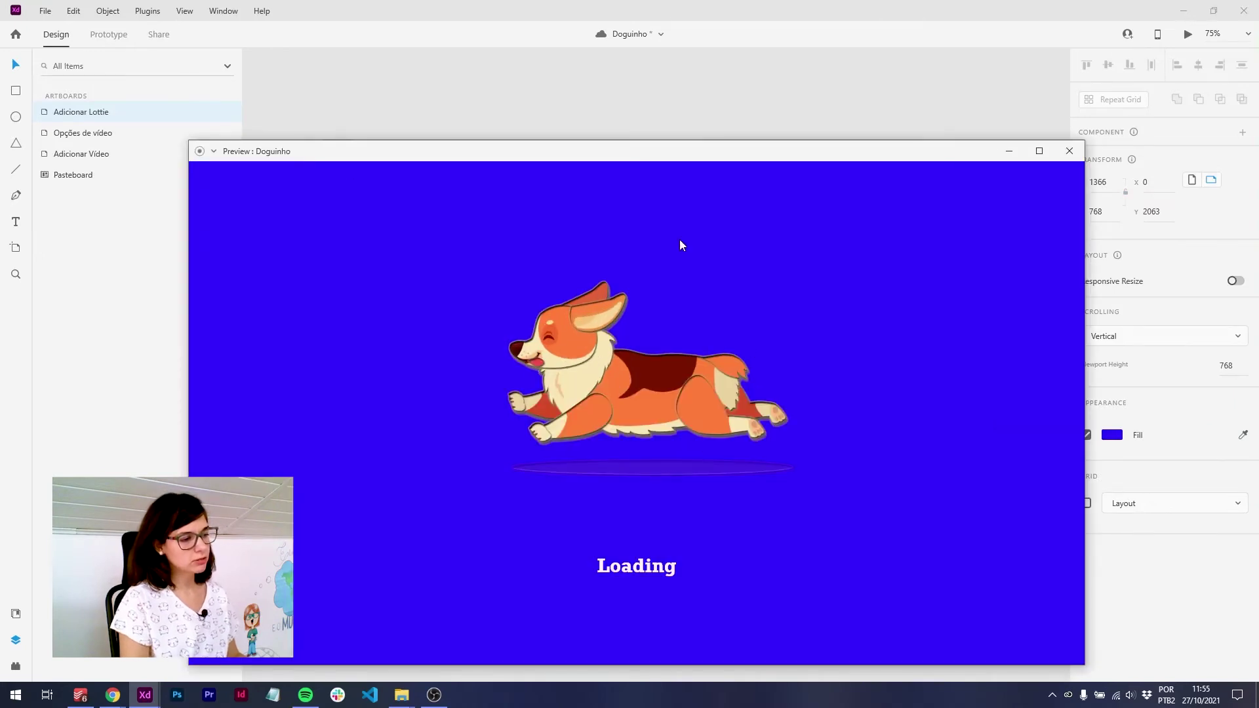
mouse_move(145, 695)
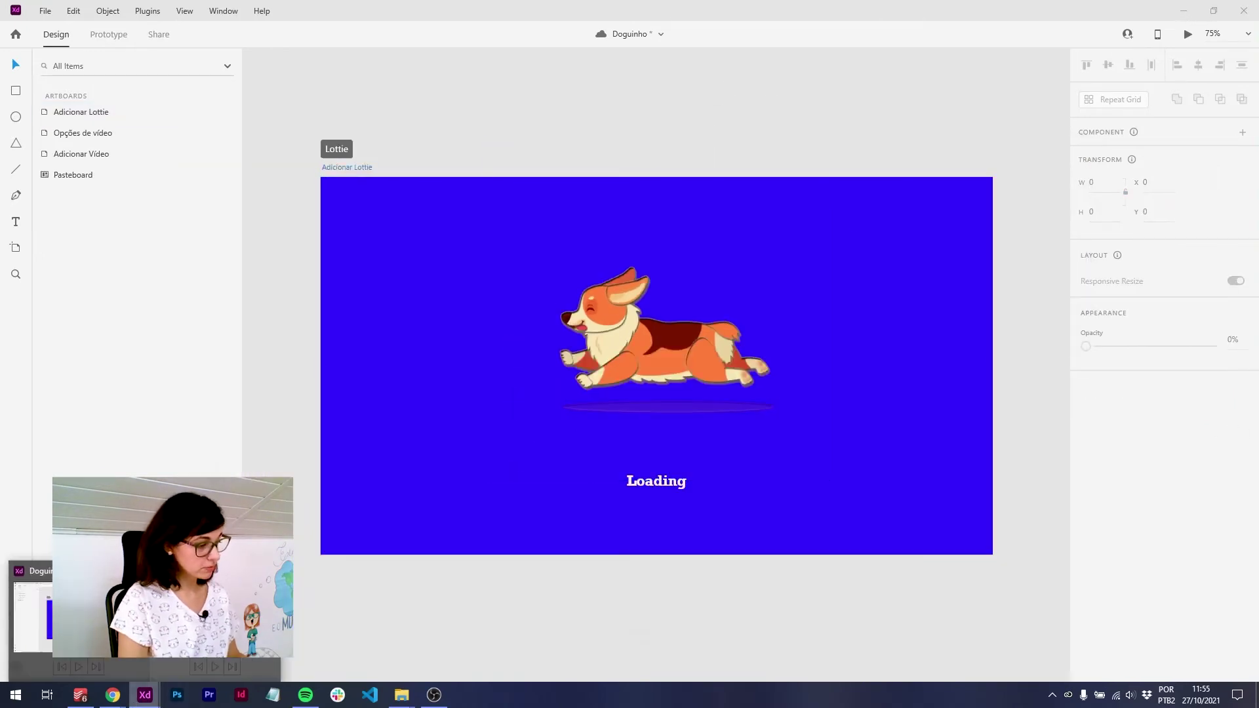
click(754, 295)
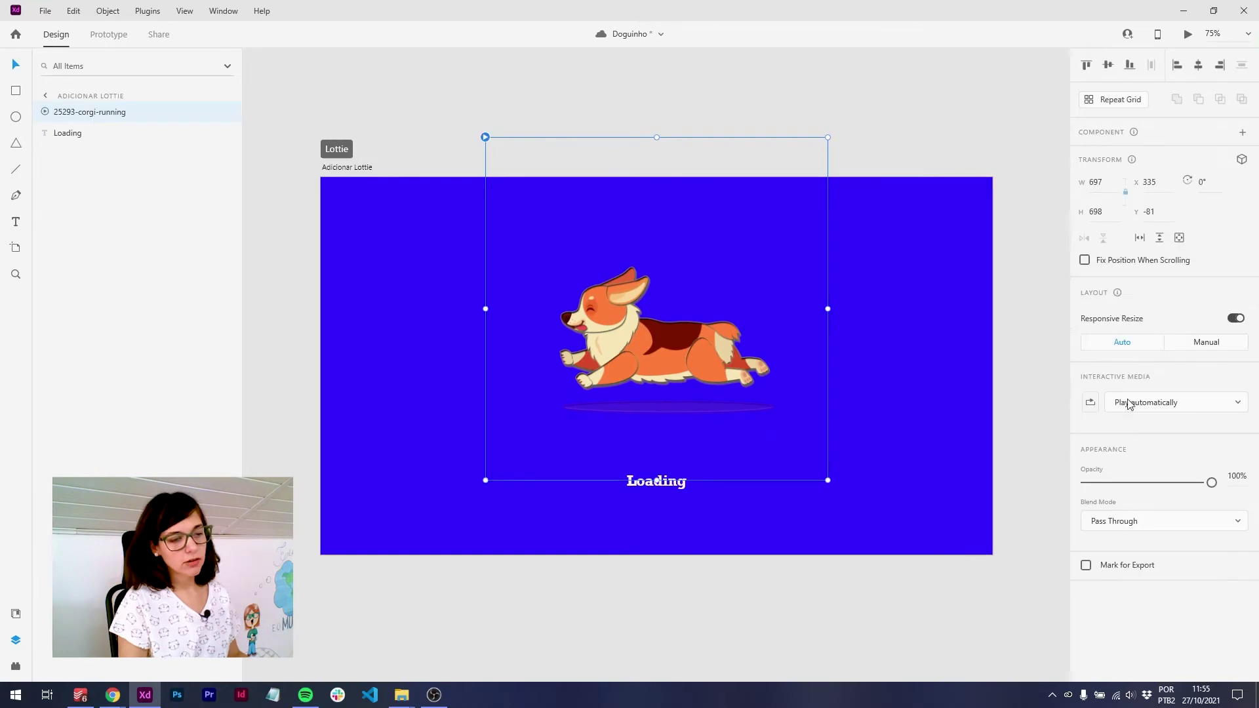
click(1128, 402)
click(1093, 413)
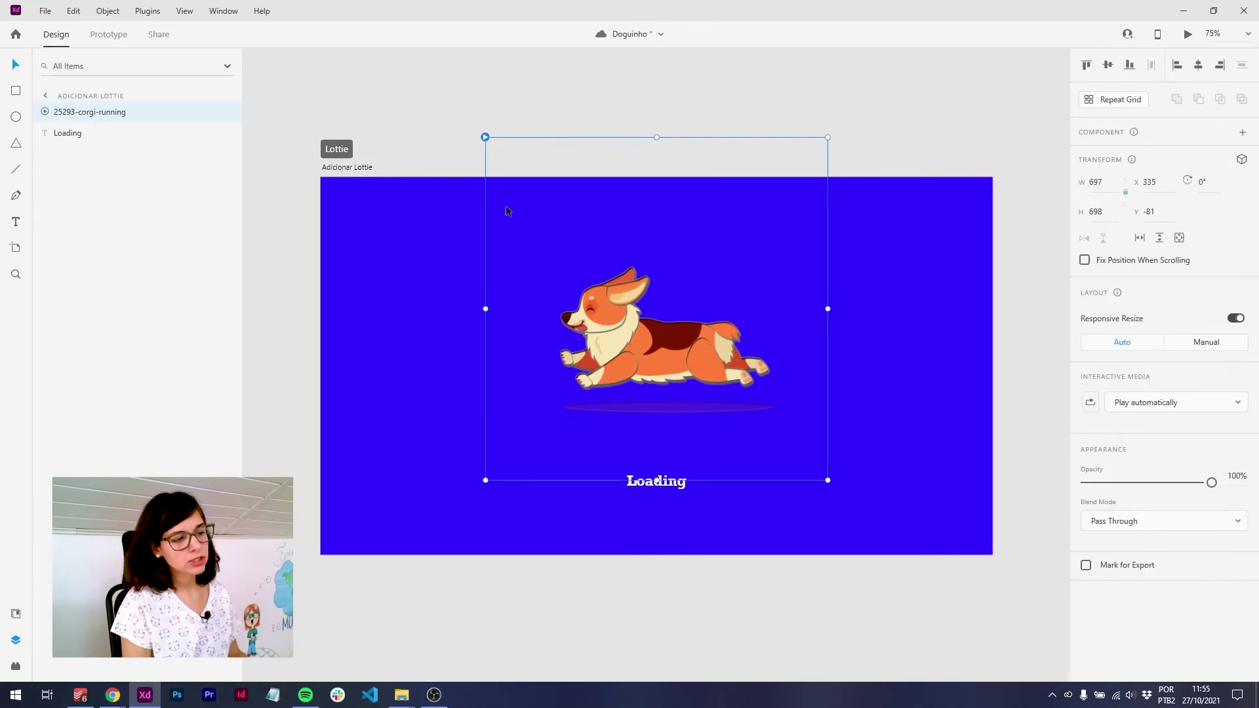
click(347, 168)
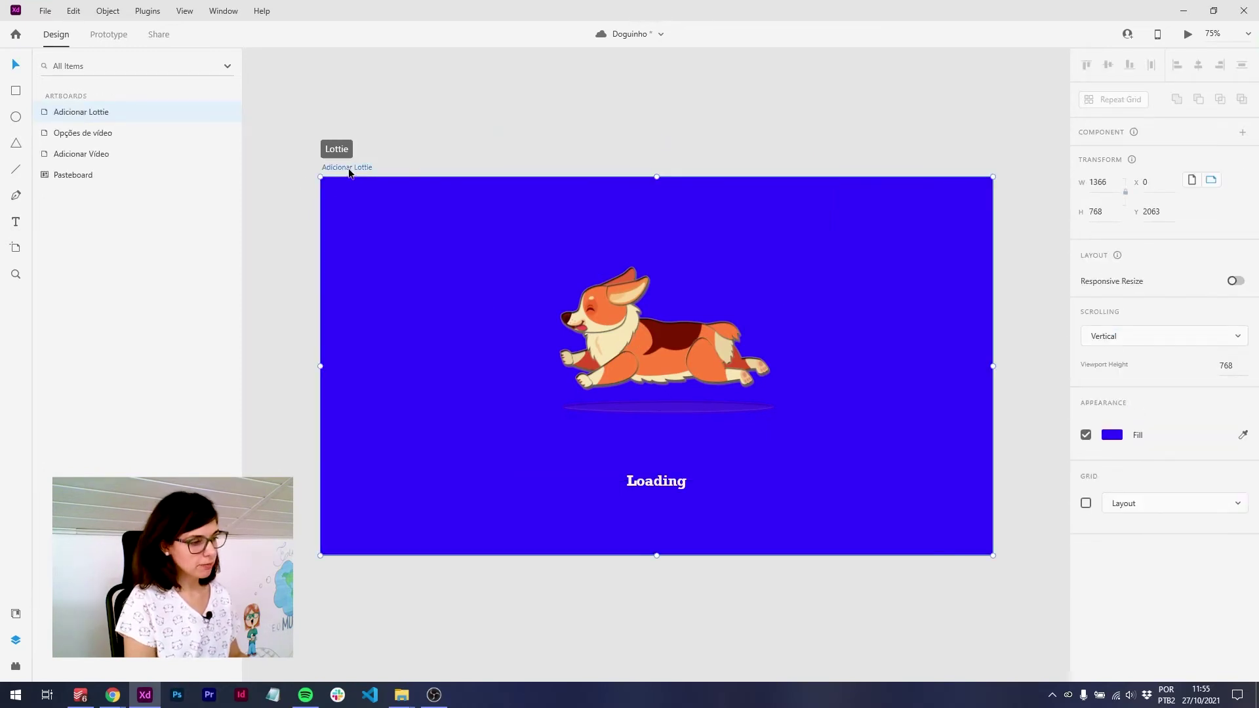
key(ctrl+Return)
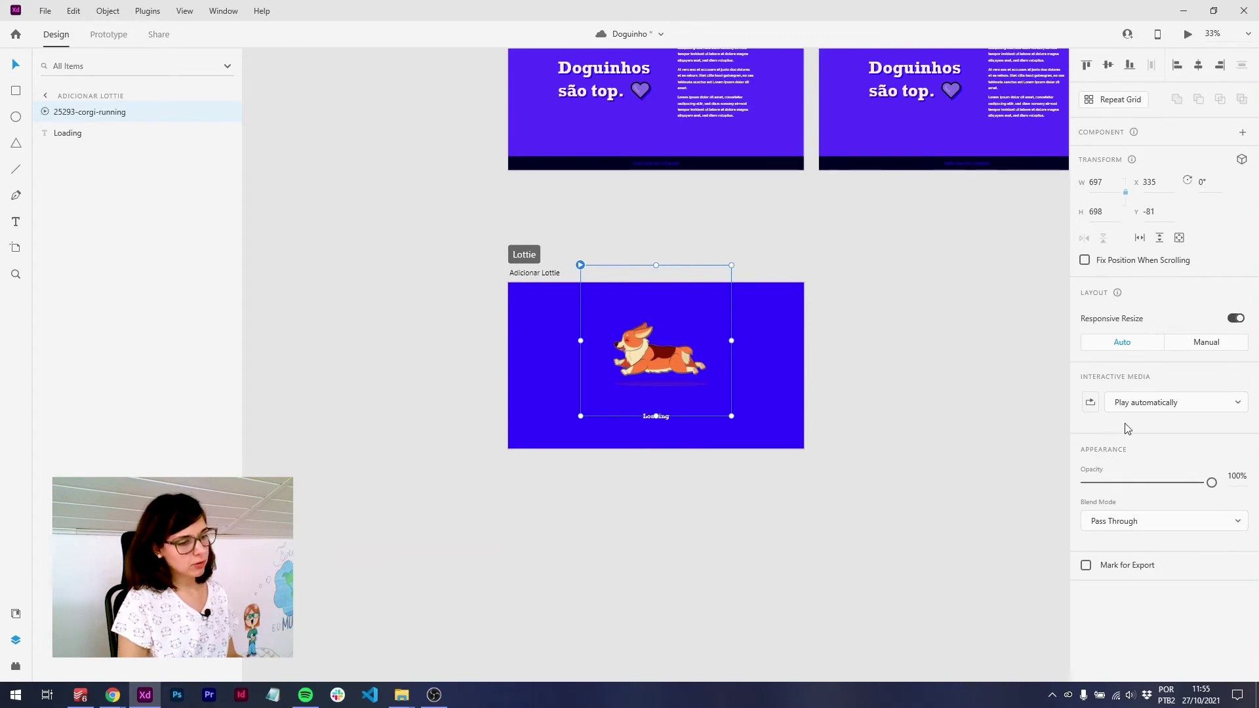
Set the corgi animation's interaction trigger to End of Playback
click(1152, 403)
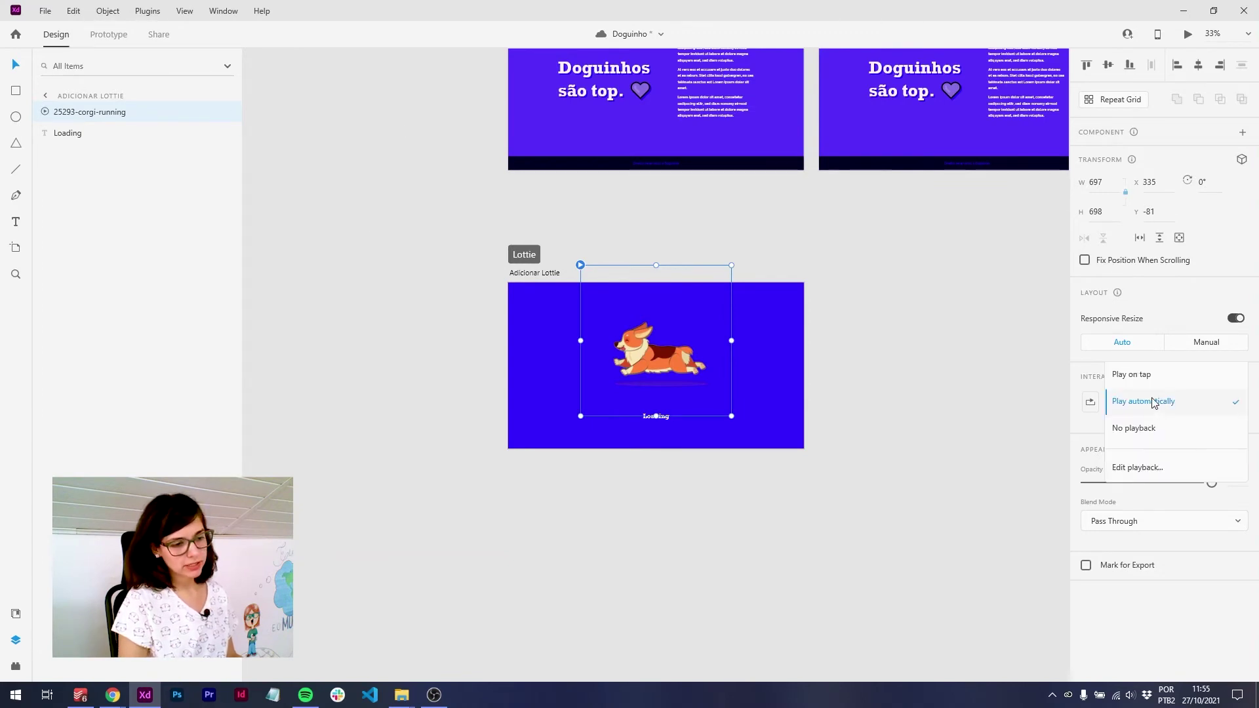
click(1172, 470)
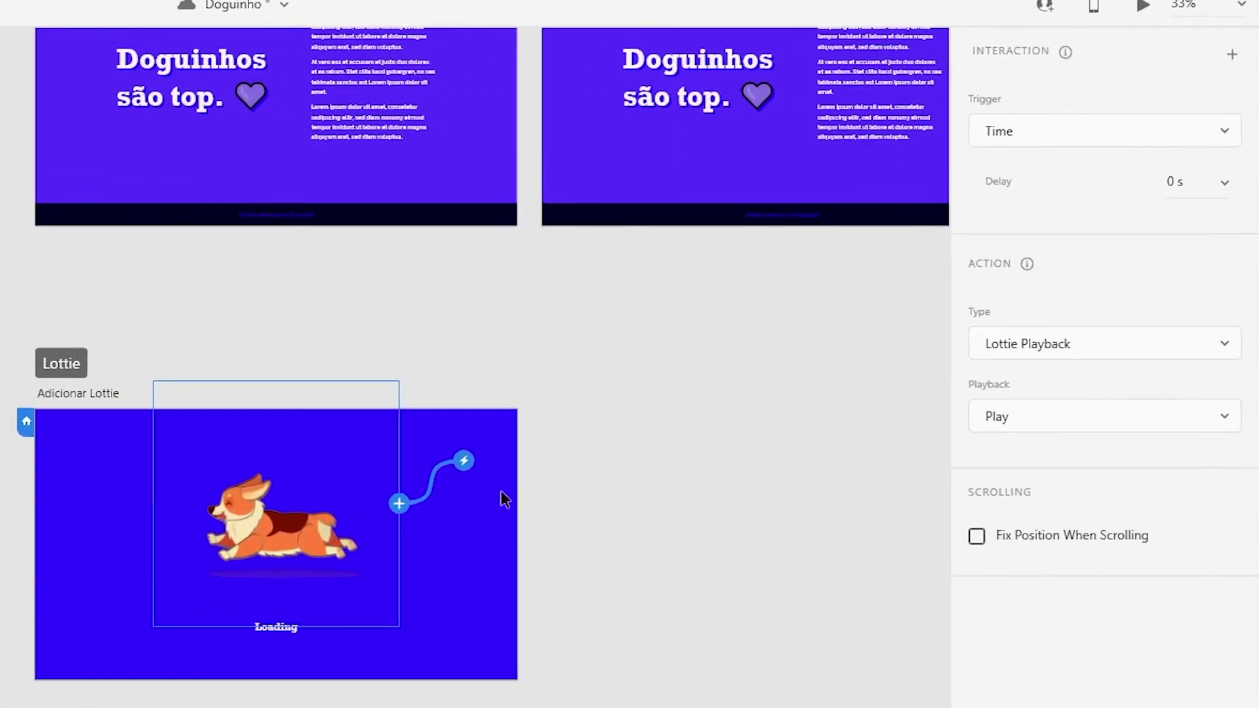
click(1053, 157)
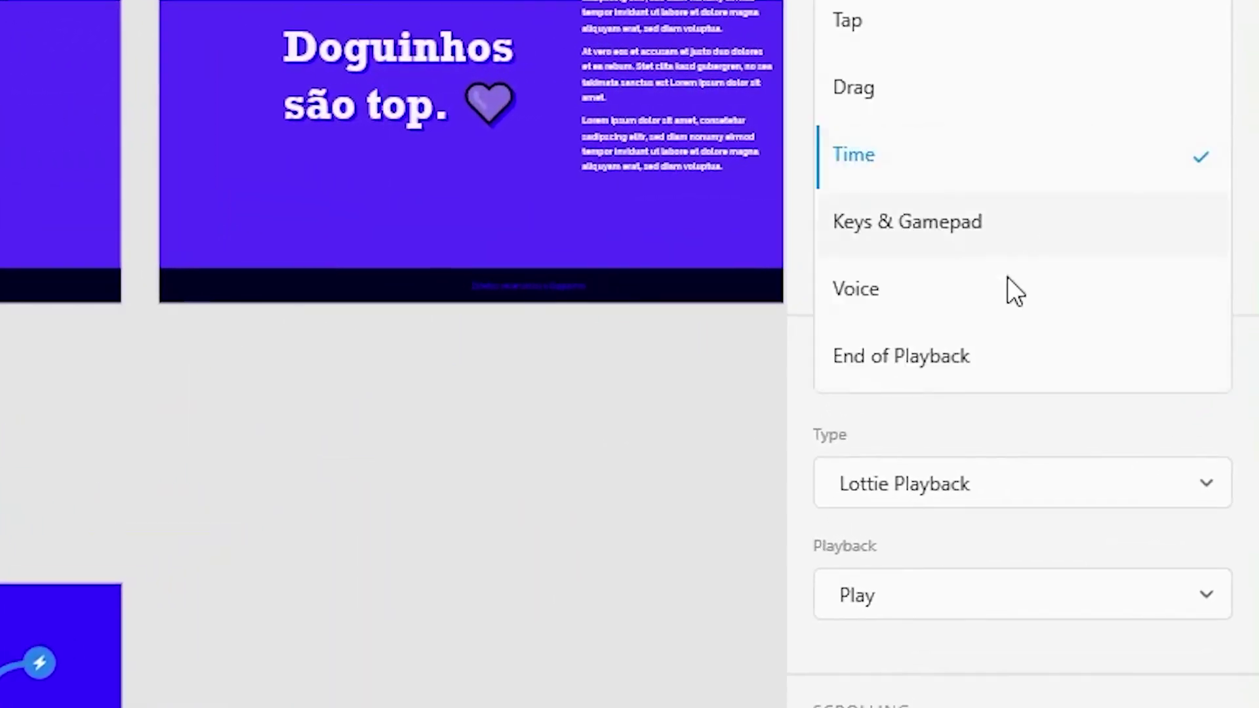
click(1081, 364)
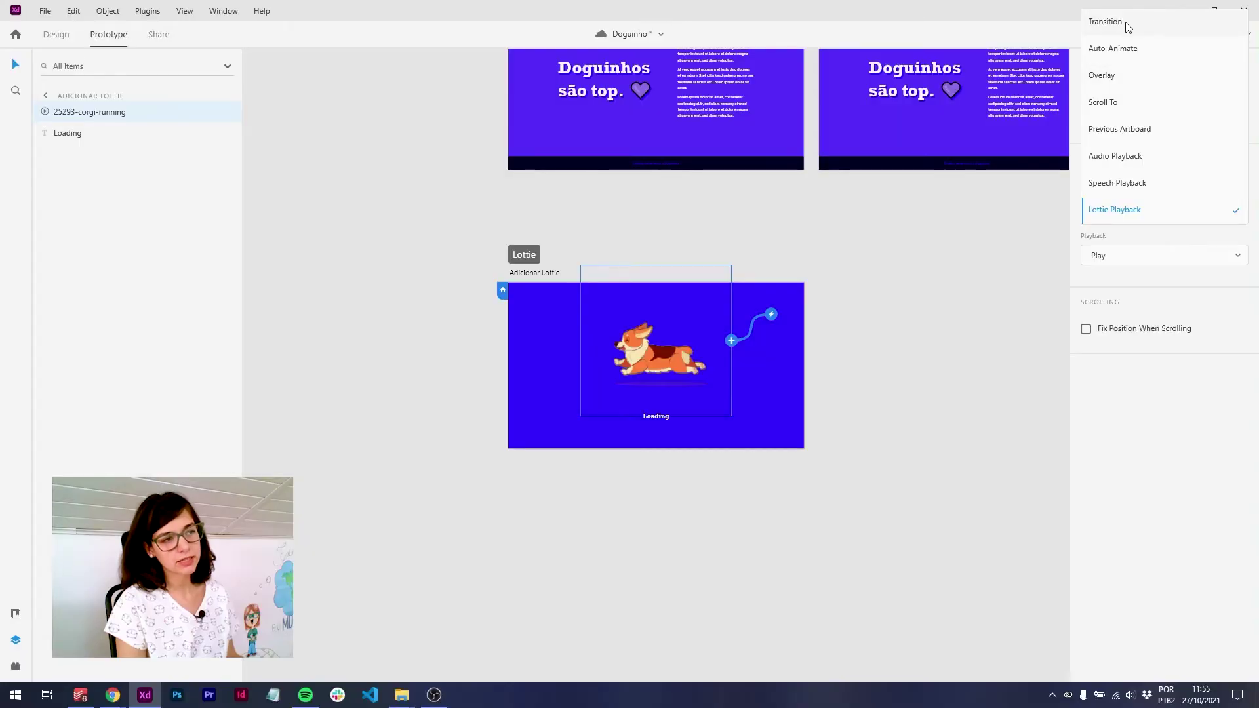
Make the action a Slide Down transition to the Opções de vídeo artboard
click(1105, 22)
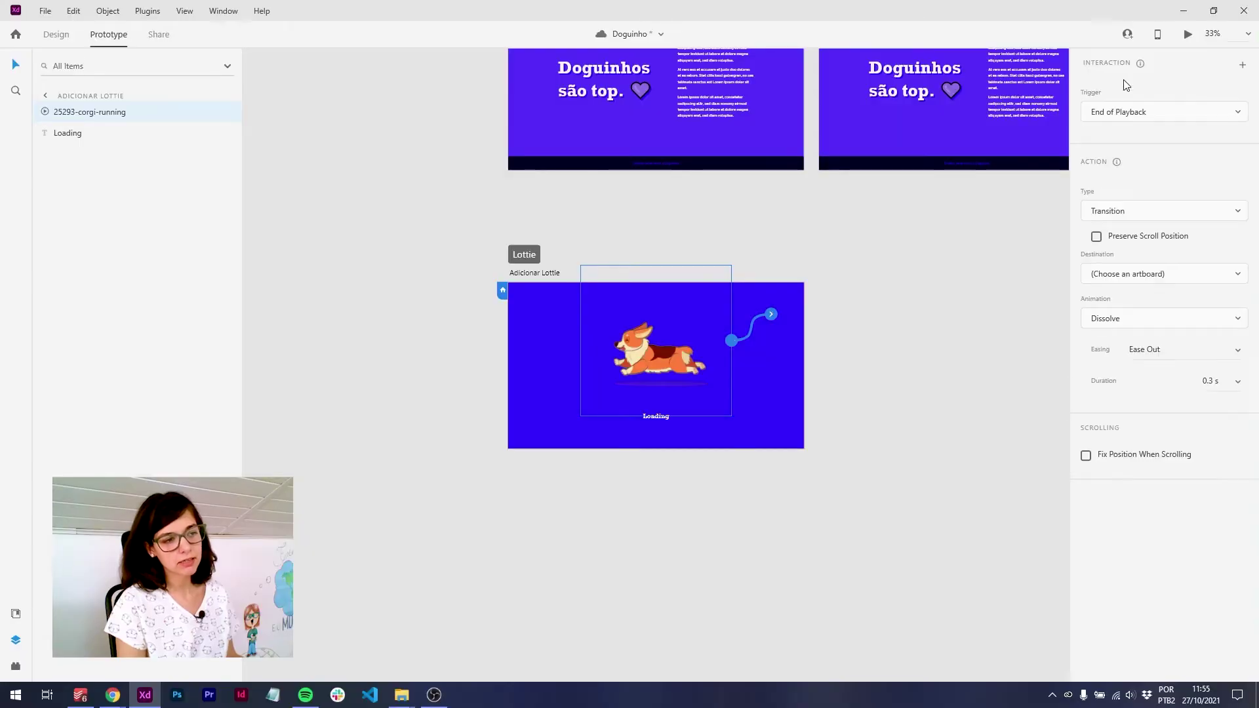
click(1149, 324)
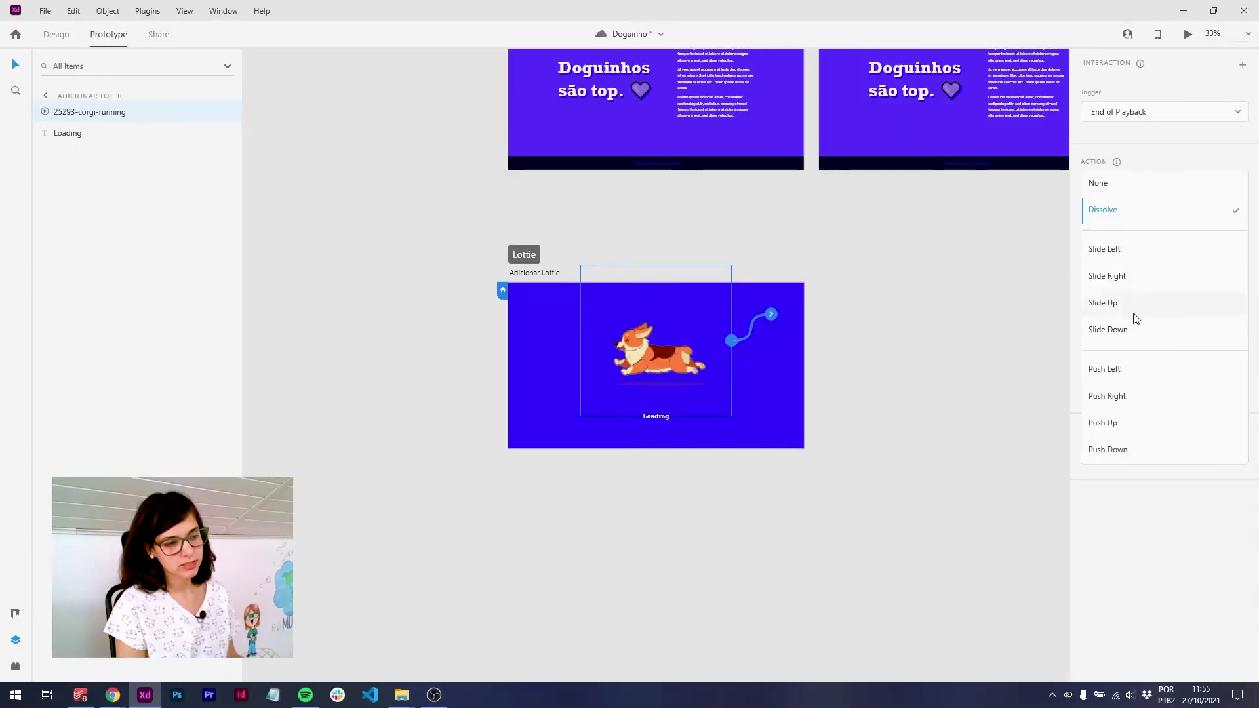
click(1126, 330)
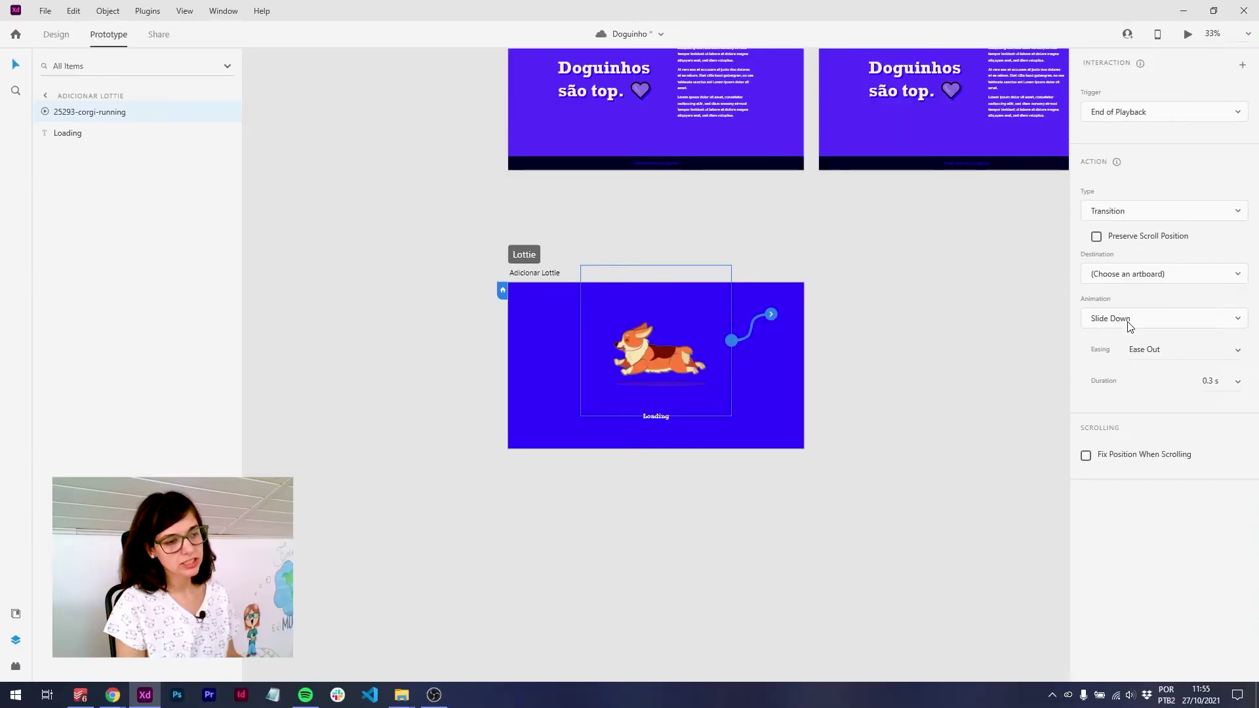
click(1163, 281)
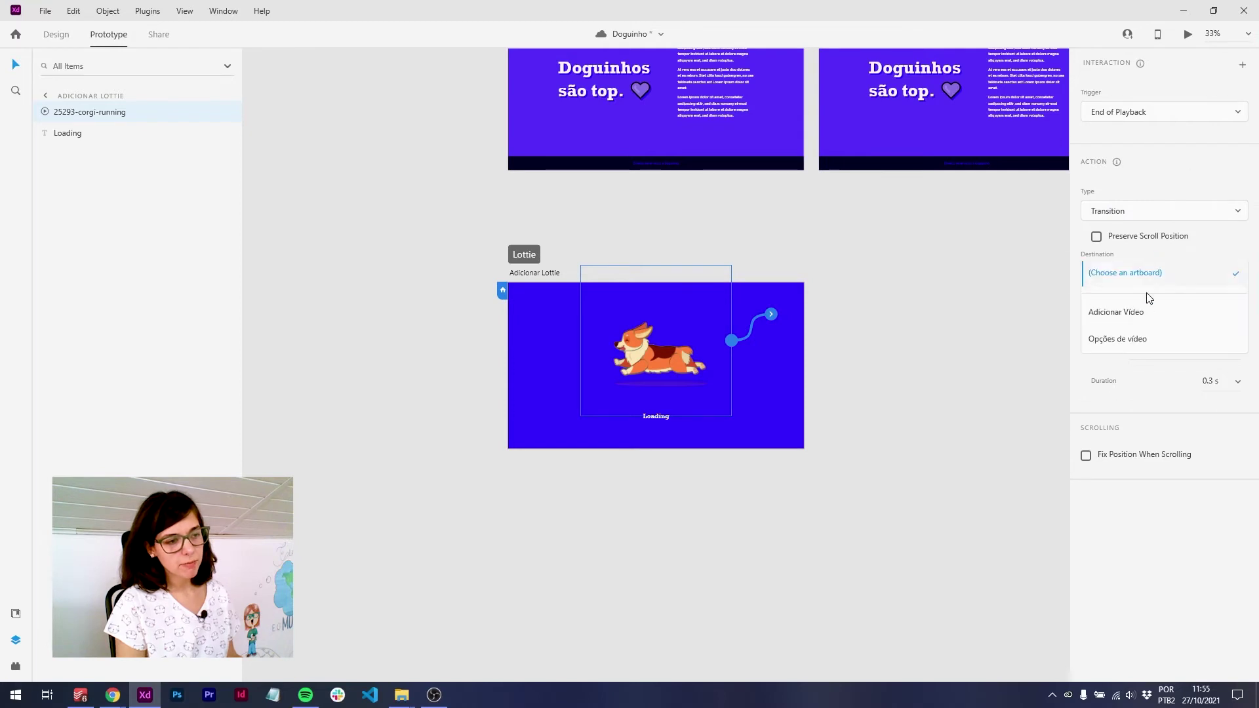
click(1118, 340)
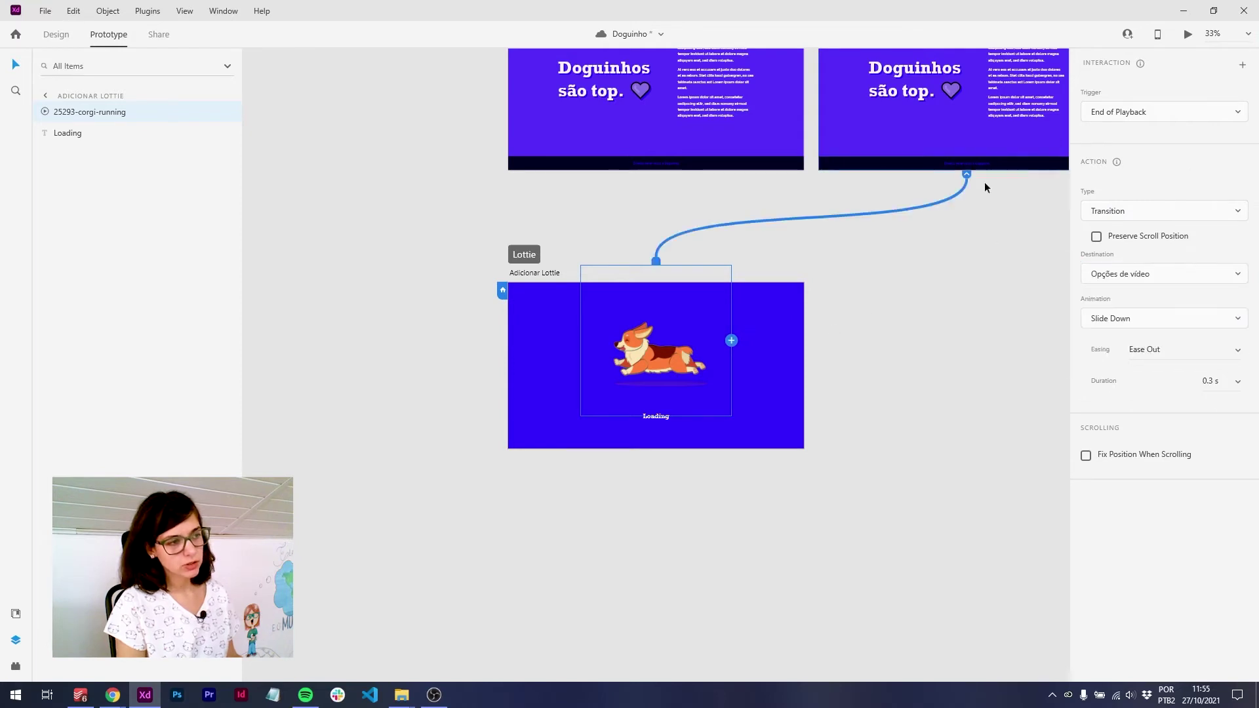
key(ctrl+1)
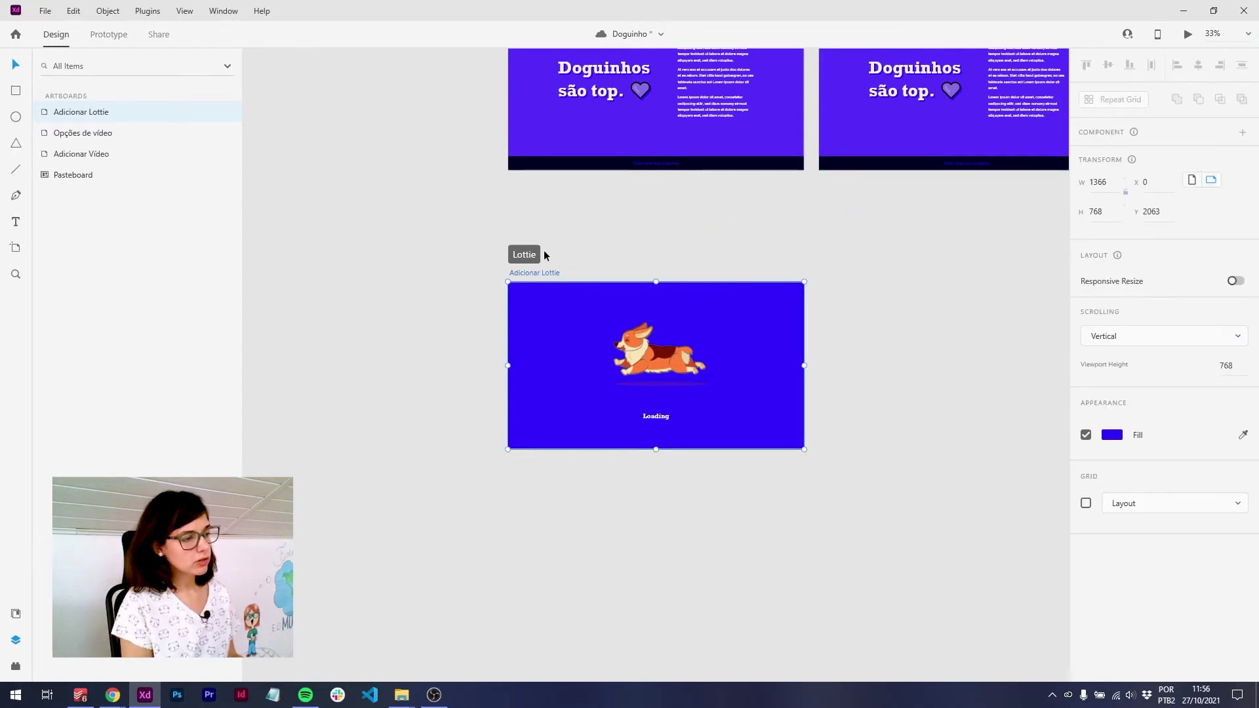
Preview the prototype and set the End of Playback transition duration to 2 s
key(ctrl+Return)
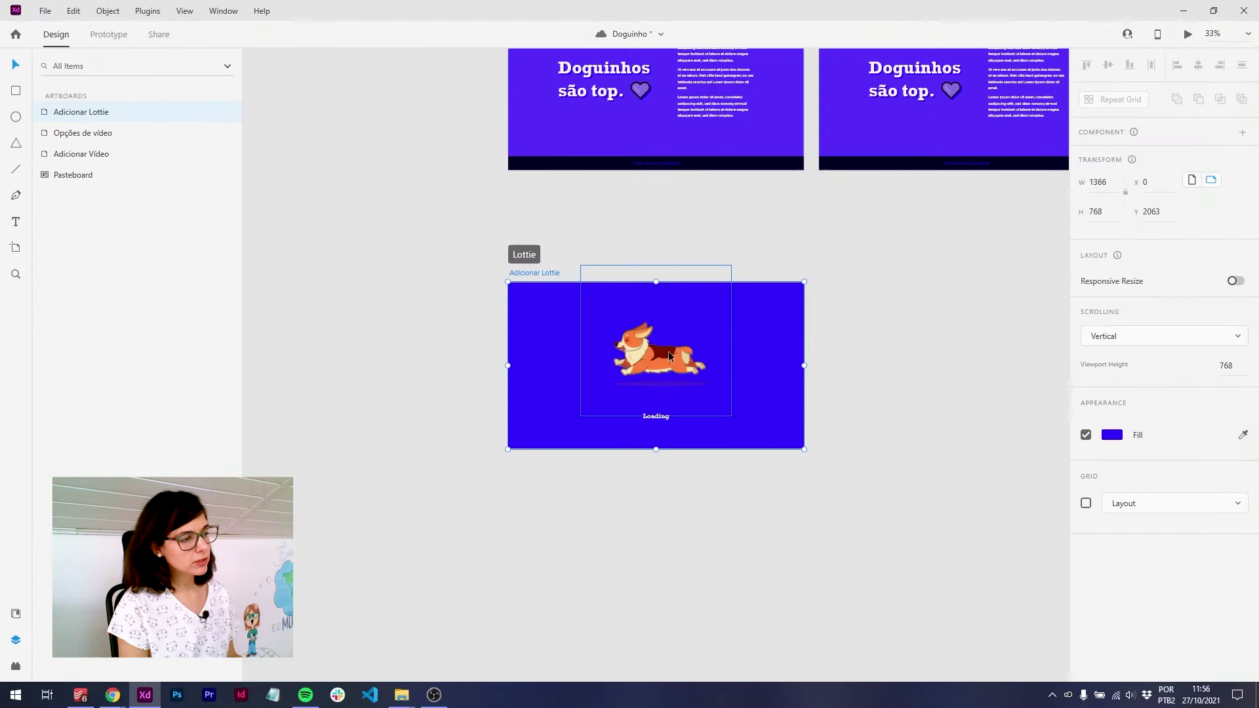
click(656, 347)
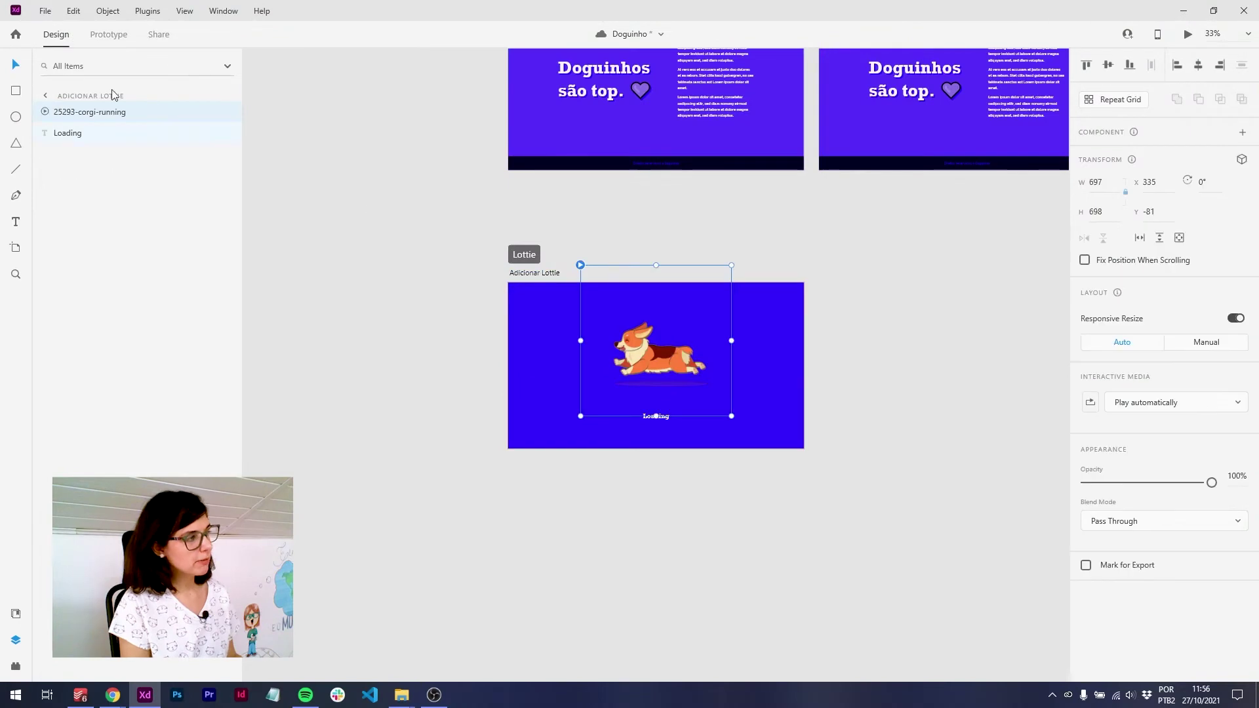
click(108, 34)
click(743, 221)
text(2)
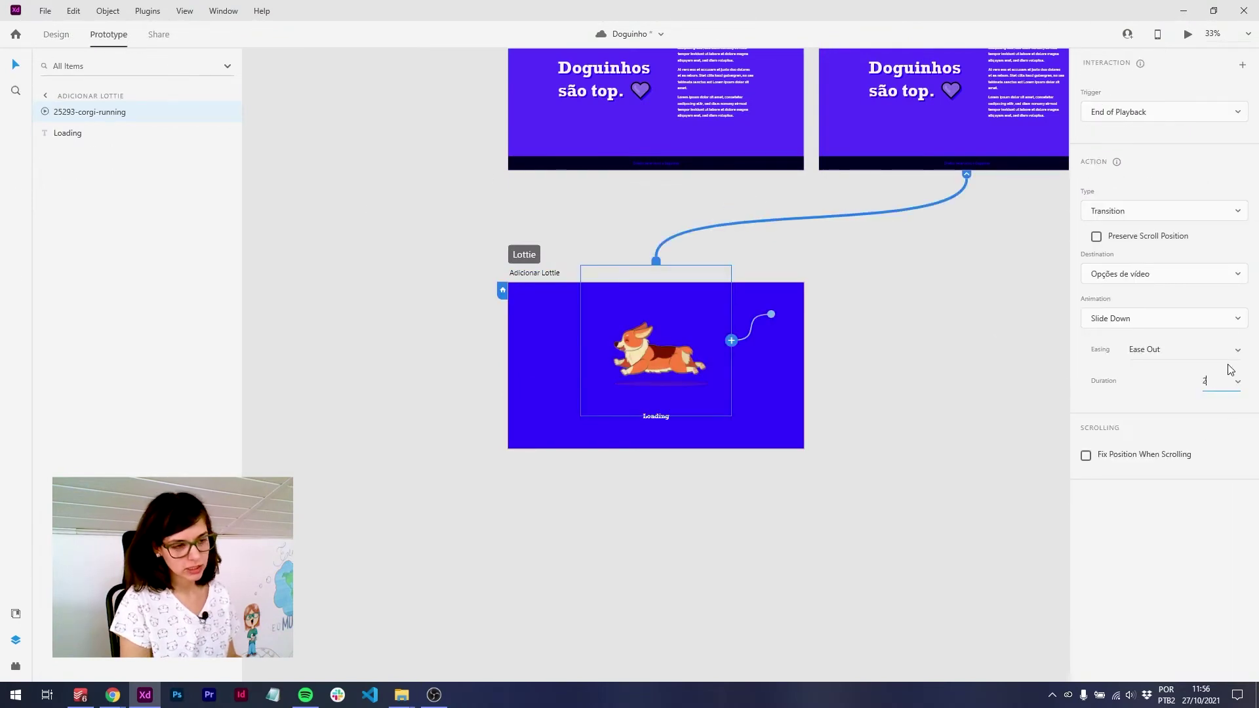
click(550, 274)
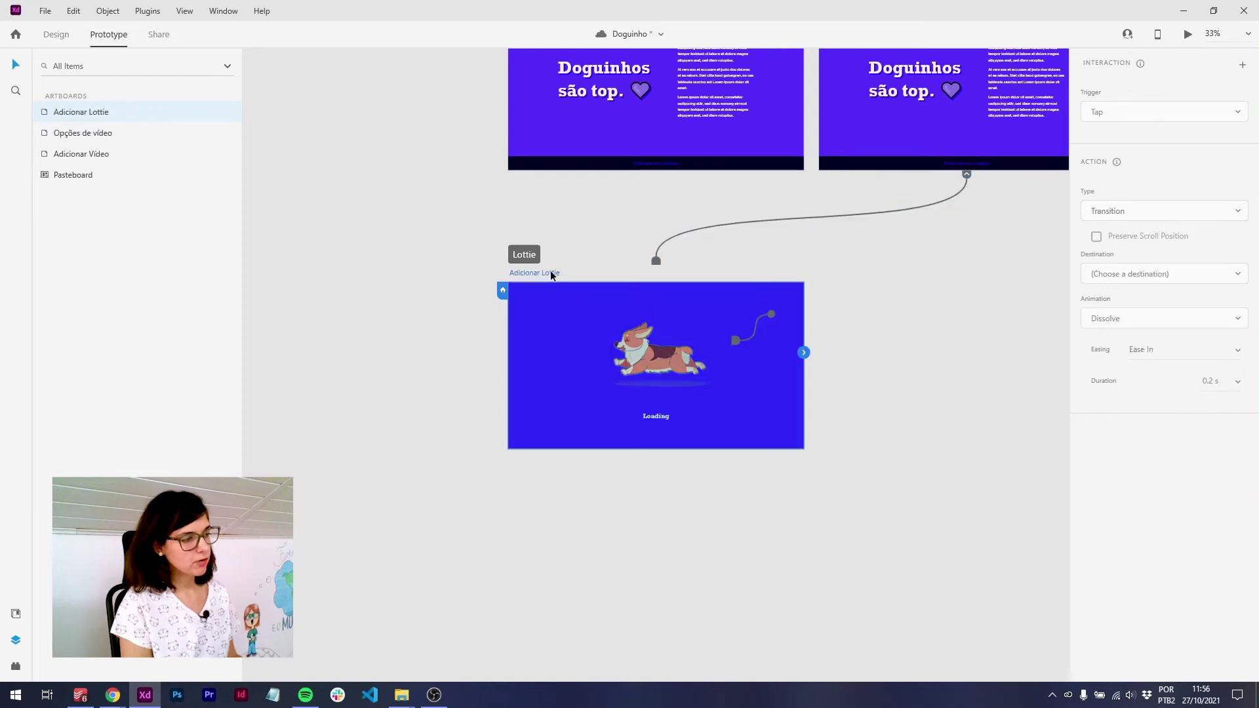
key(ctrl+Return)
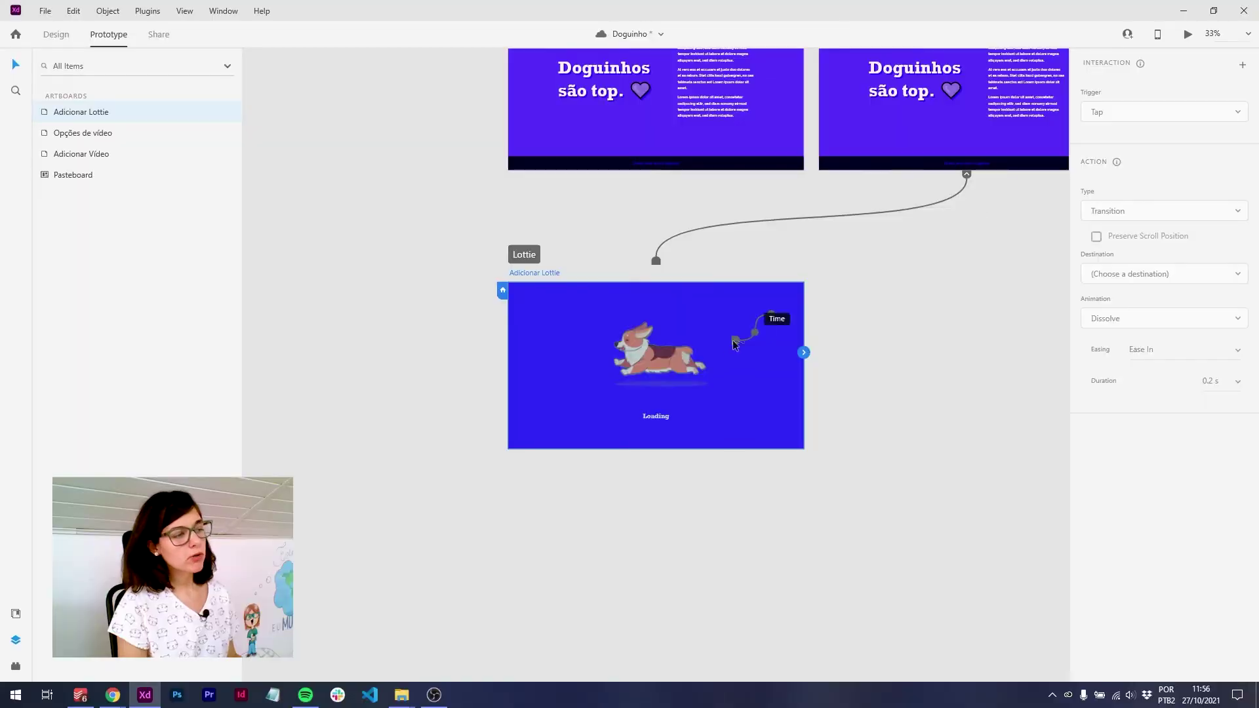
click(666, 368)
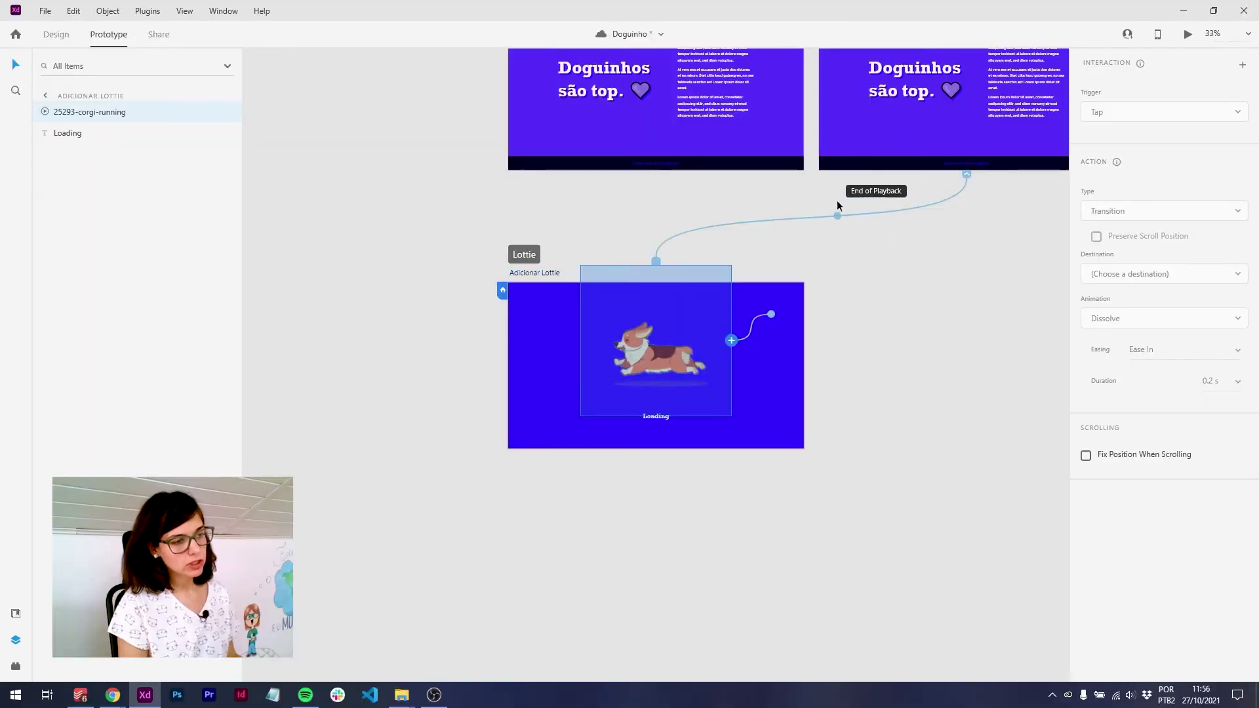
click(845, 217)
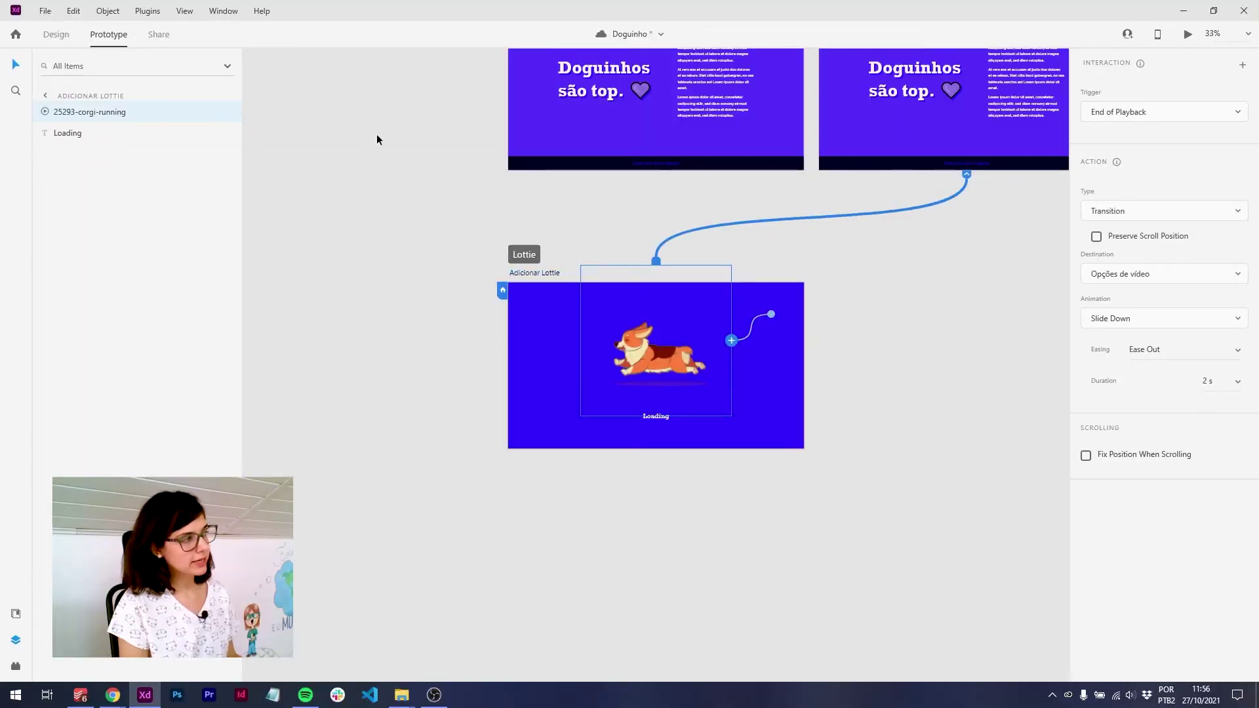
Keep the corgi on Play automatically and close the corgi details in LottieFiles
click(52, 38)
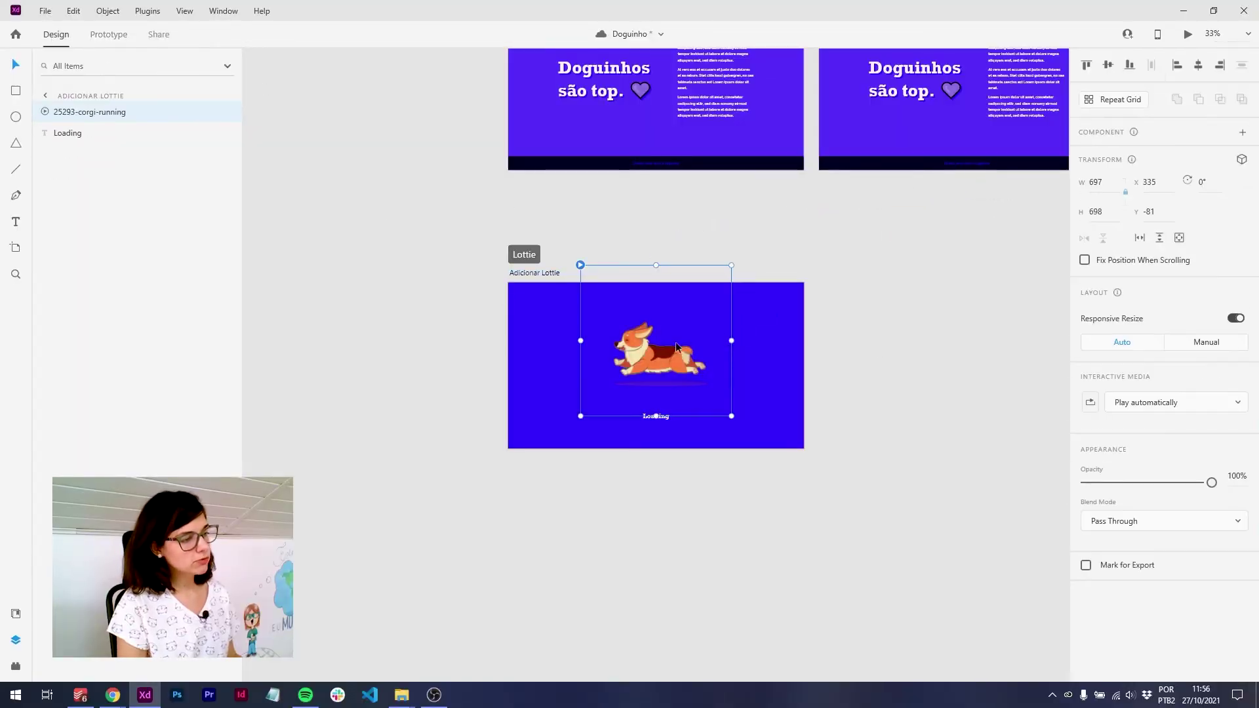
click(1145, 408)
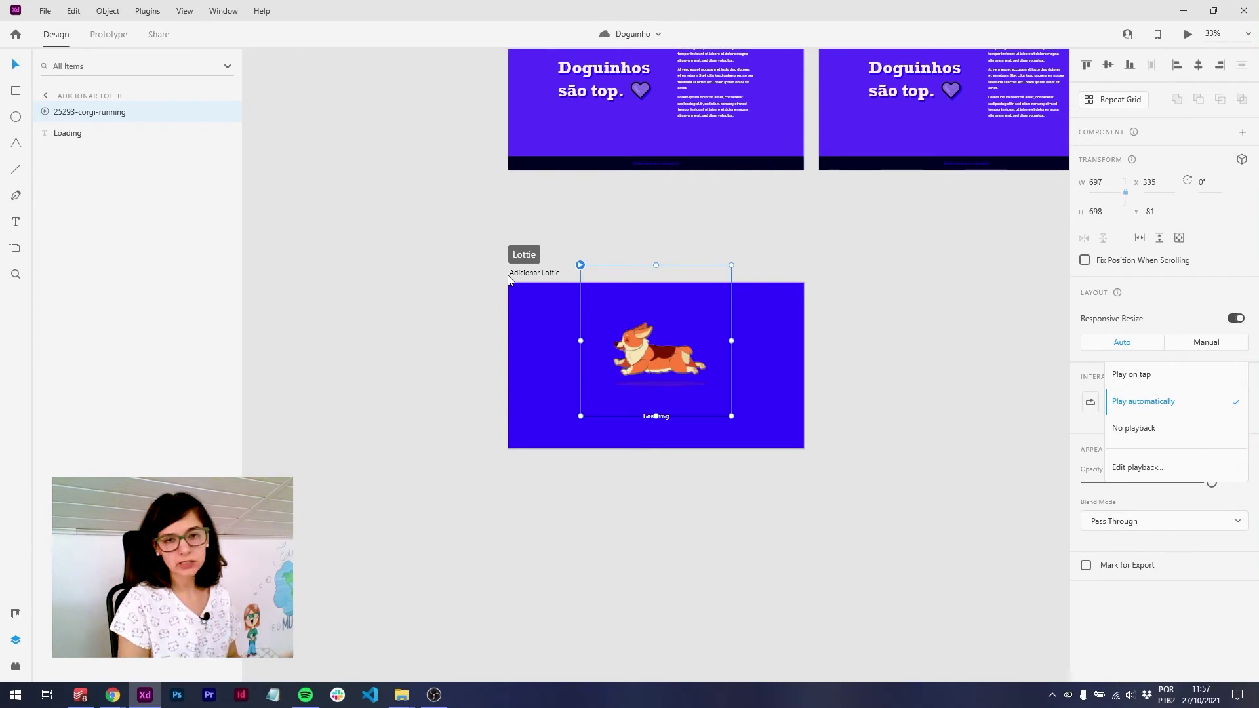
click(550, 272)
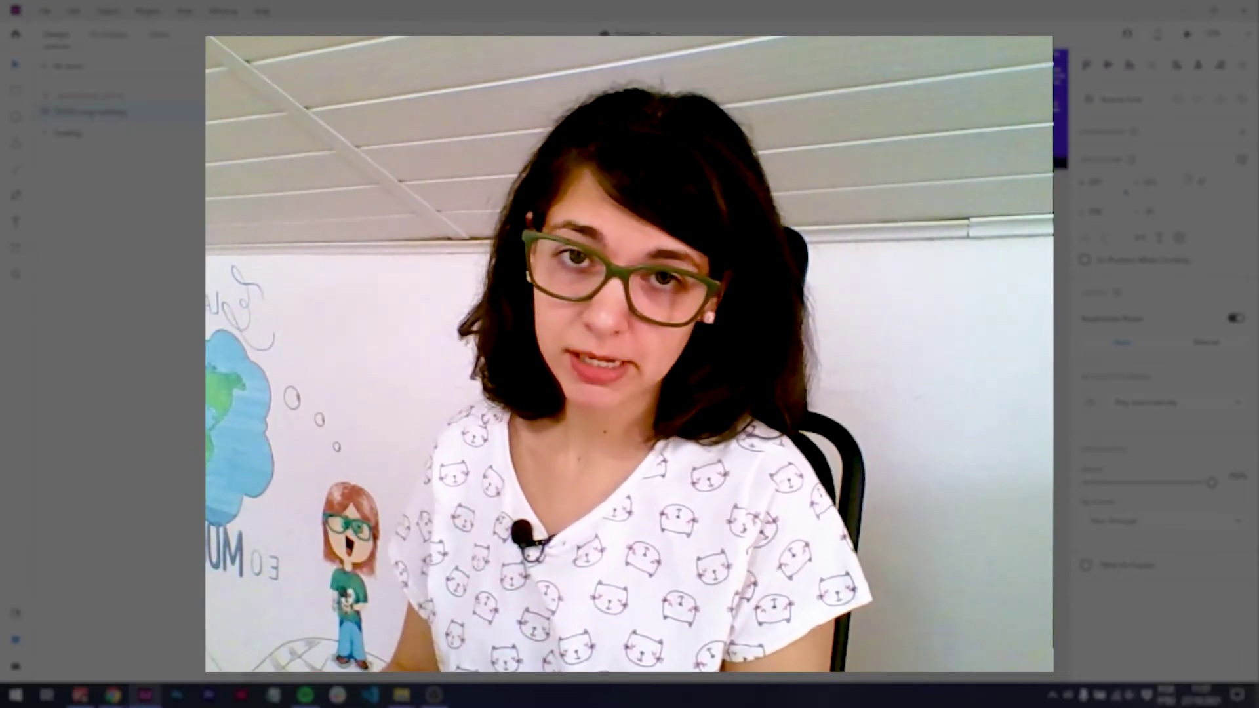
mouse_move(112, 695)
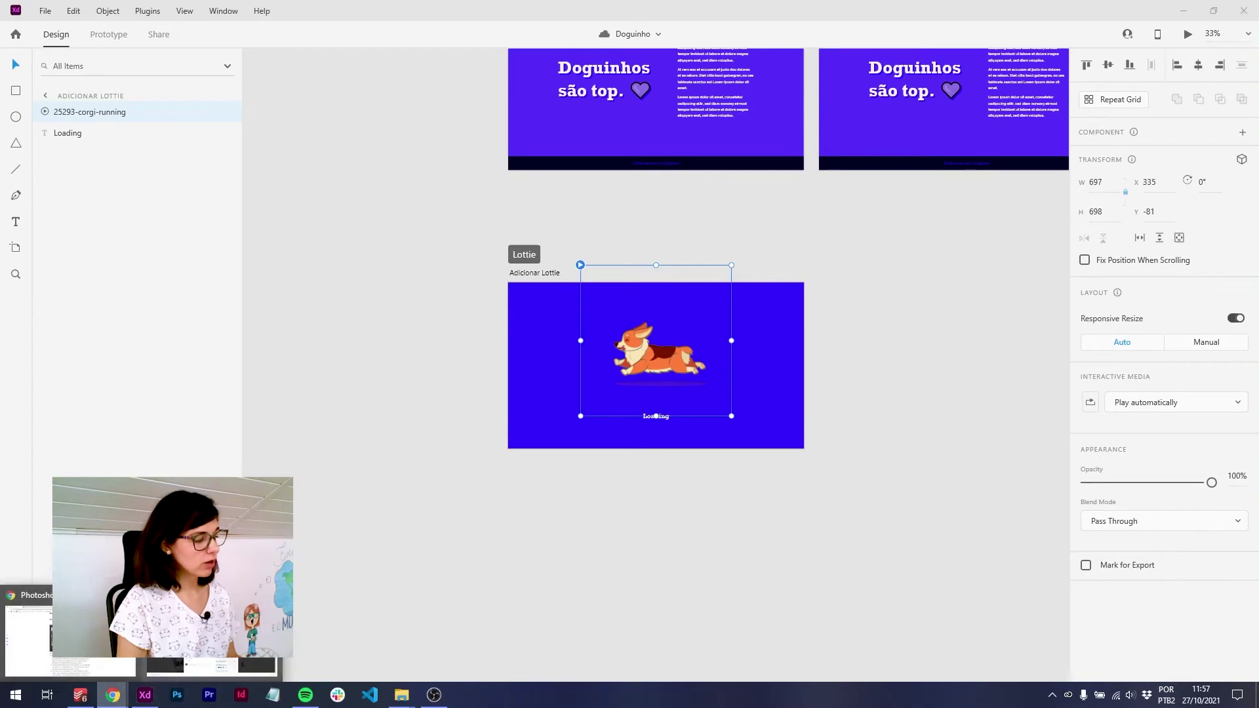
click(71, 629)
click(1186, 117)
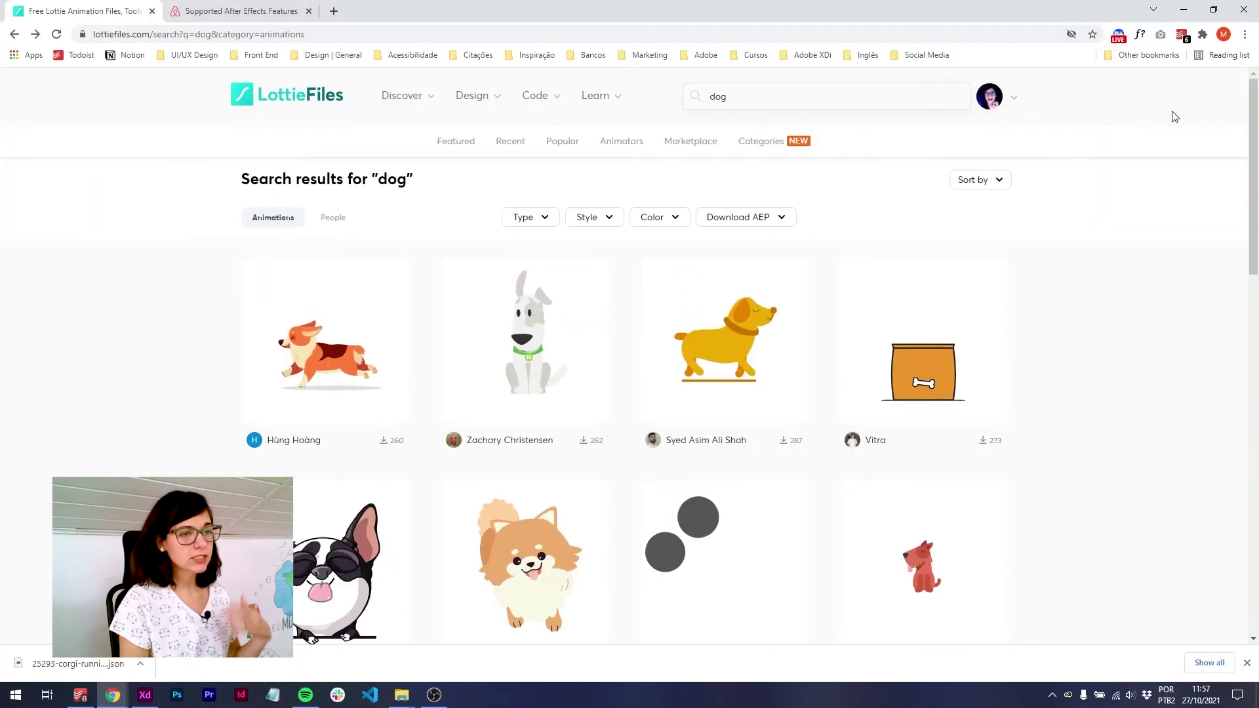
click(145, 695)
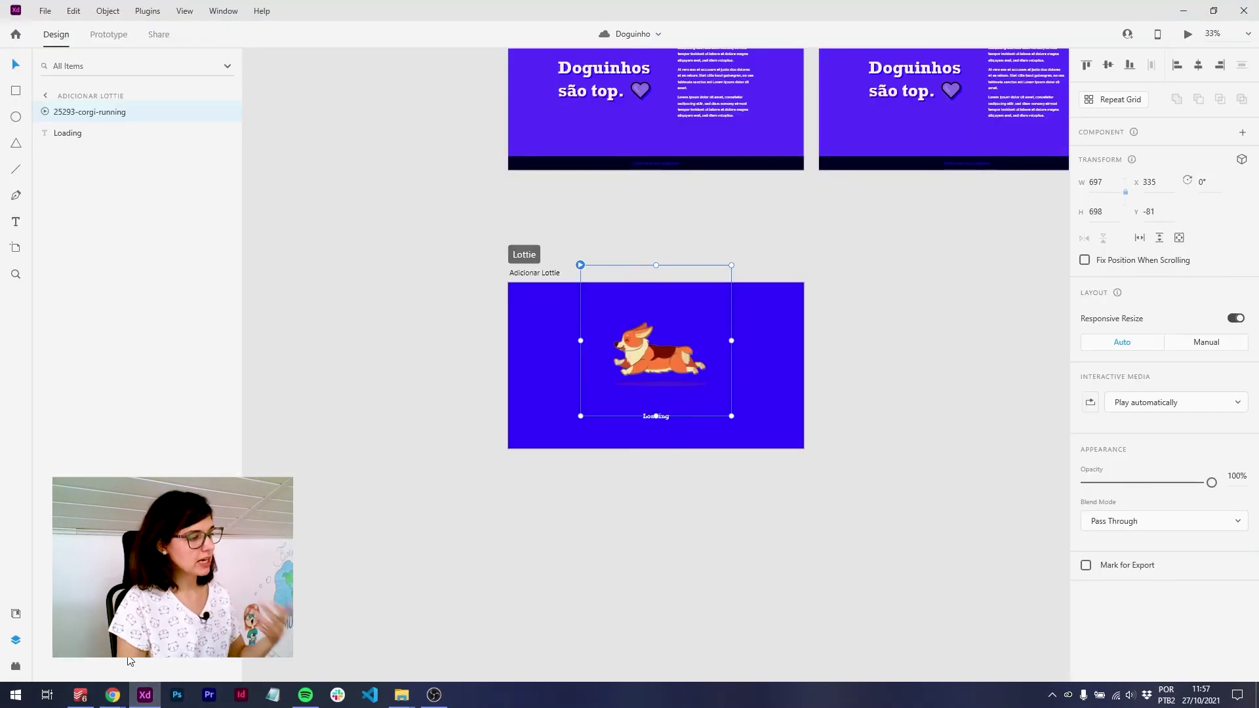
click(385, 485)
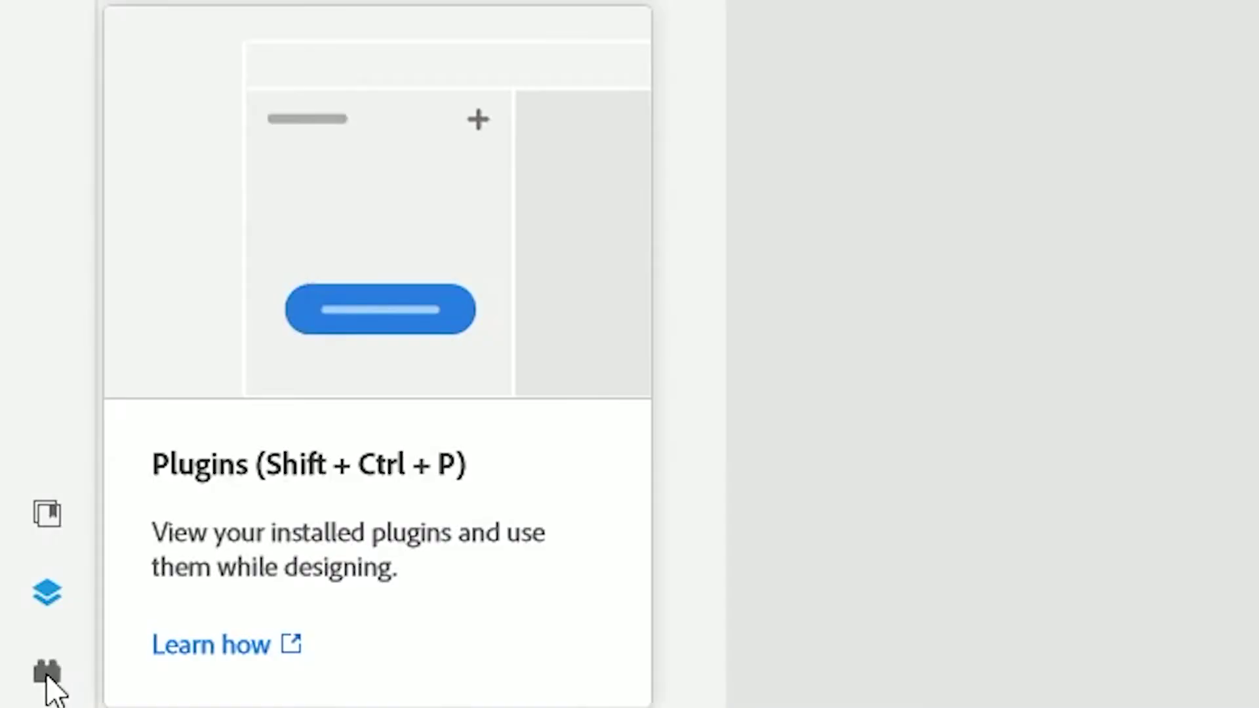
Search the LottieFiles plugin for 'dog' animations
click(17, 667)
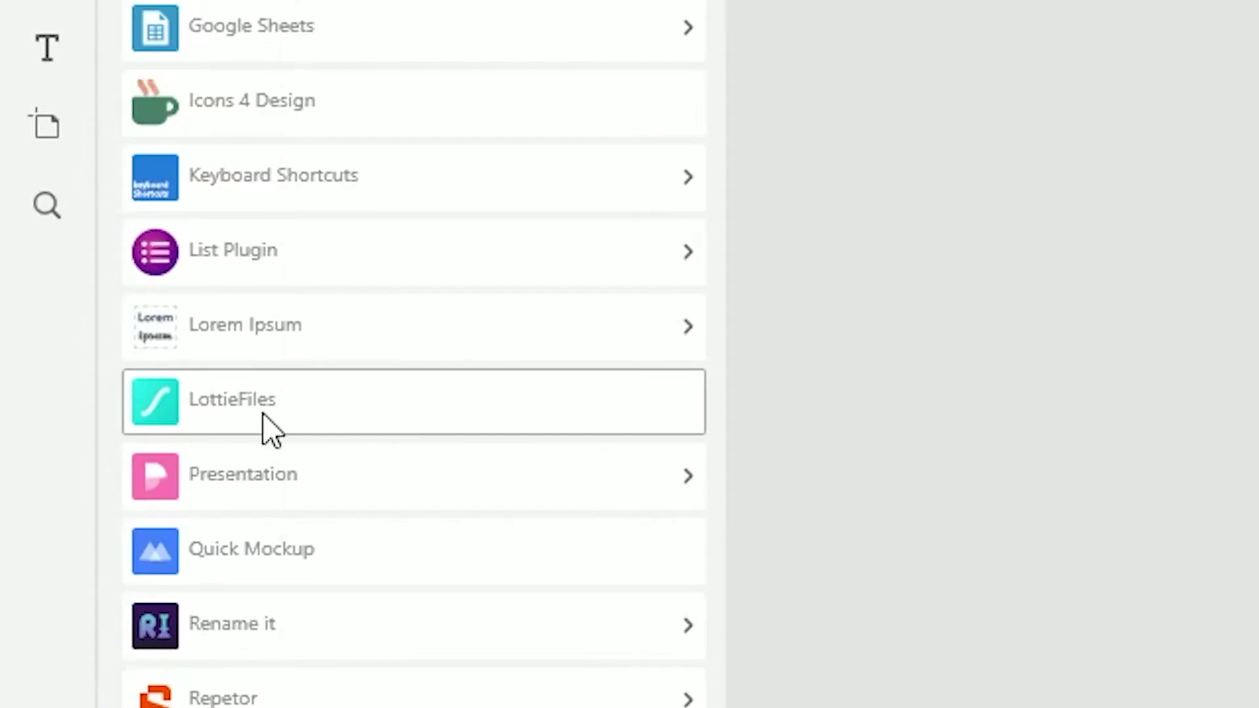
click(269, 425)
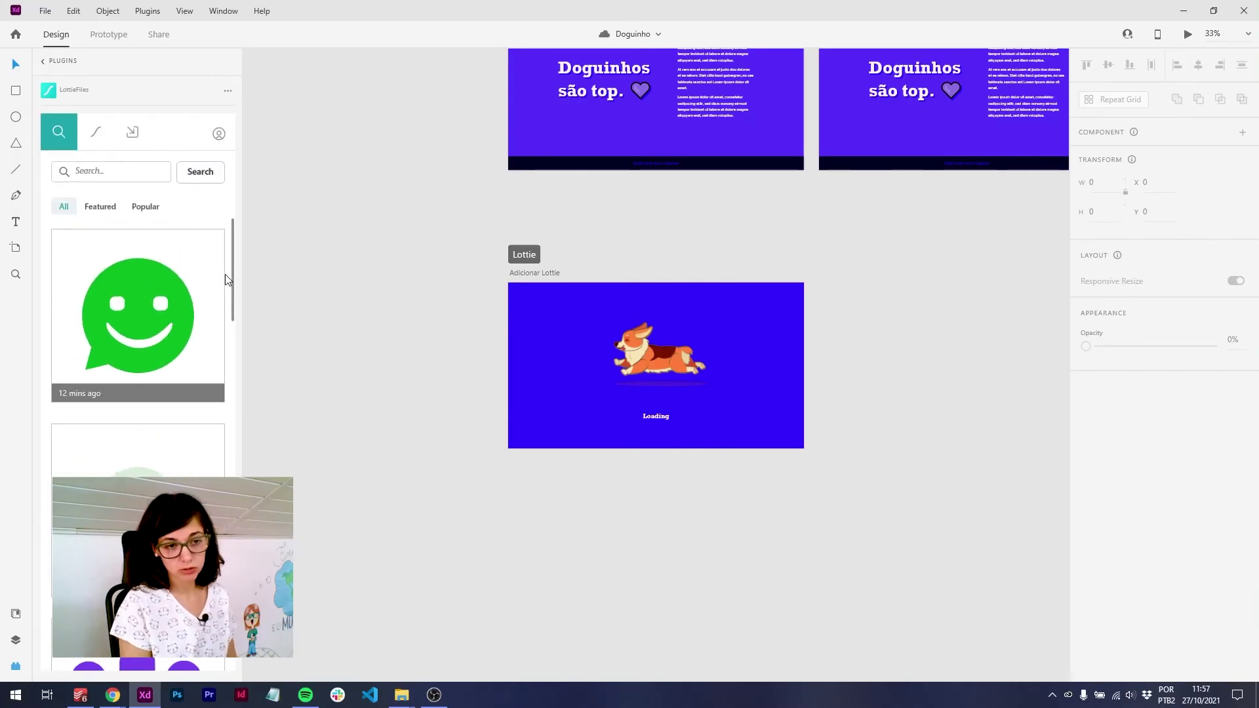
click(108, 170)
text(do)
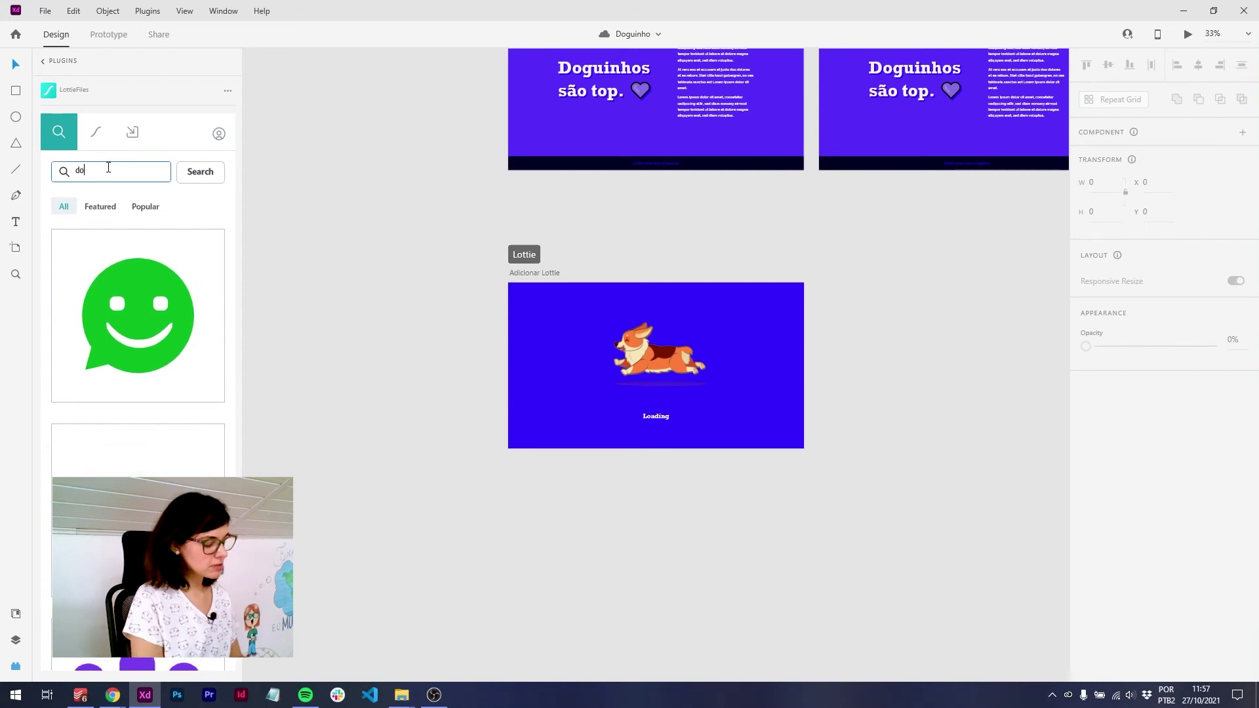
text(g)
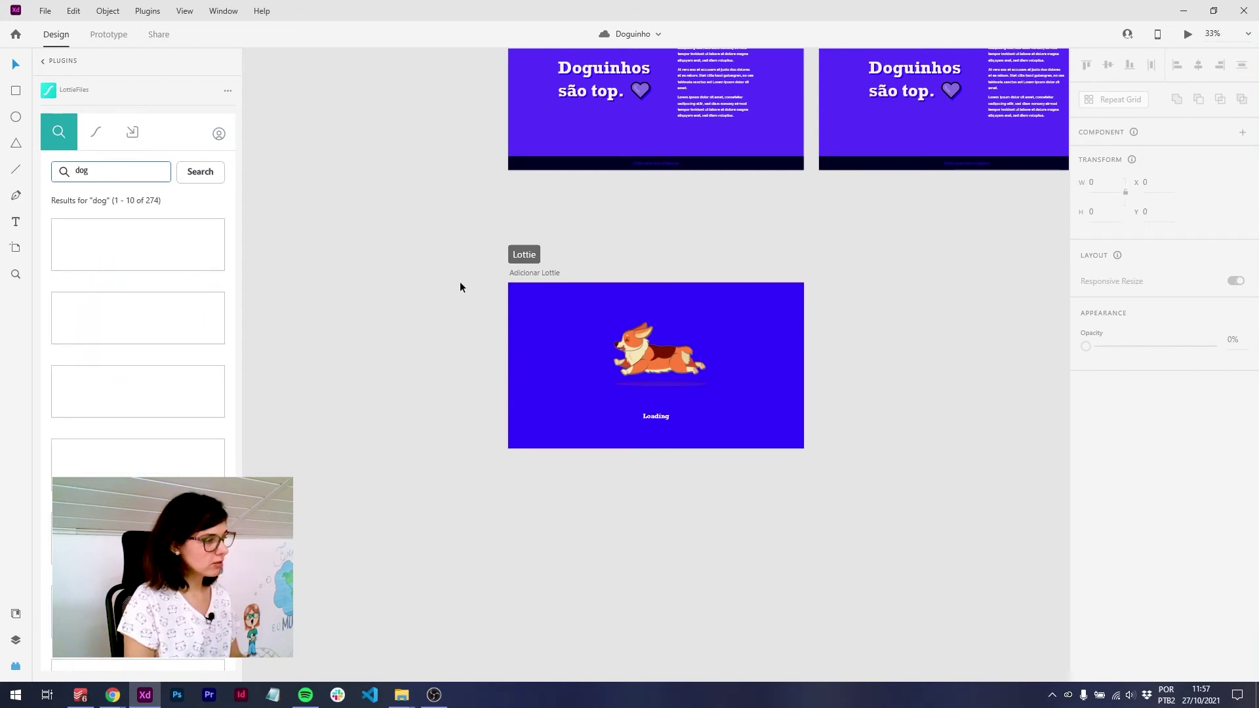
Insert the Dog walking Lottie, shift it left on the artboard, and save
scroll(147, 354, down, 3)
scroll(152, 366, down, 2)
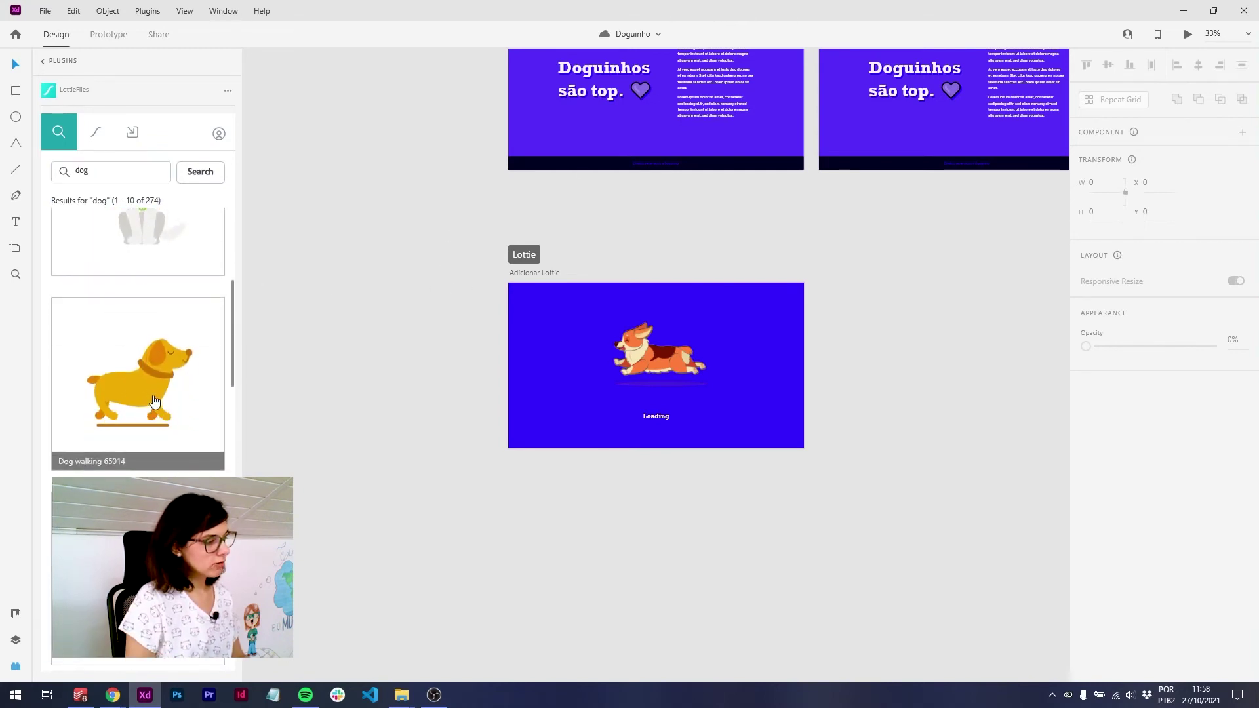
click(152, 366)
click(176, 381)
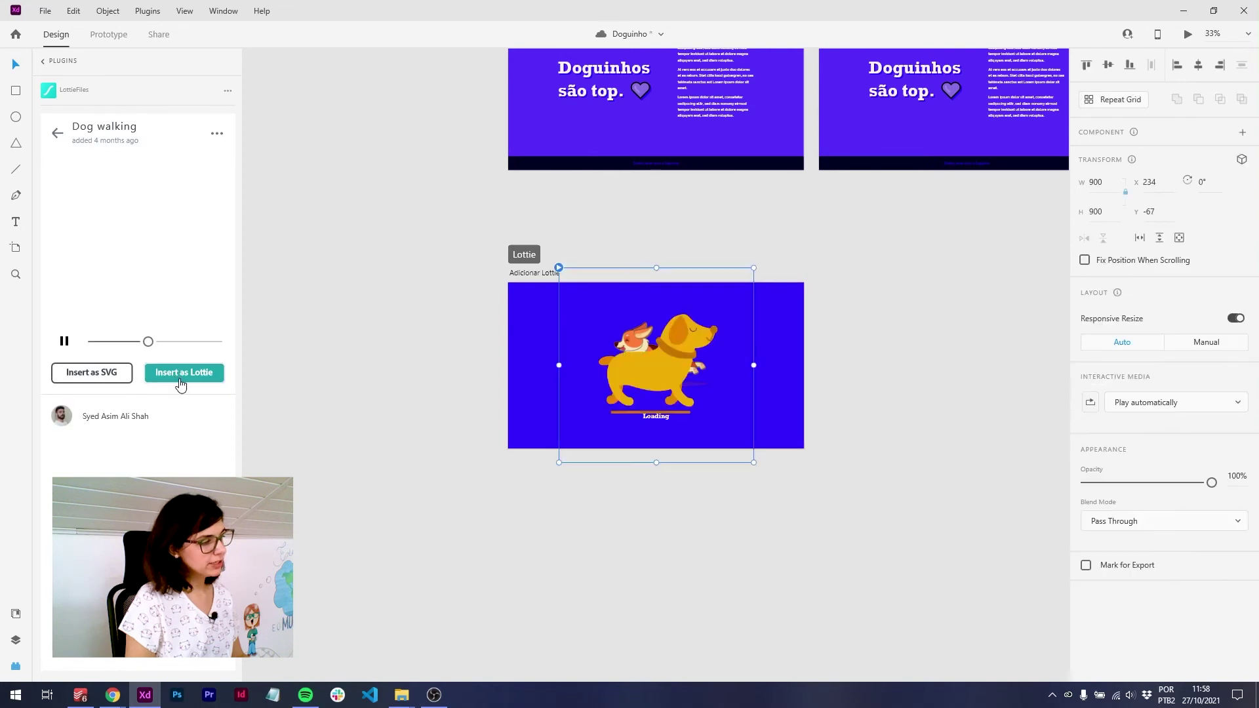
drag(665, 382, 567, 382)
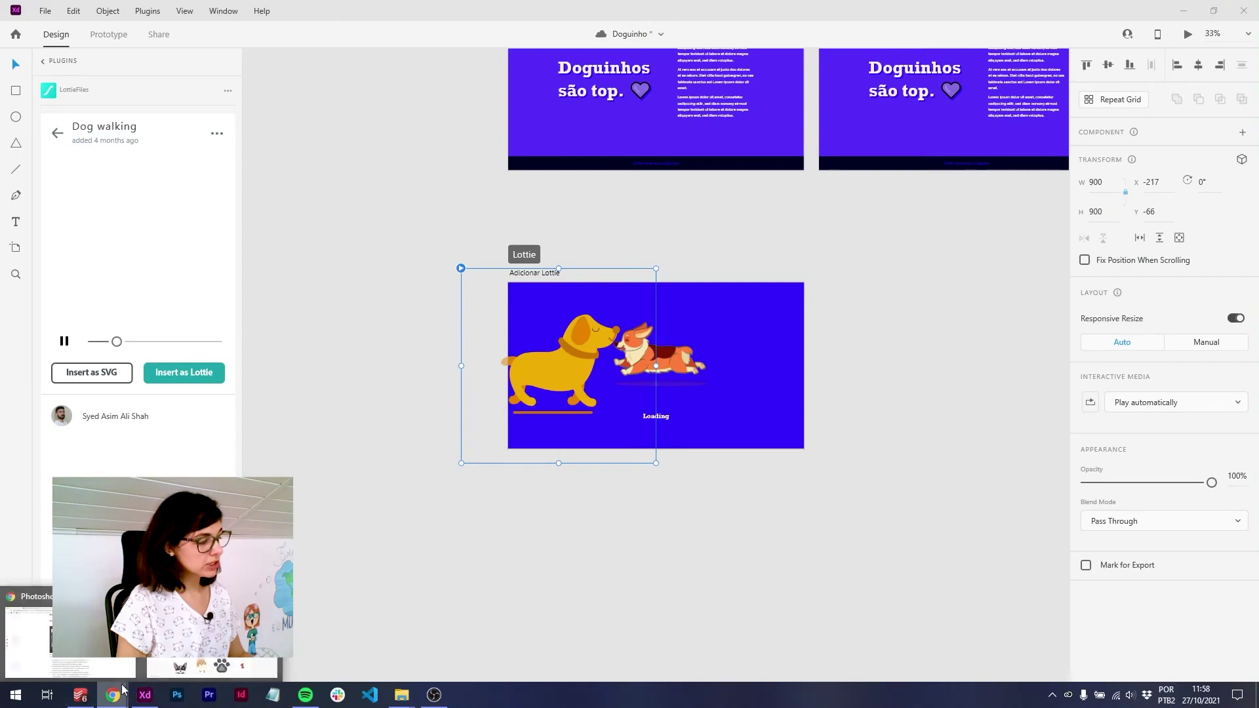
mouse_move(112, 695)
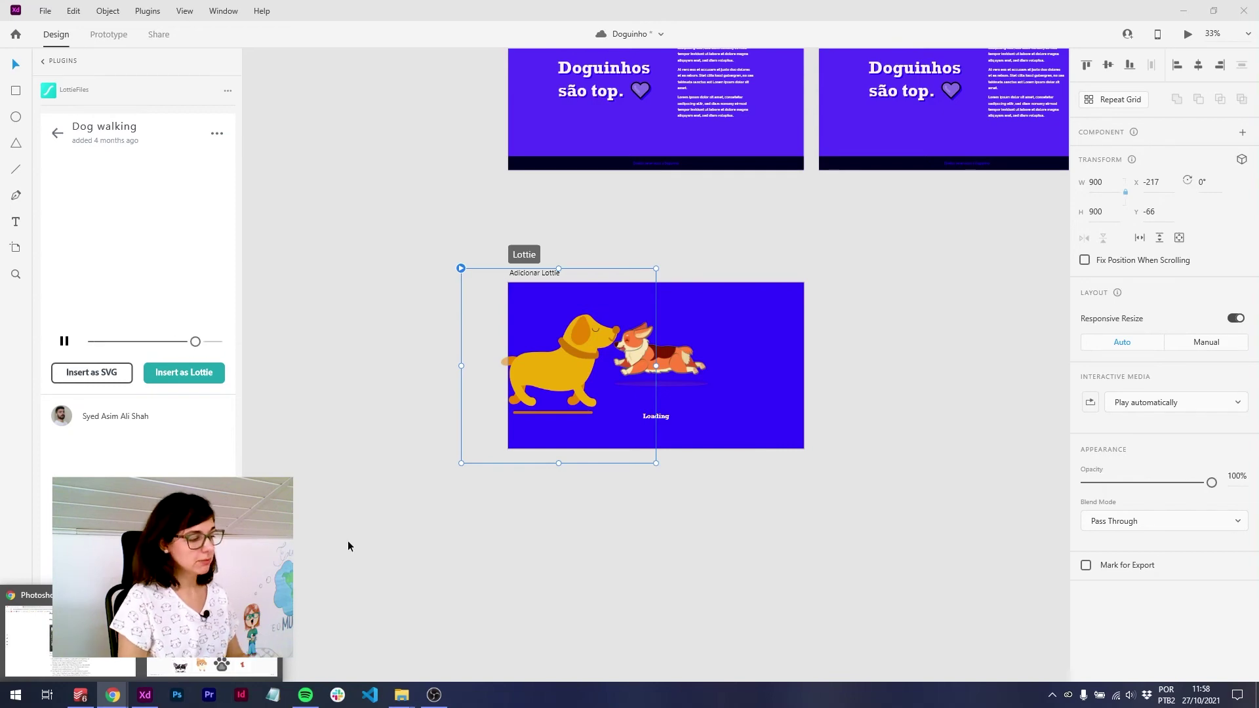
key(ctrl+s)
click(223, 664)
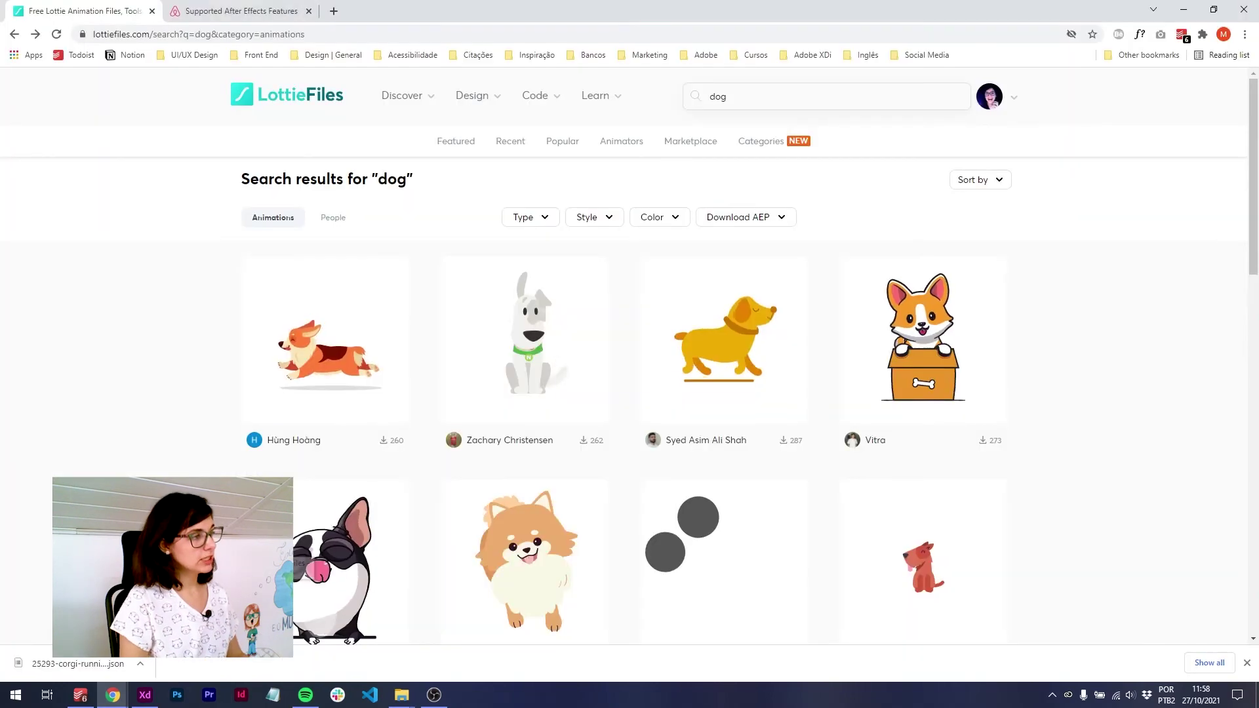
click(235, 11)
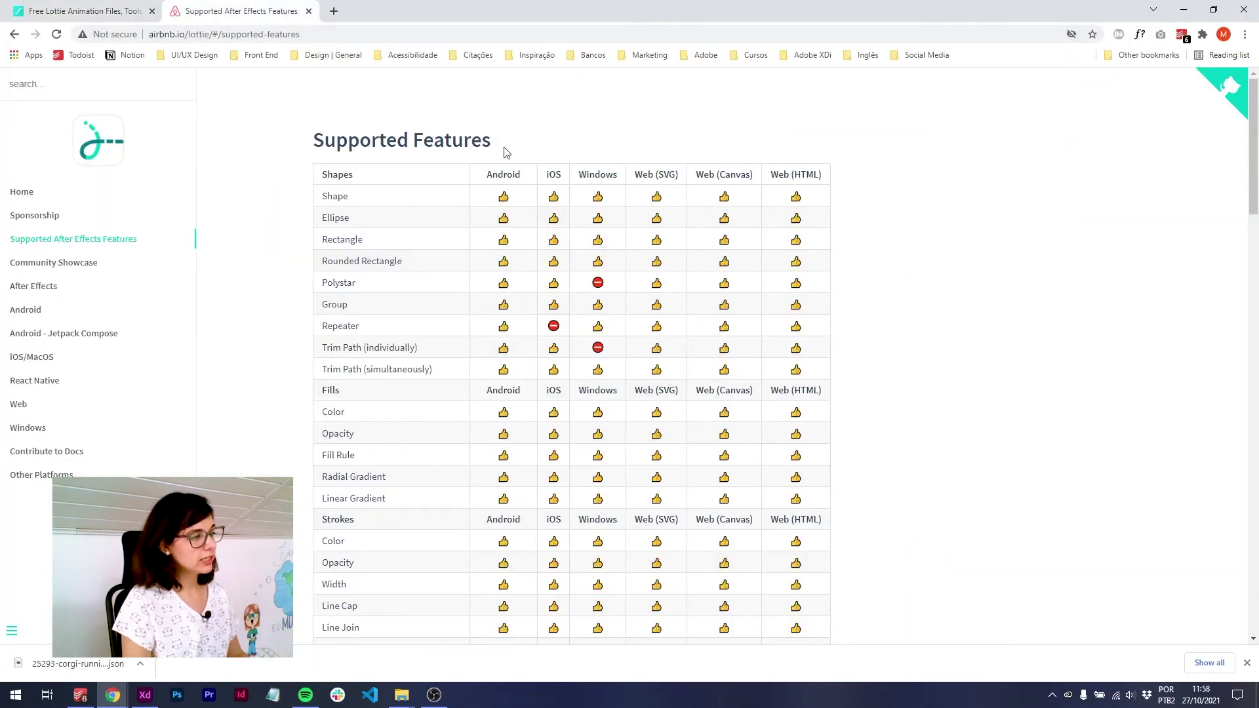
click(248, 33)
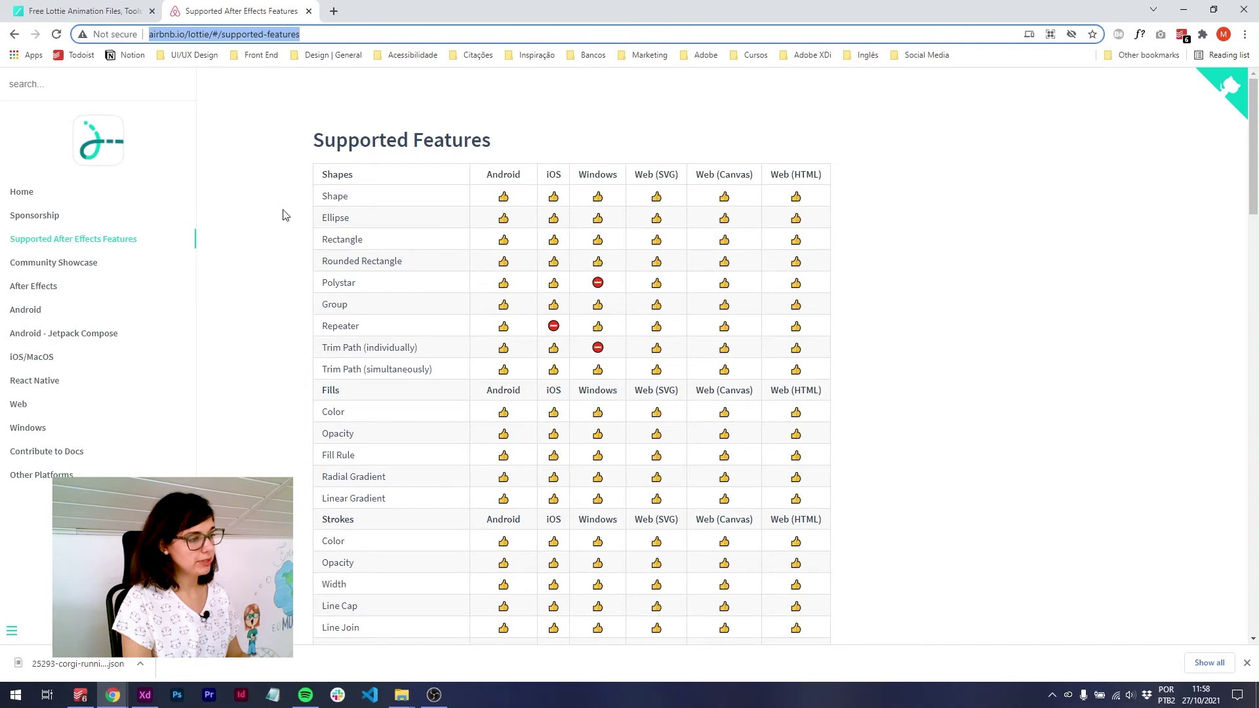
scroll(283, 215, down, 3)
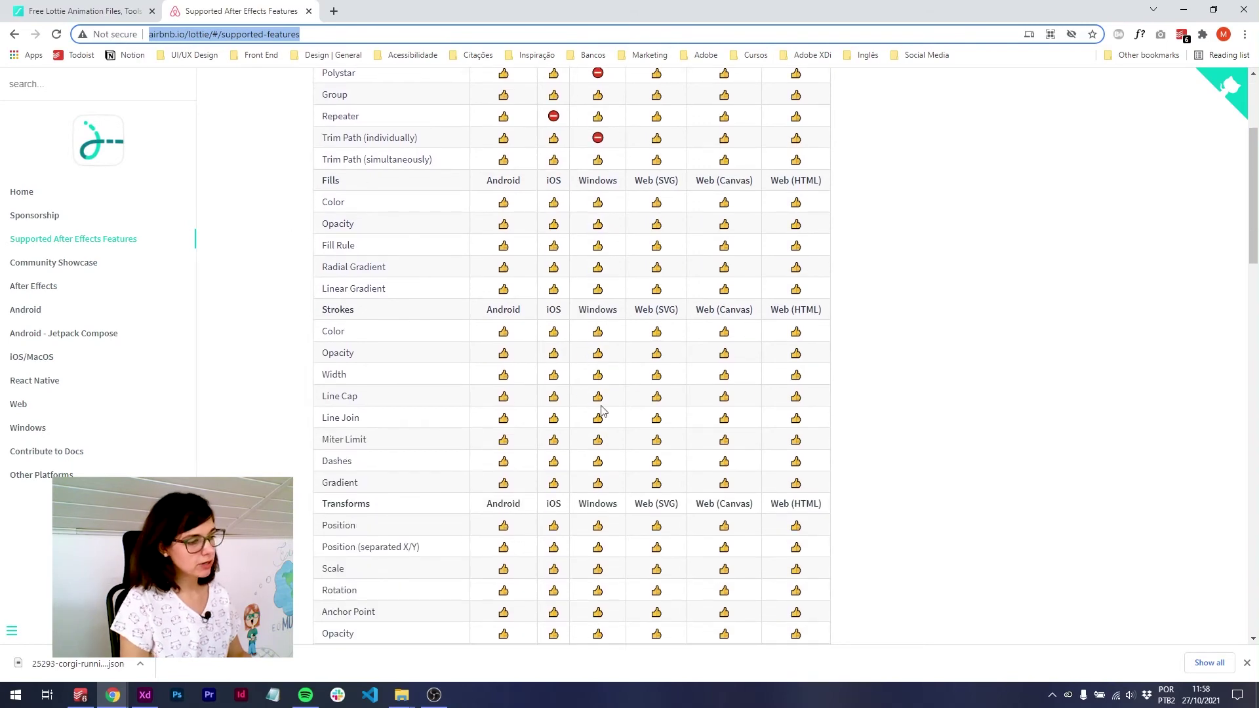
scroll(602, 411, down, 5)
scroll(631, 262, down, 5)
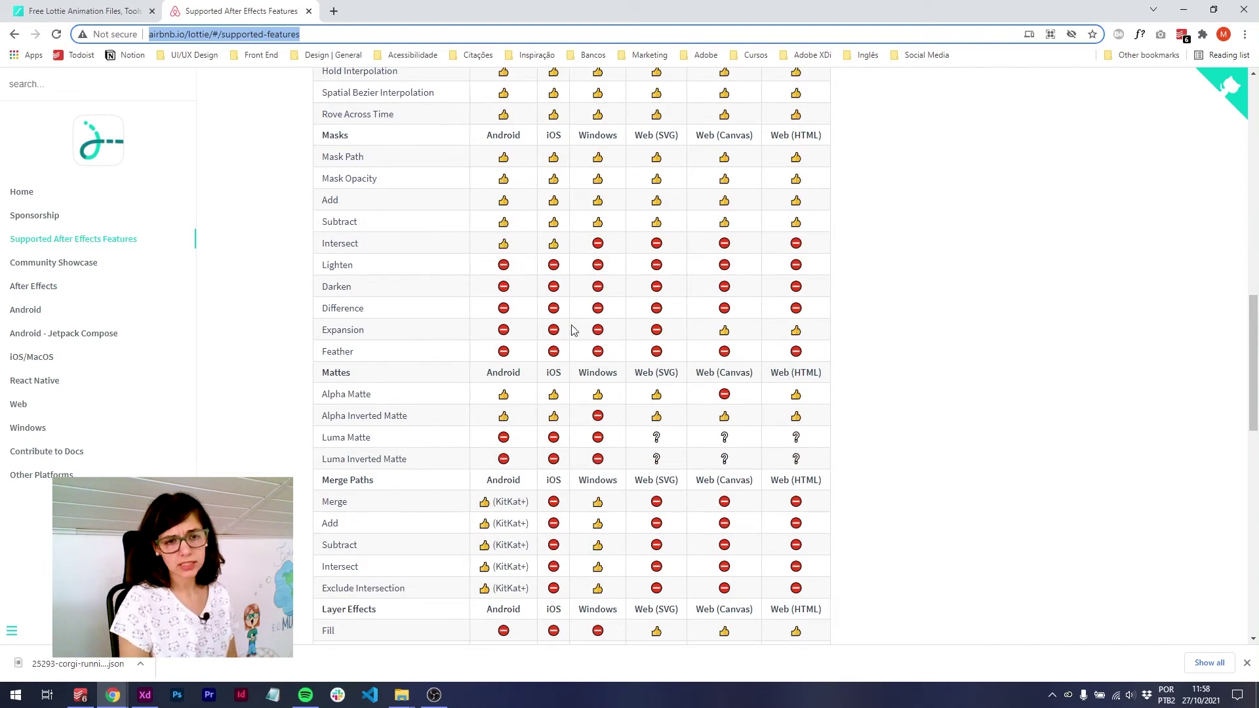
click(143, 697)
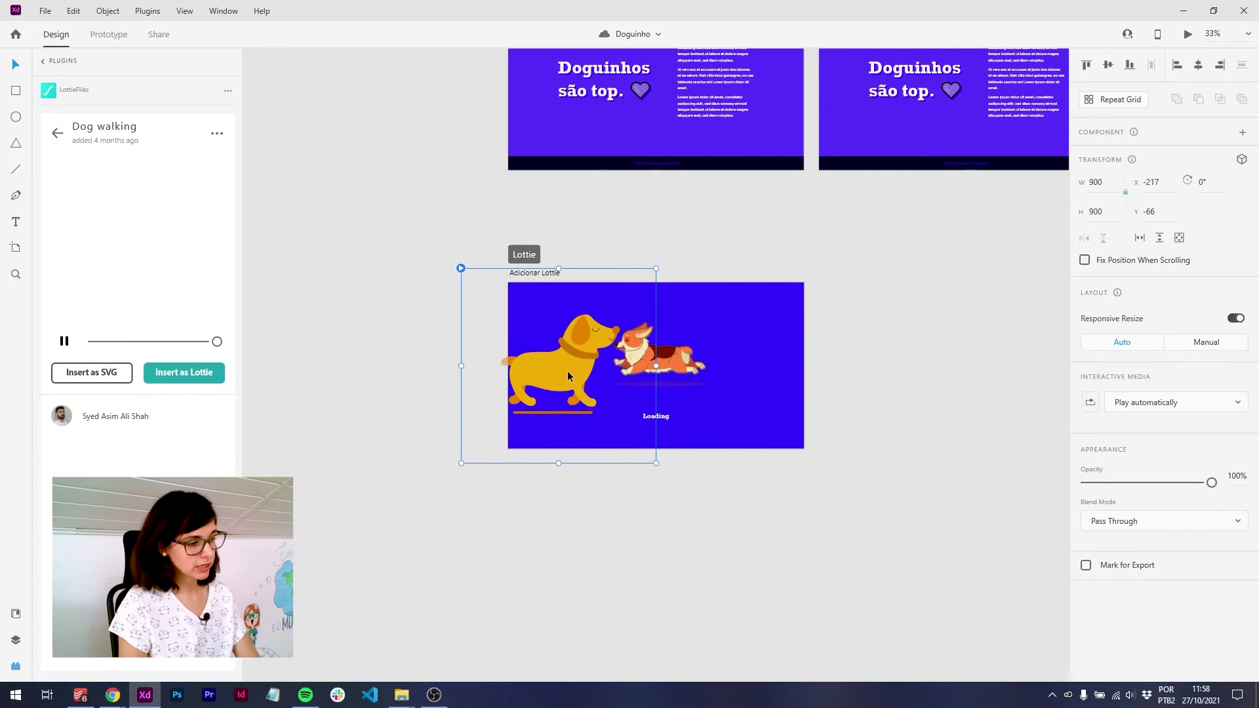
Delete the walking dog, create a public Design Review link and share it to Behance
key(Delete)
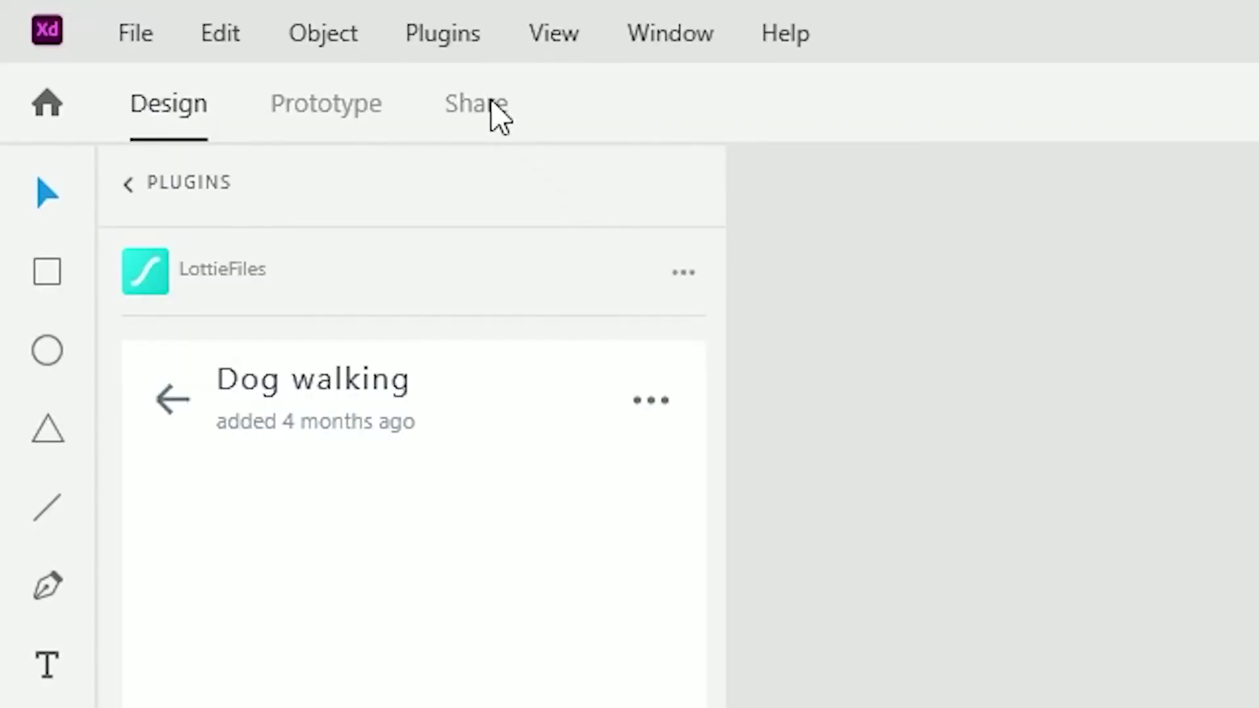
click(160, 35)
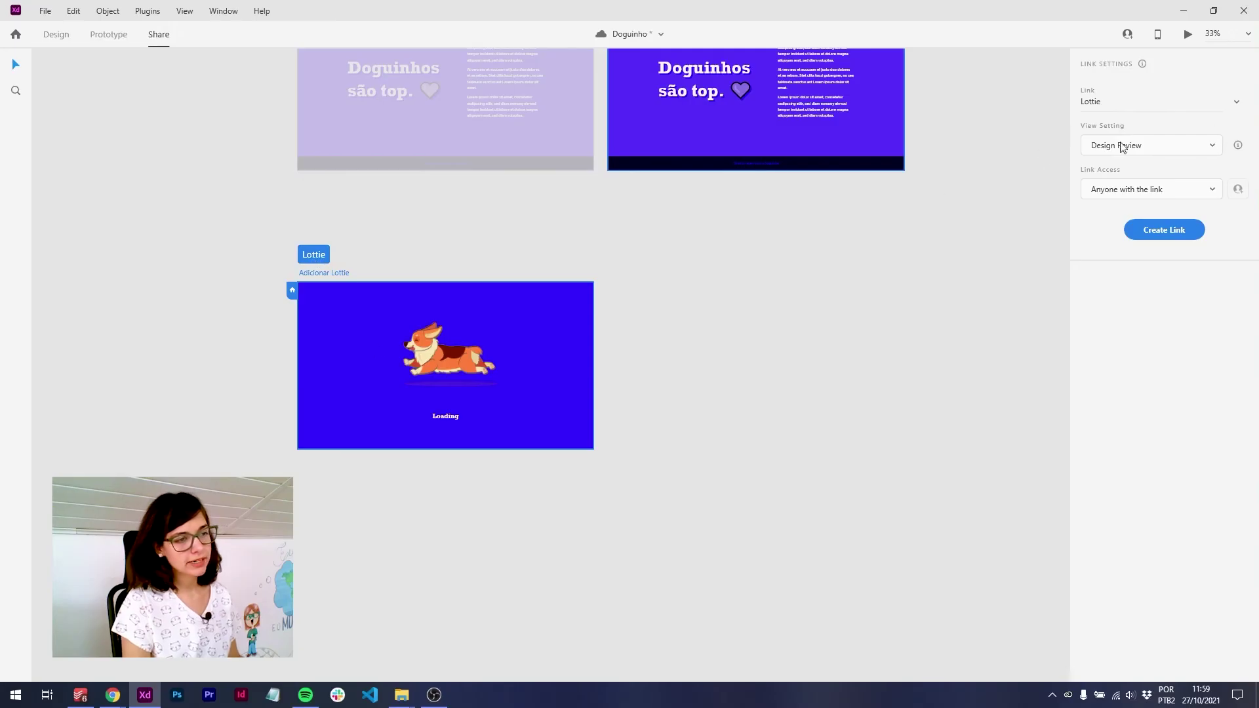
click(1157, 238)
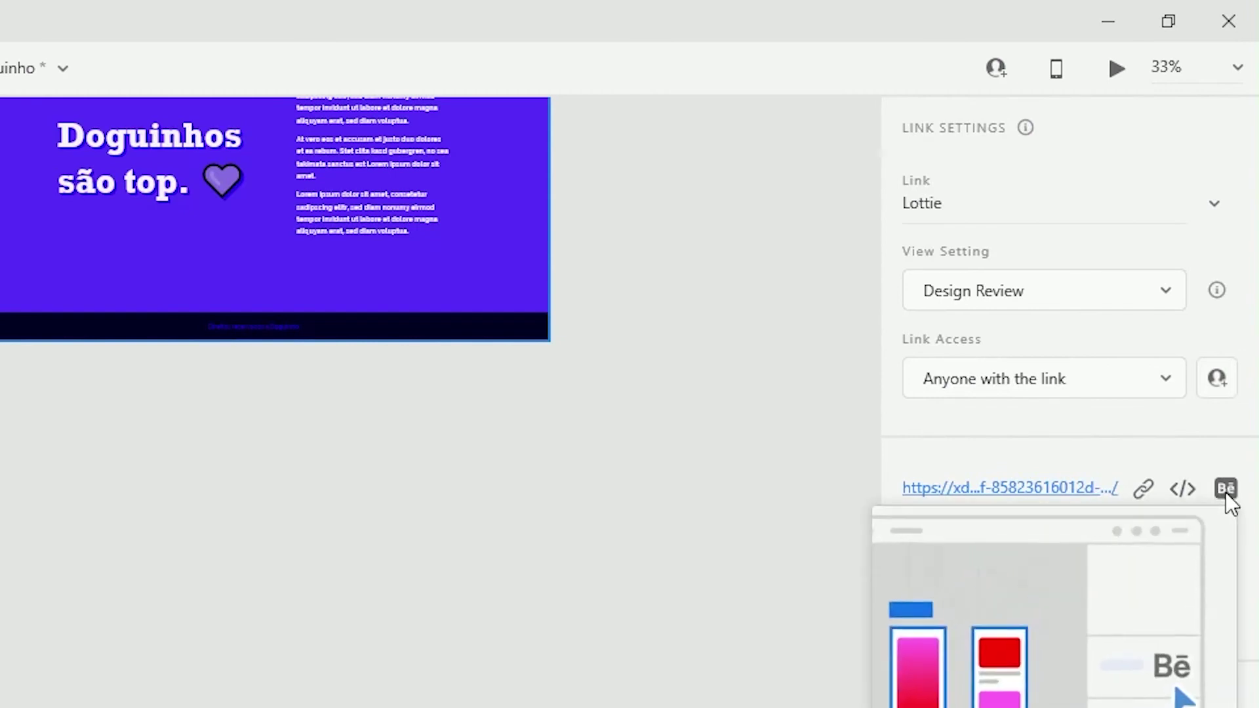
click(1225, 496)
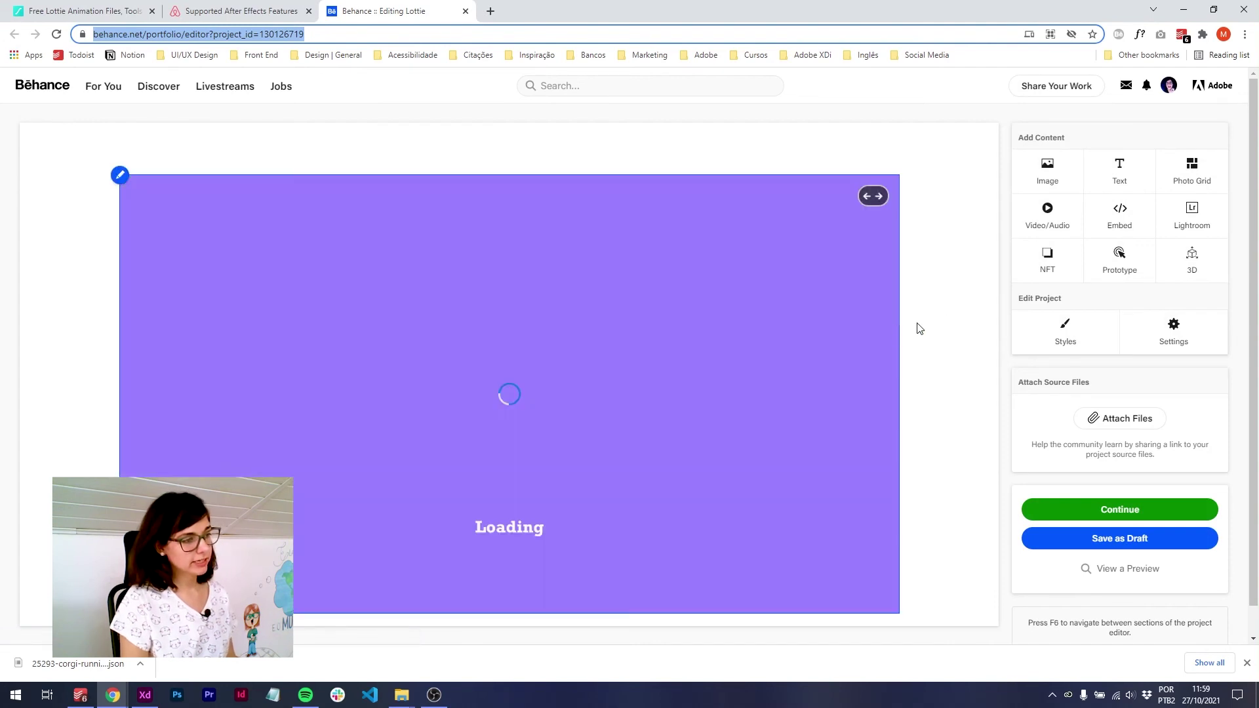
Scroll through and play the embedded prototype in Behance's editor, then return to Adobe XD
scroll(950, 301, down, 1)
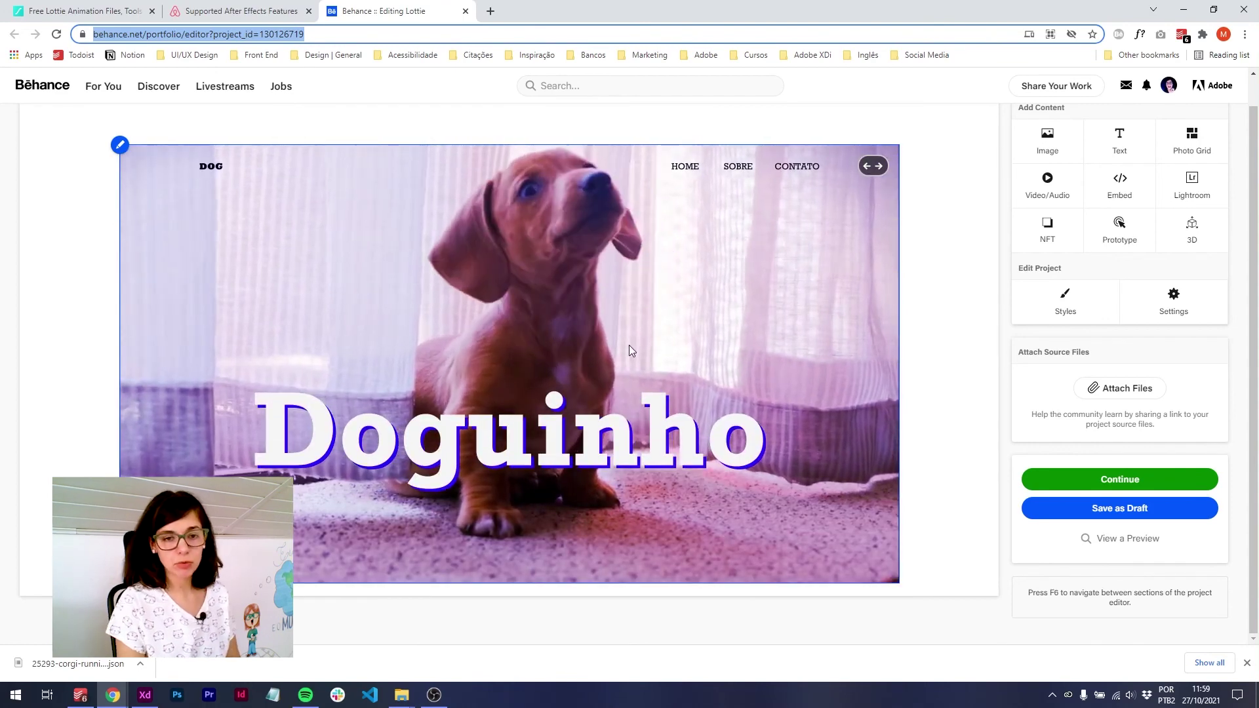
click(961, 273)
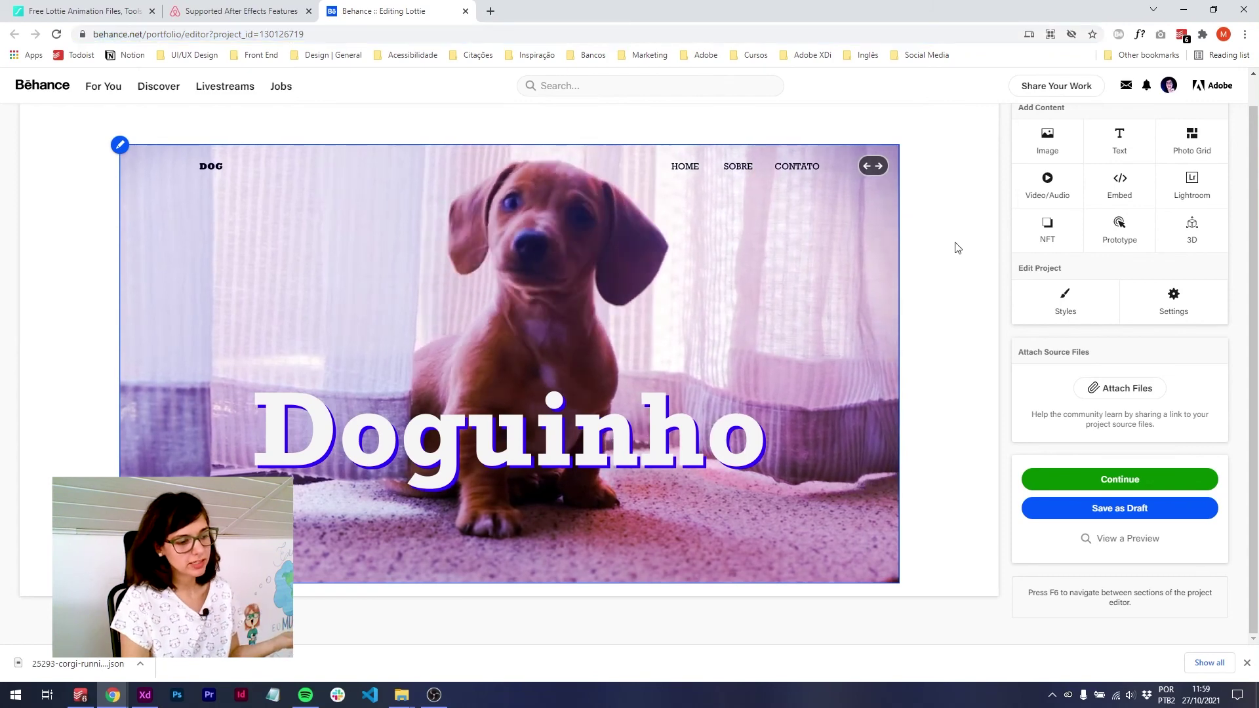
scroll(628, 157, up, 1)
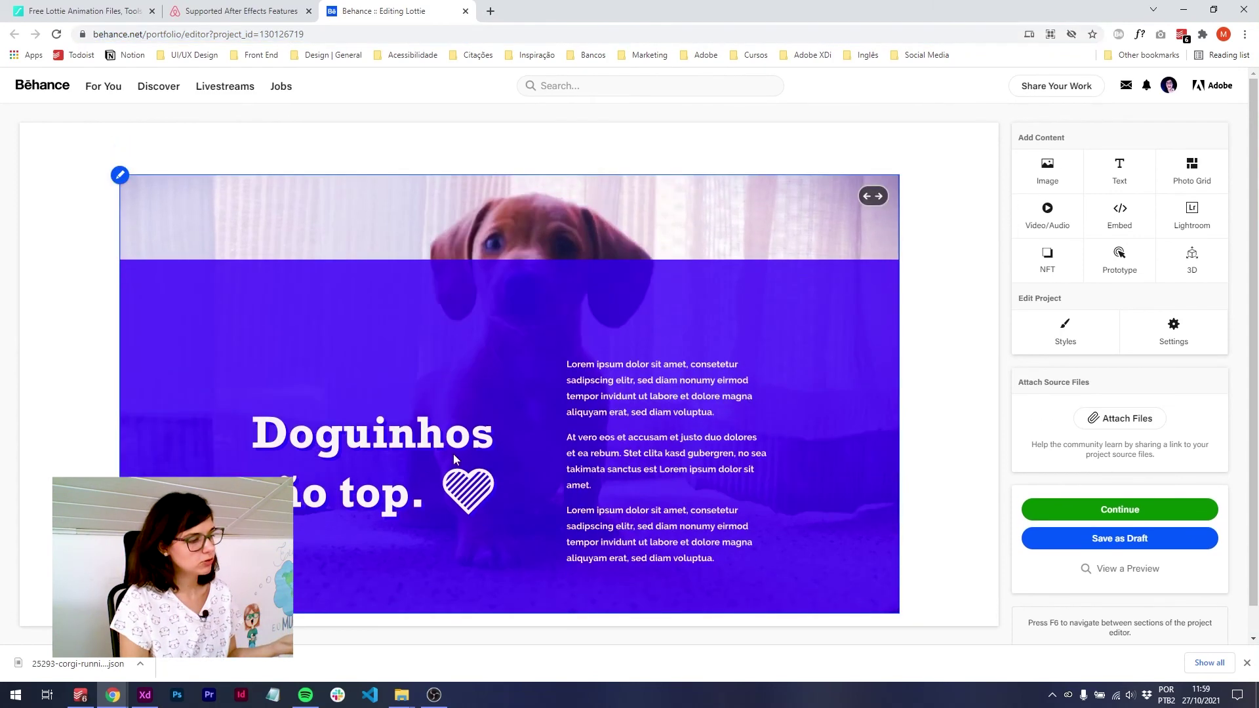
scroll(988, 396, down, 1)
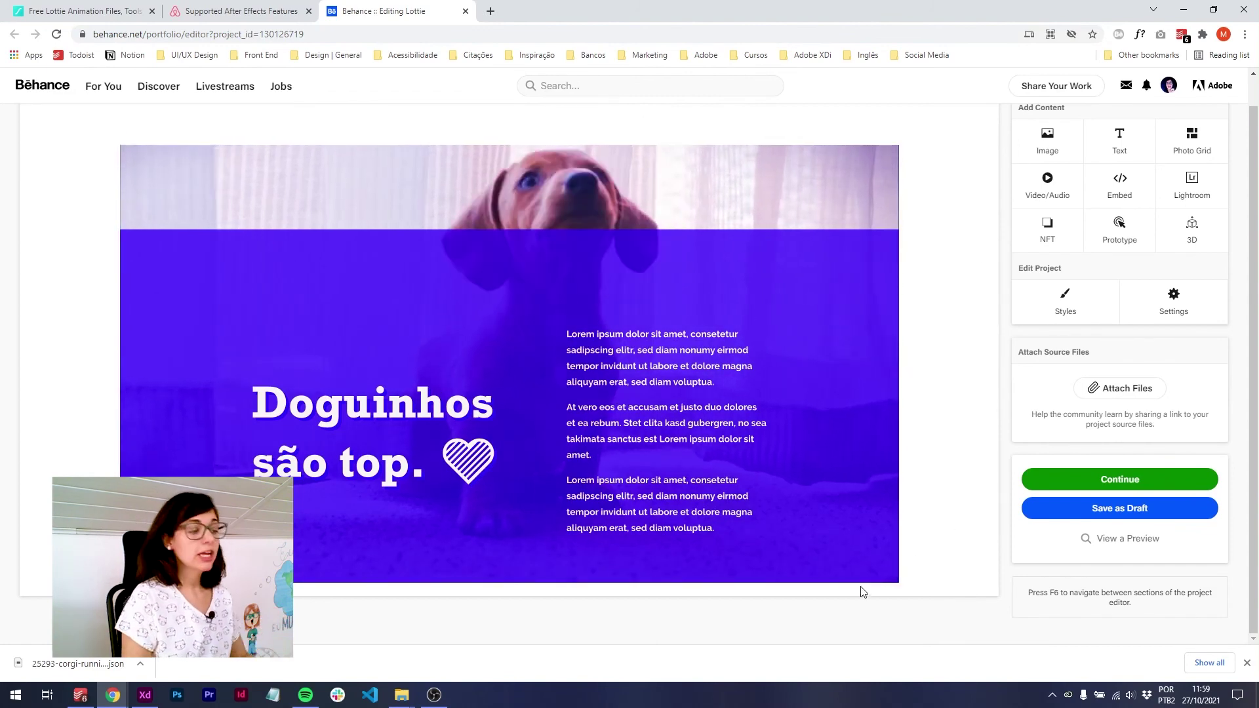
key(alt+Tab)
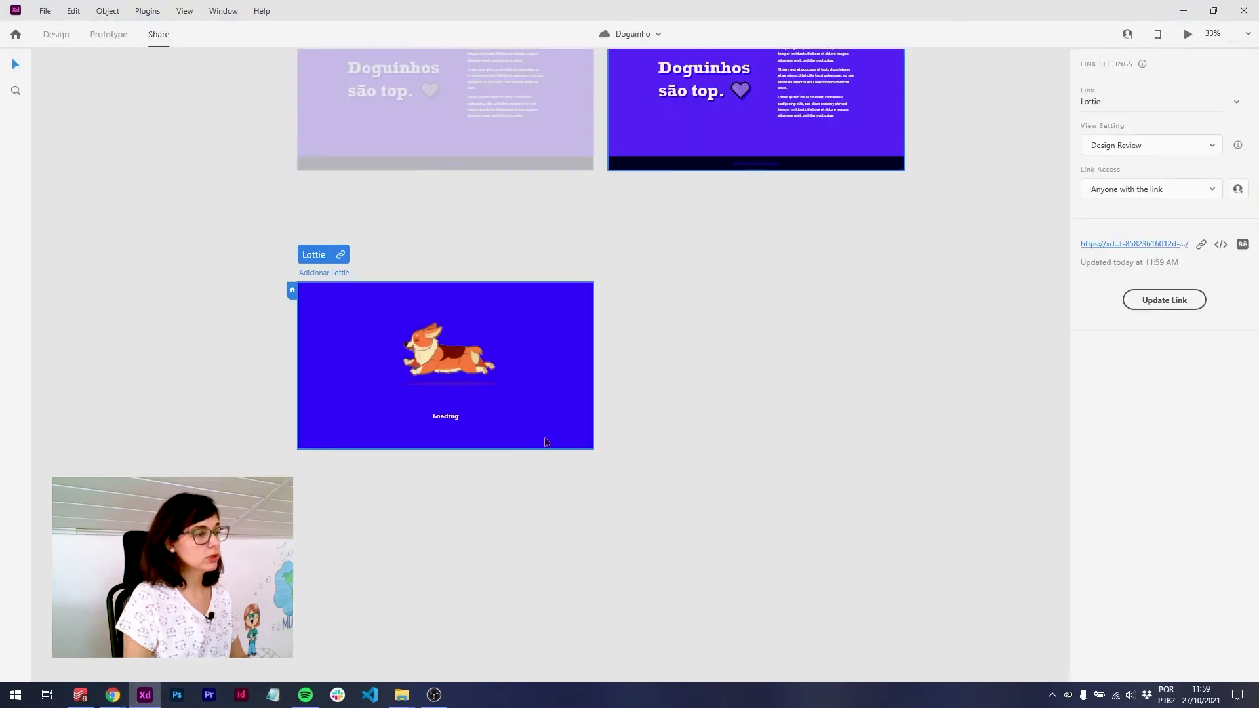
Select the dog video hero group on the Adicionar Vídeo artboard
click(73, 35)
click(577, 213)
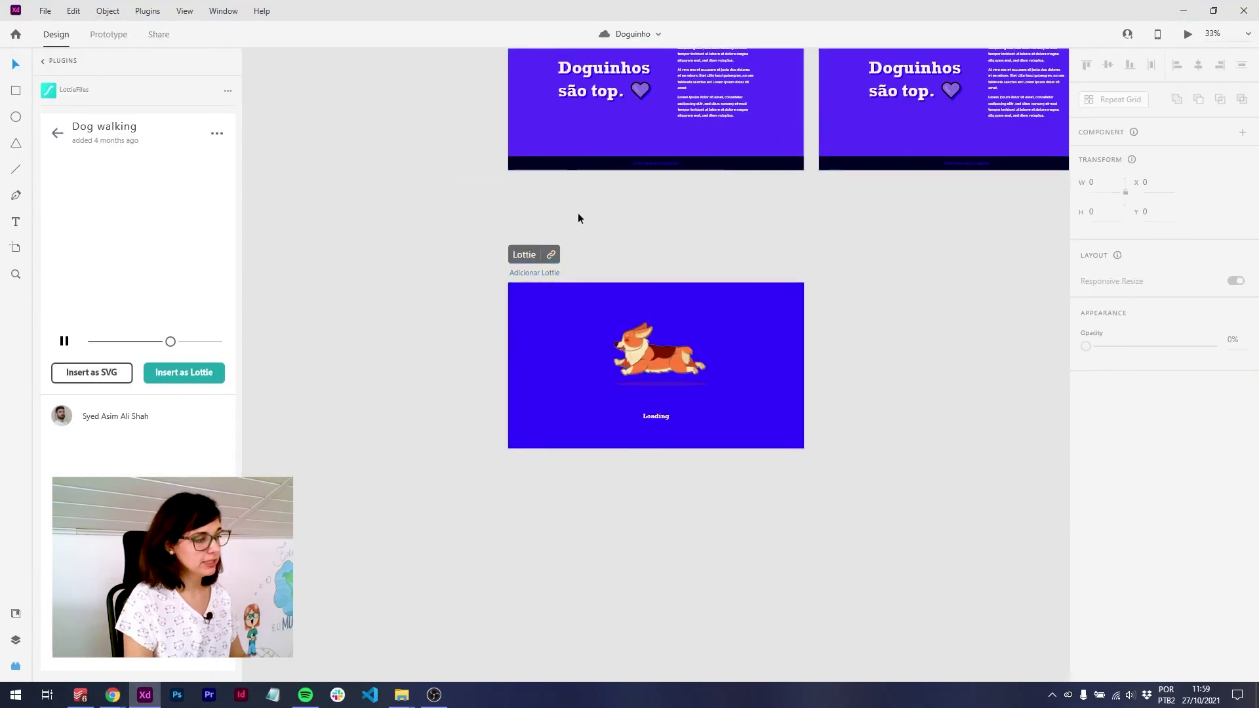
scroll(577, 212, up, 2)
scroll(525, 204, up, 3)
click(553, 223)
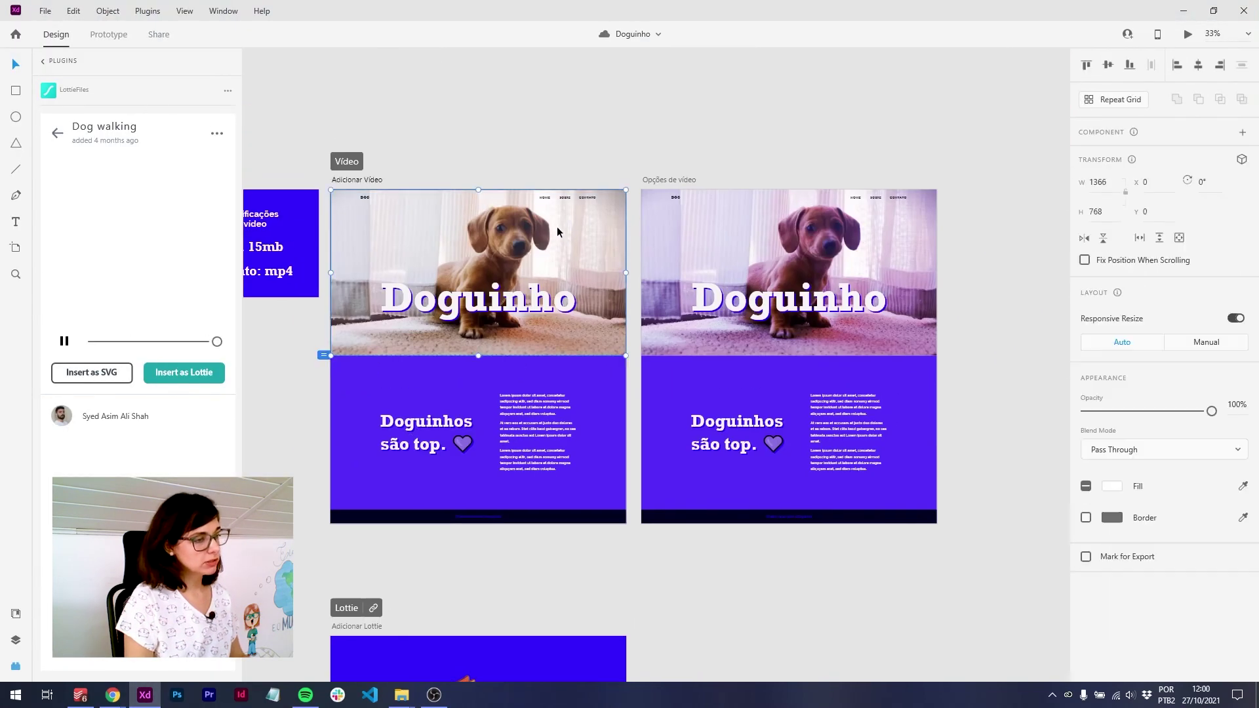
key(Escape)
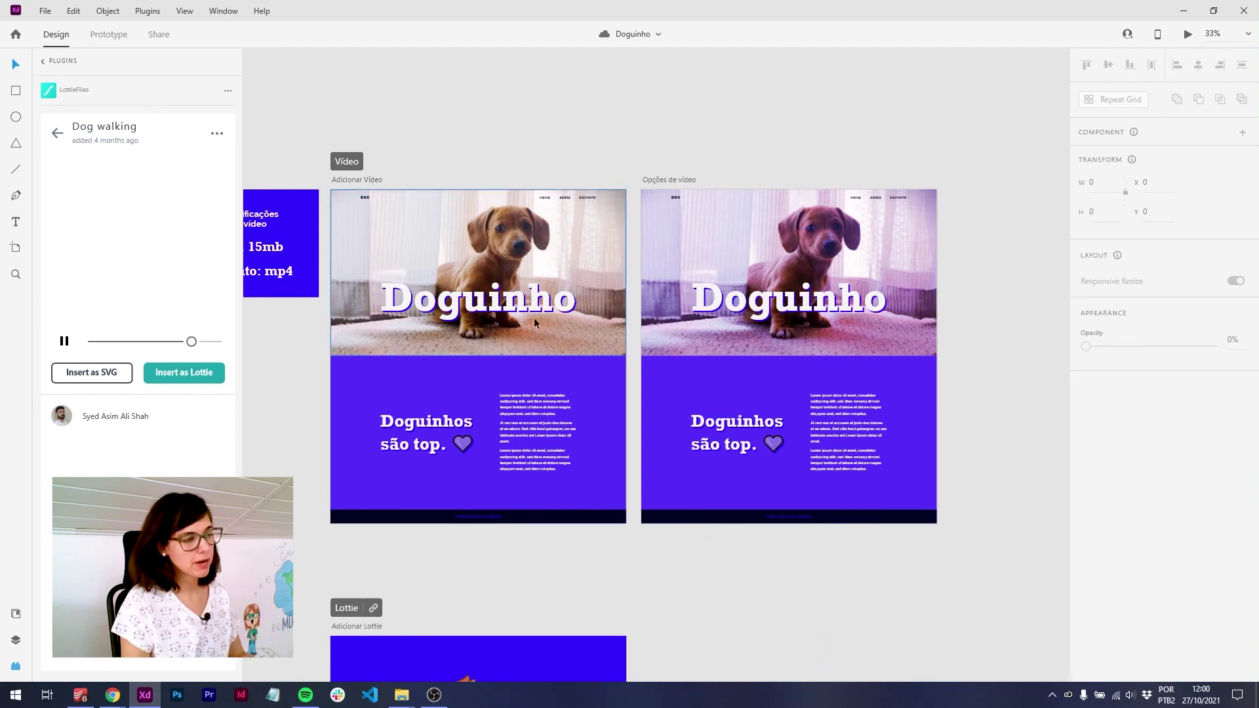
click(446, 259)
Export the selected group as JPG at 100% quality
click(48, 13)
mouse_move(121, 555)
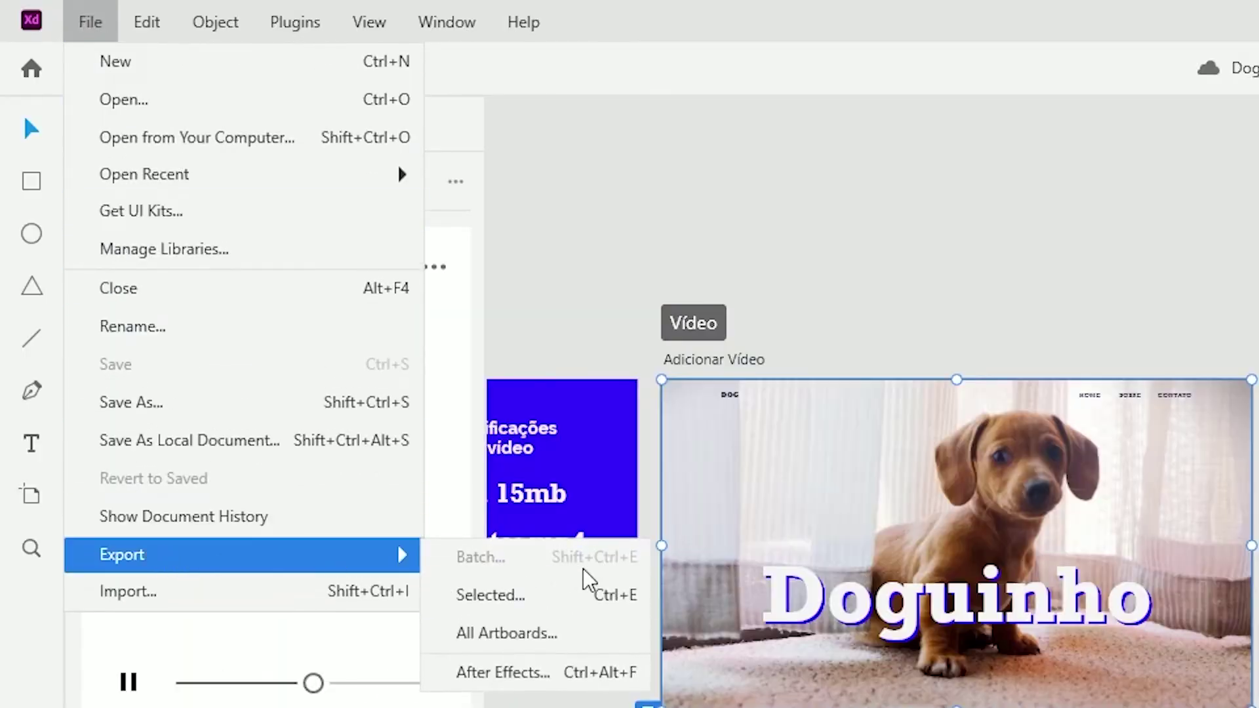
click(516, 607)
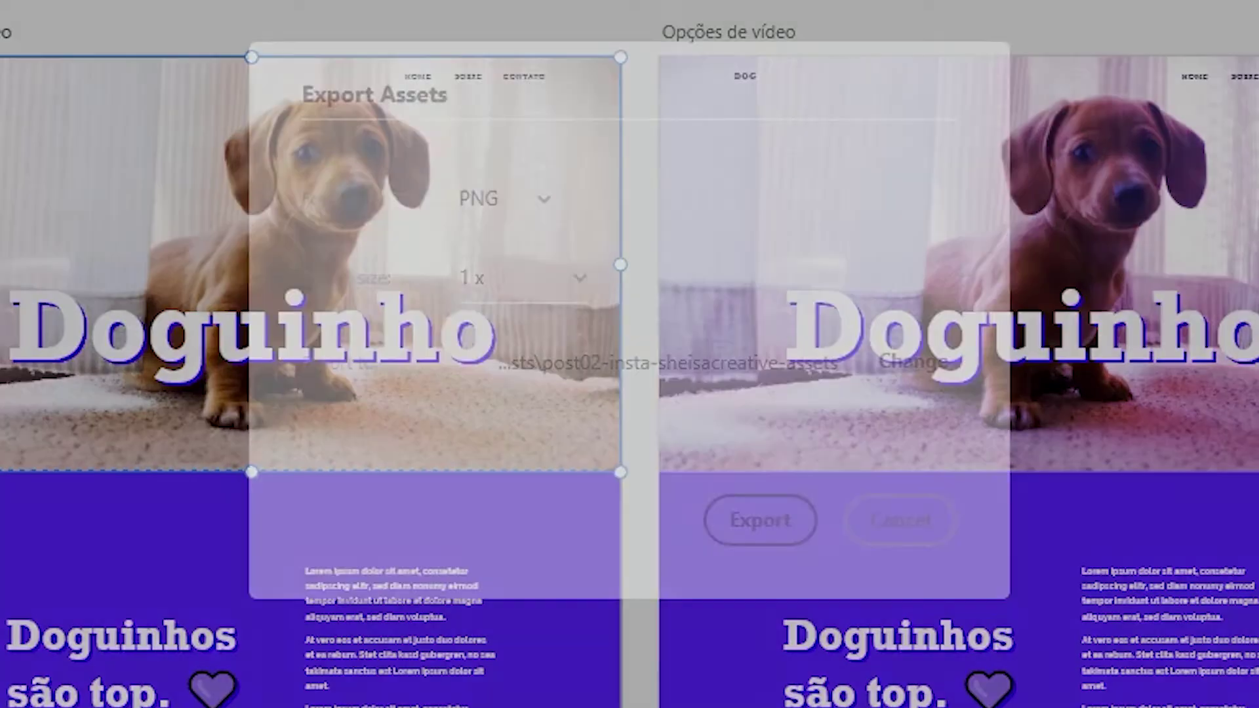
click(531, 200)
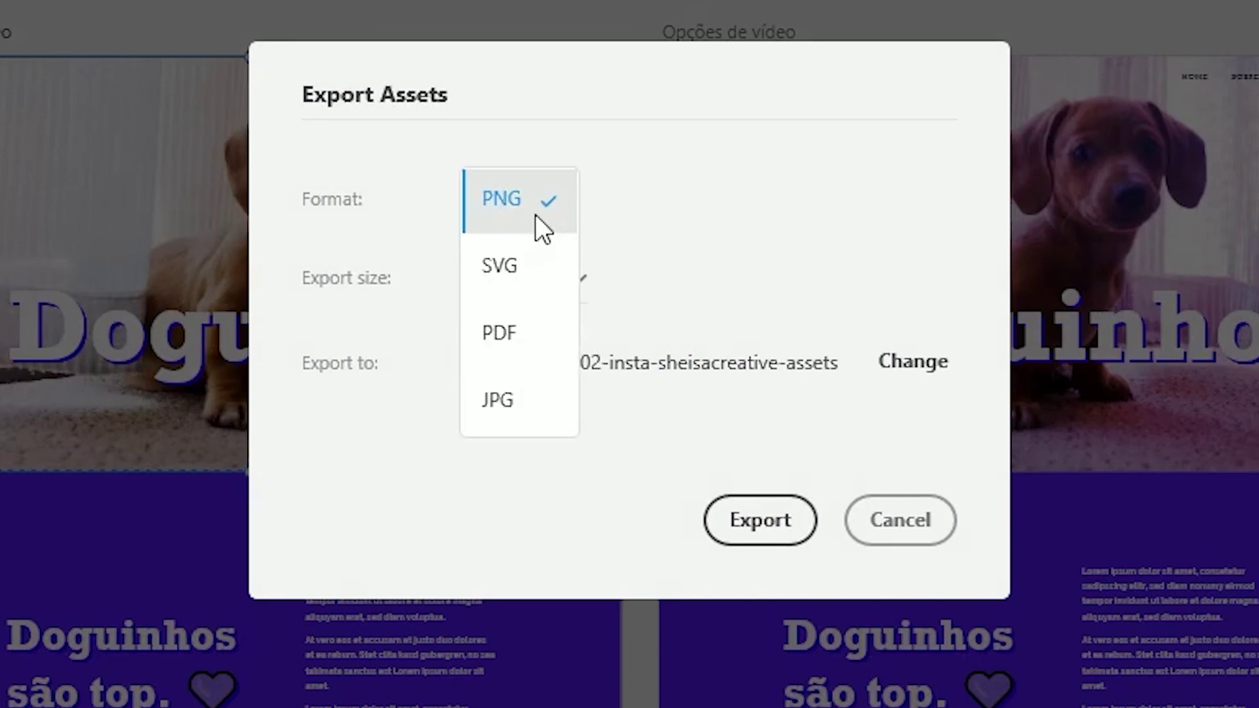
click(521, 400)
click(546, 293)
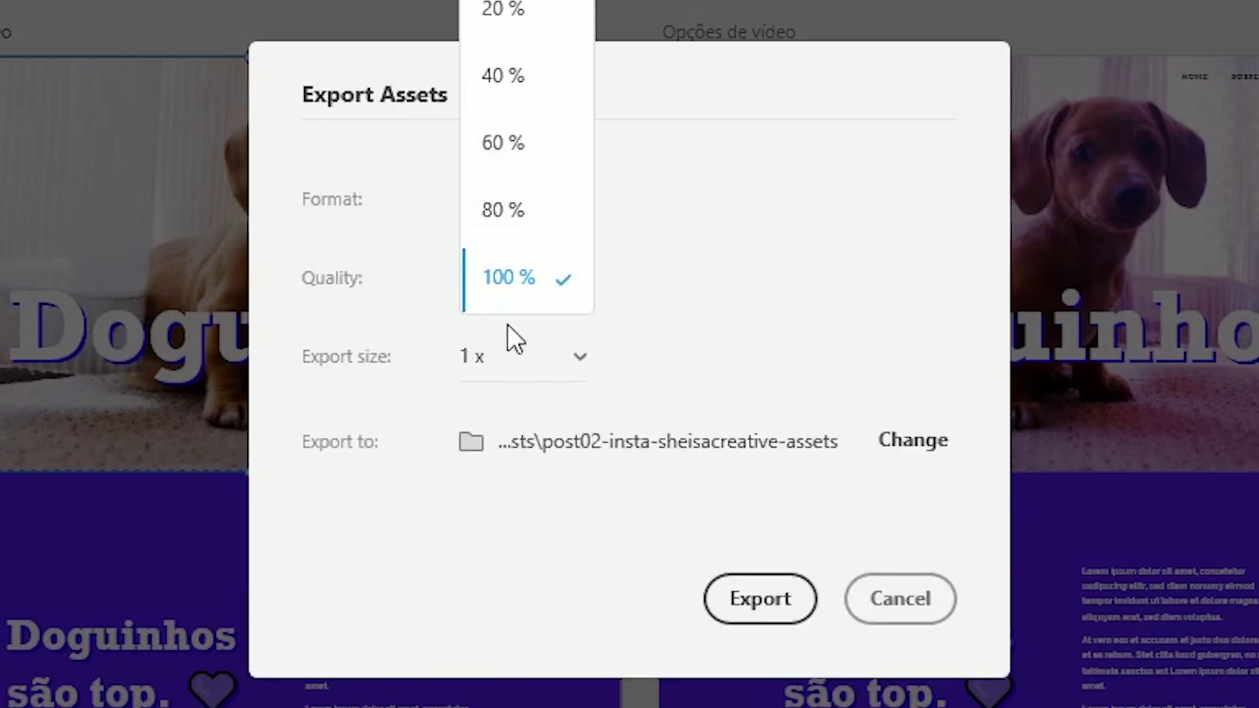
click(694, 278)
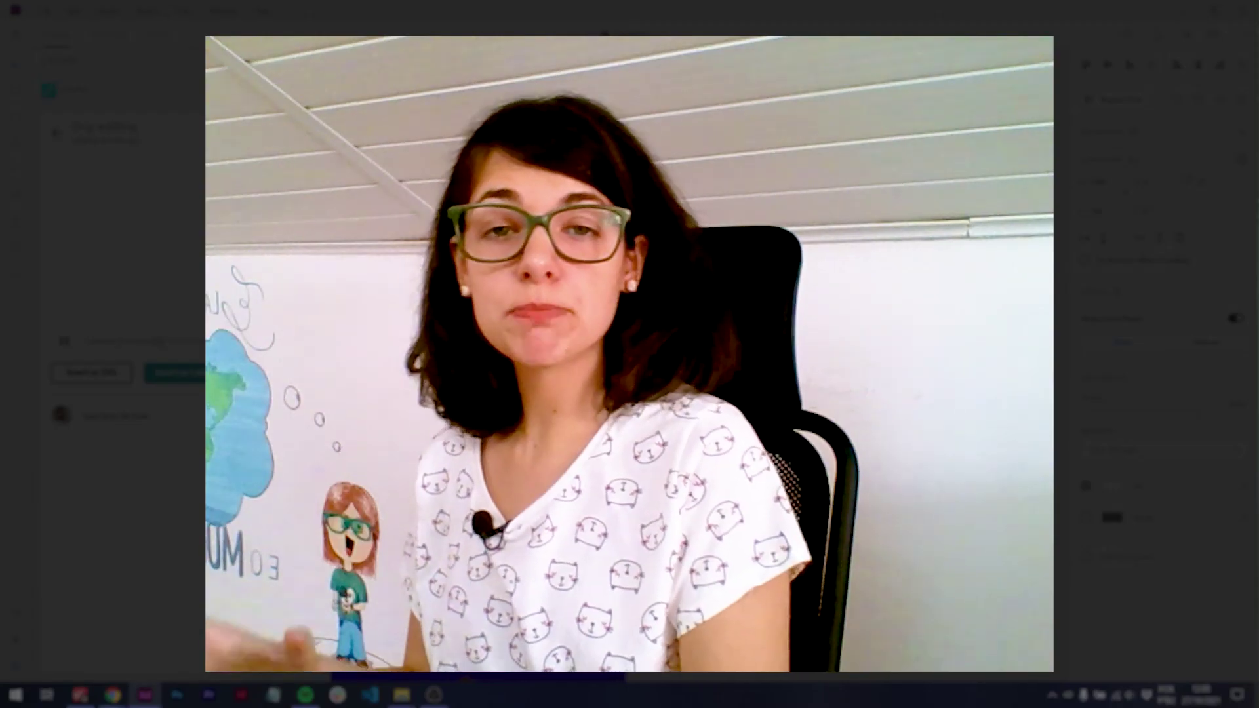